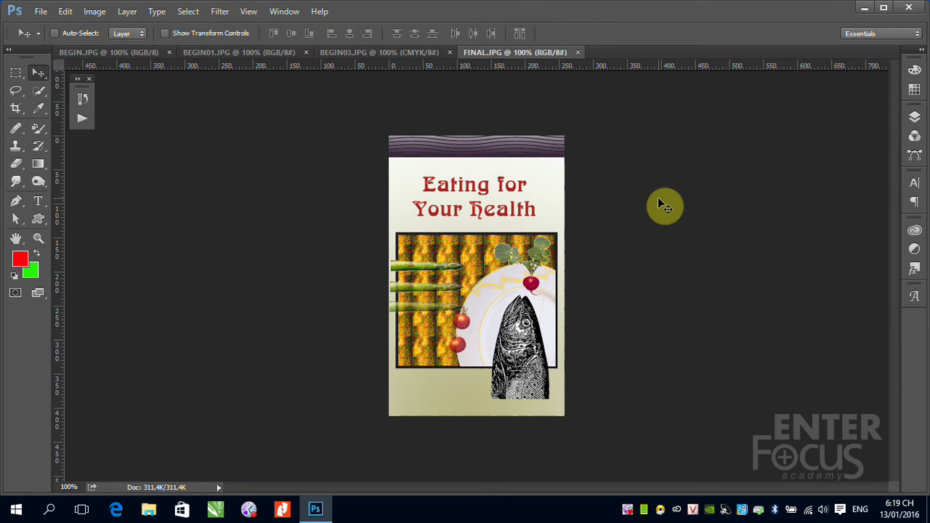
# - Compare the BEGIN, BEGIN01 and BEGIN03 sources with FINAL.JPG, then close BEGIN03.JPG
pyautogui.click(101, 51)
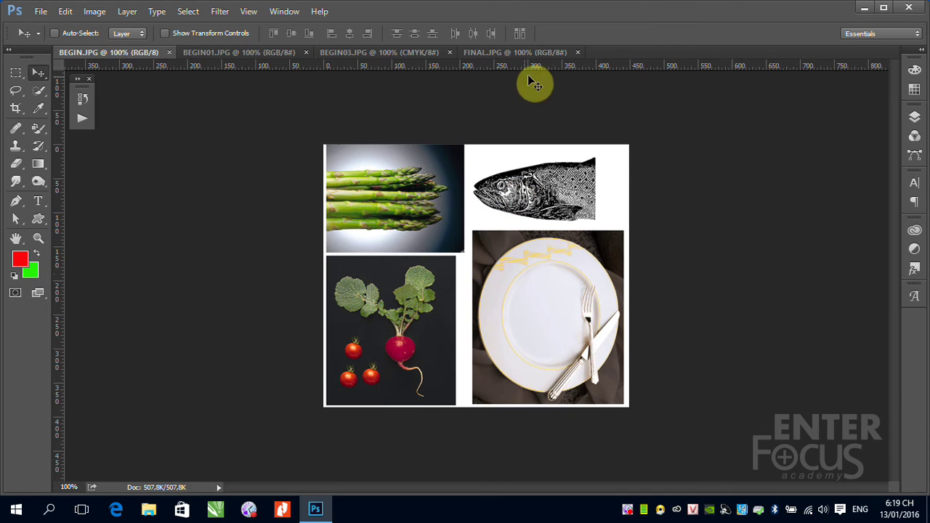
pyautogui.click(520, 52)
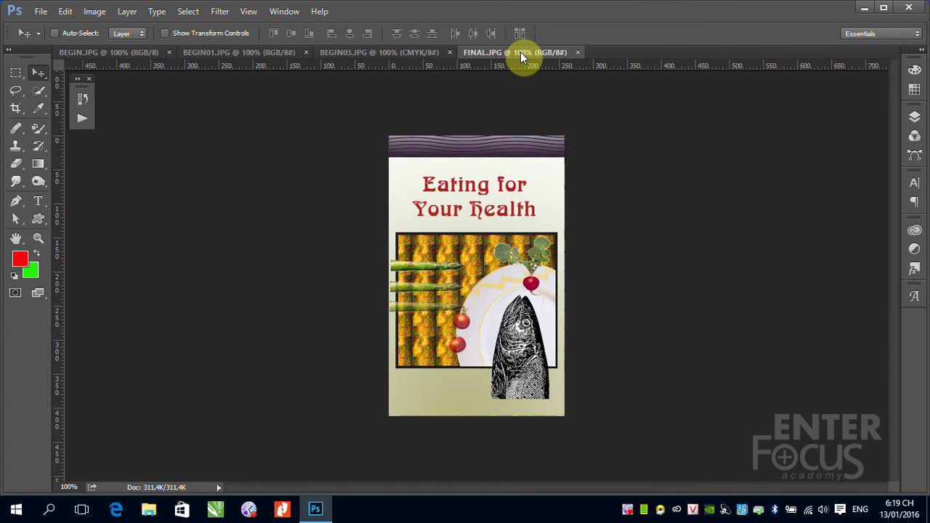
pyautogui.click(225, 53)
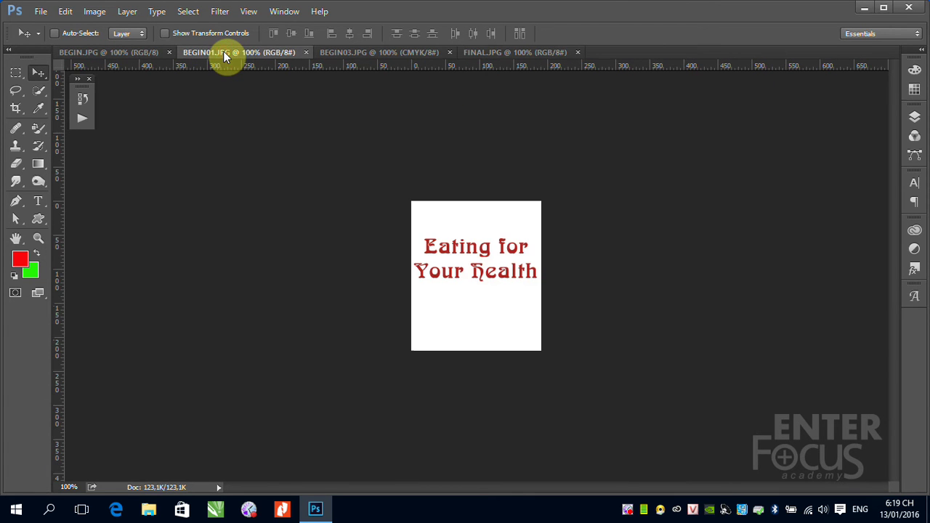
pyautogui.click(360, 54)
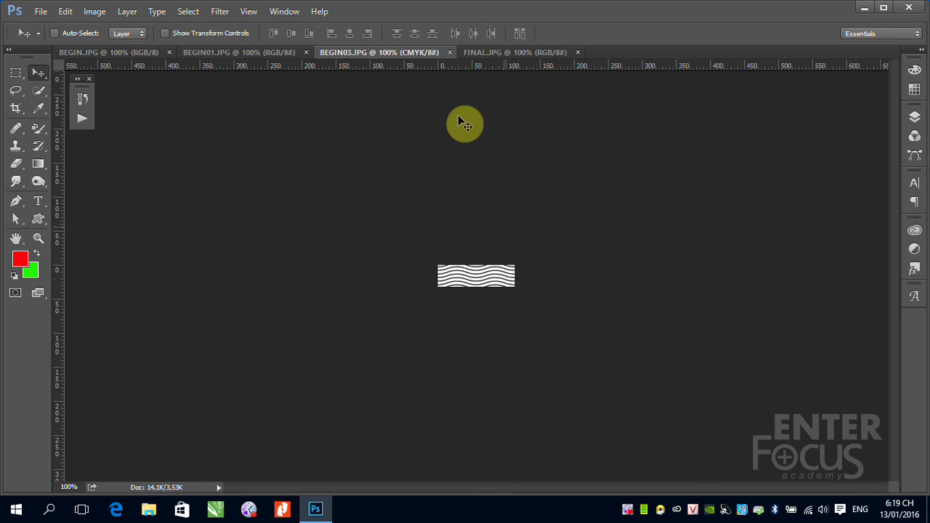
pyautogui.click(488, 55)
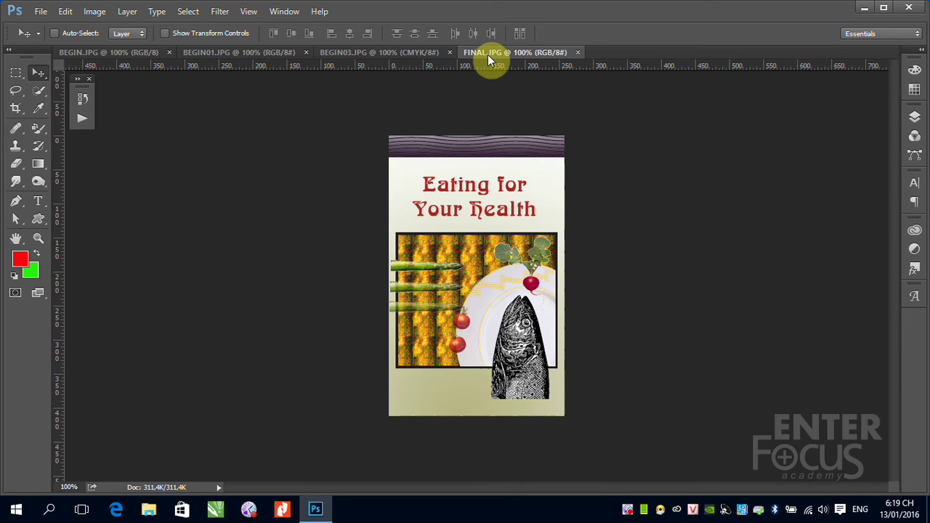
pyautogui.click(361, 53)
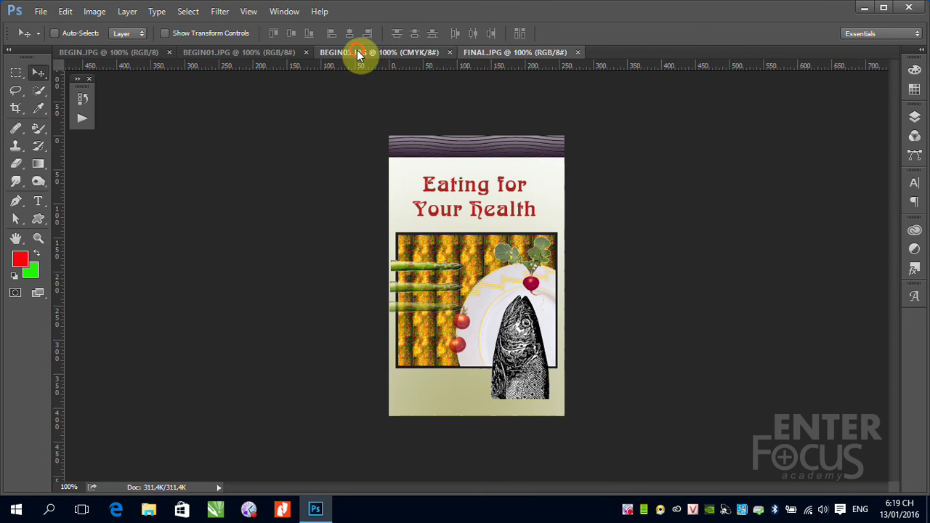
pyautogui.click(449, 51)
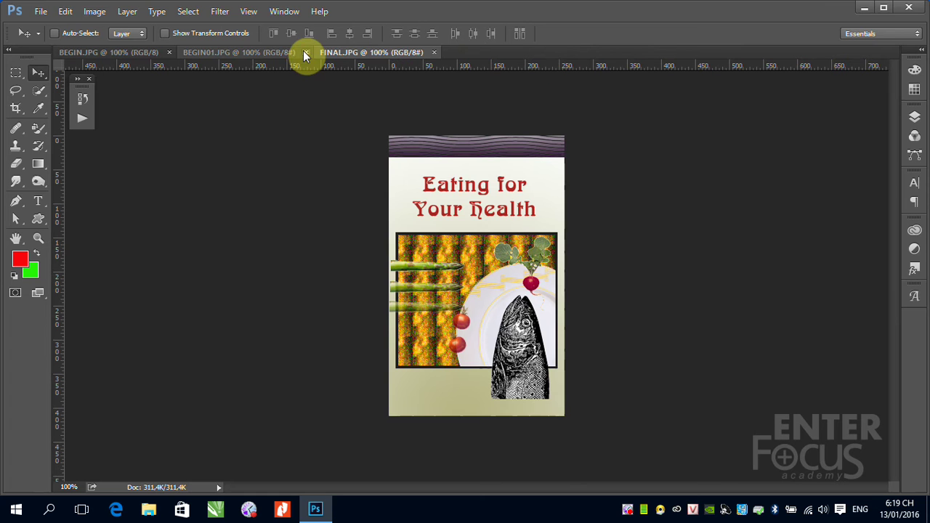
# - Arrange FINAL.JPG and BEGIN.JPG side by side in a 2-up Vertical layout
pyautogui.click(291, 12)
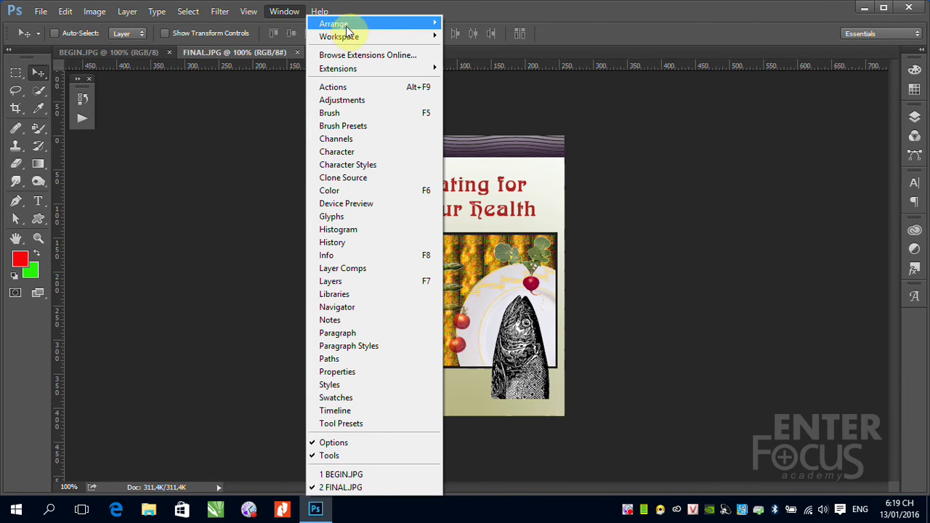
pyautogui.moveTo(341, 24)
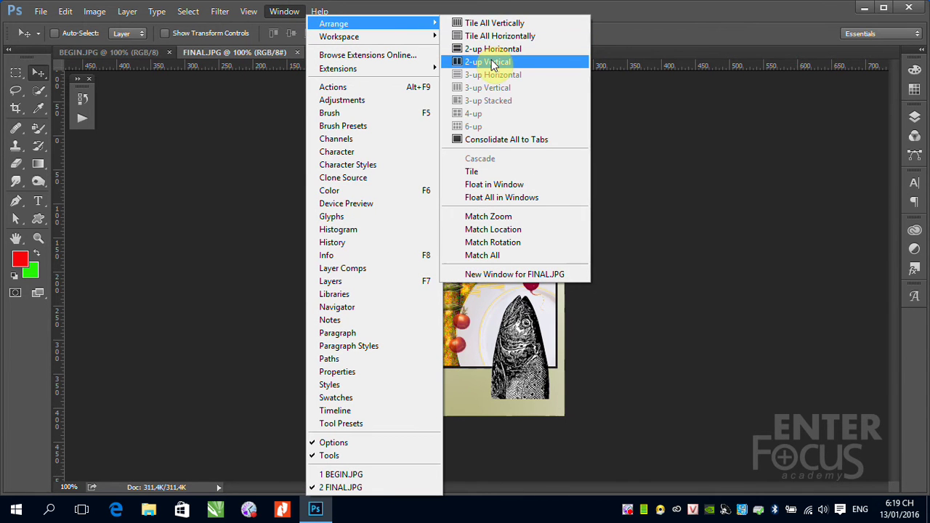
pyautogui.click(488, 62)
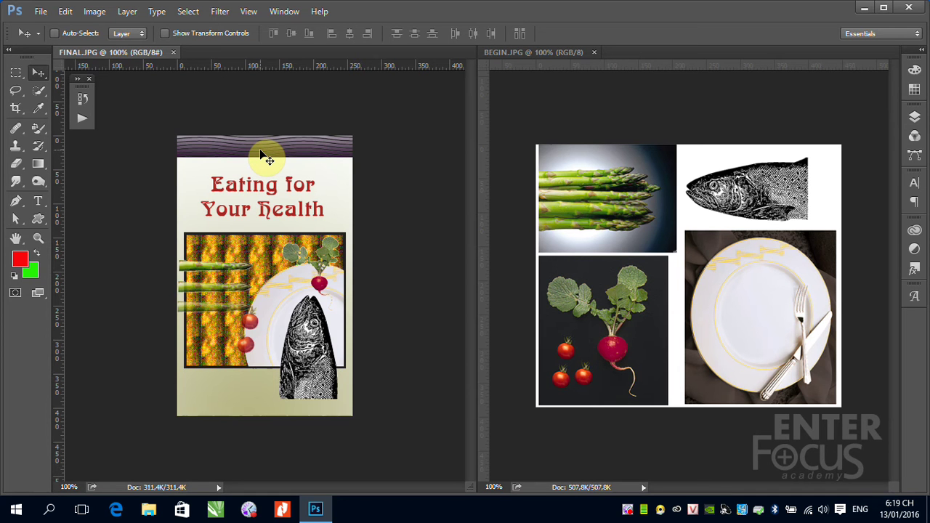
# - Duplicate the poster as 'FINAL copy', reset colours to black and white, and clear it to white
pyautogui.click(94, 11)
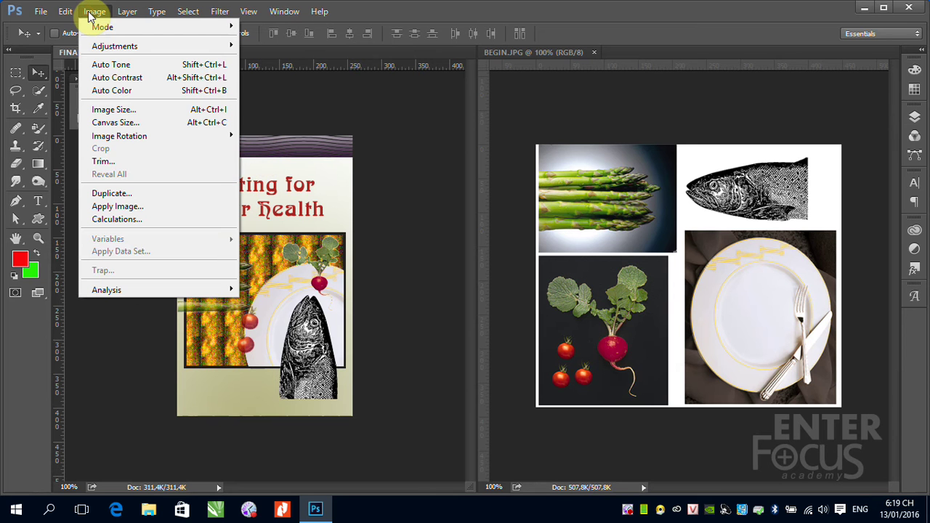
pyautogui.click(125, 193)
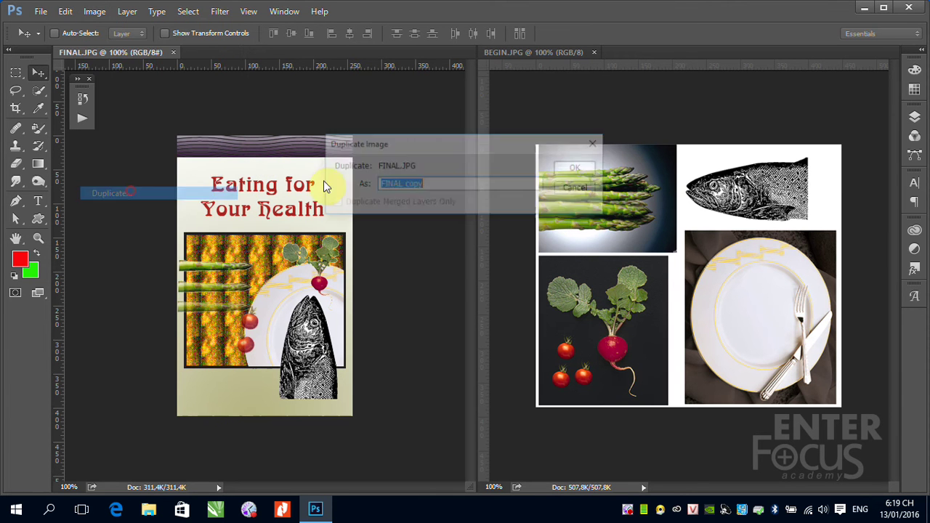
pyautogui.click(574, 170)
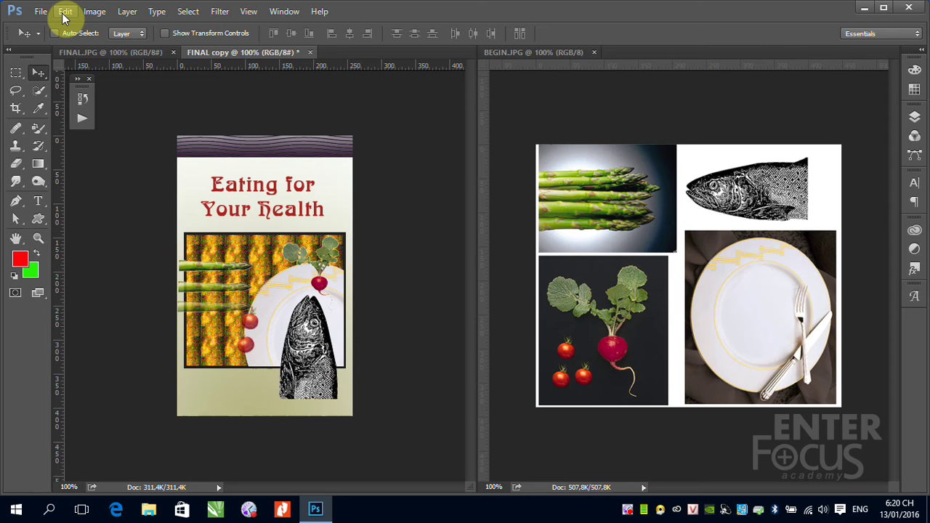
pyautogui.press('d')
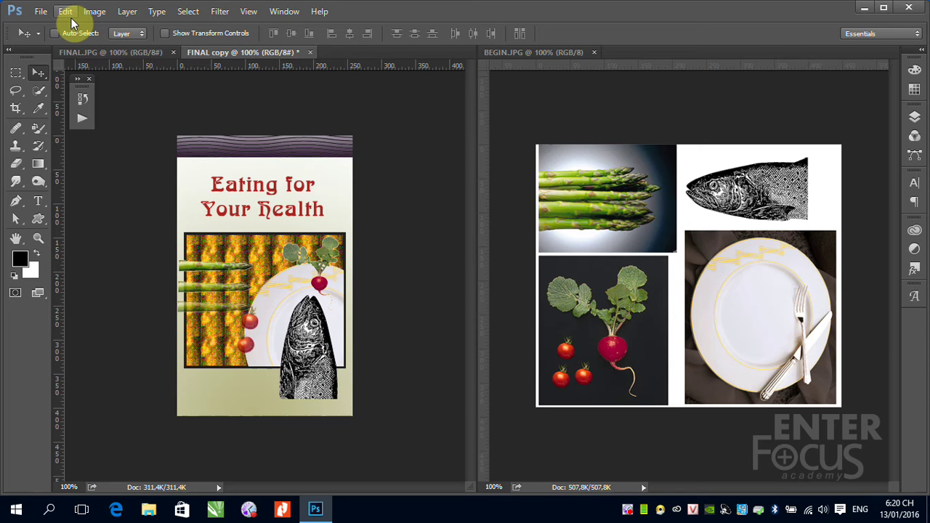
pyautogui.press('Delete')
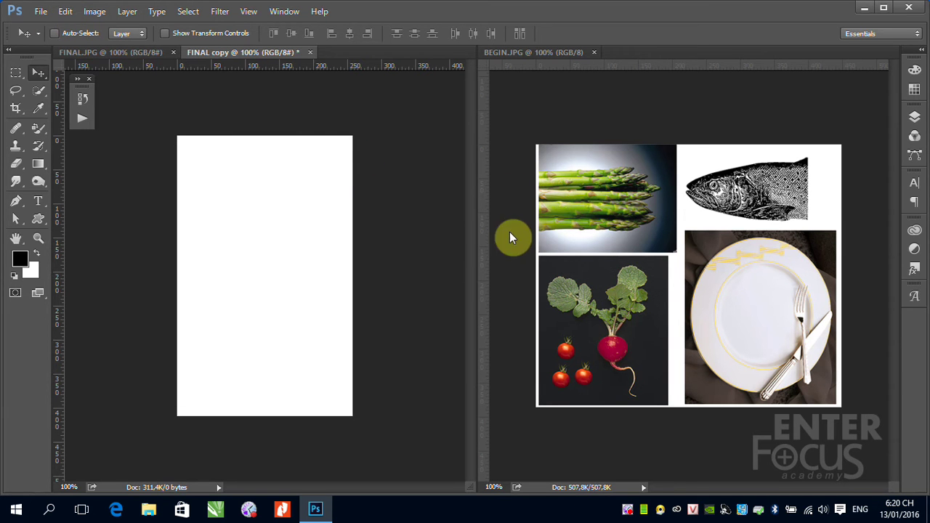
pyautogui.click(124, 53)
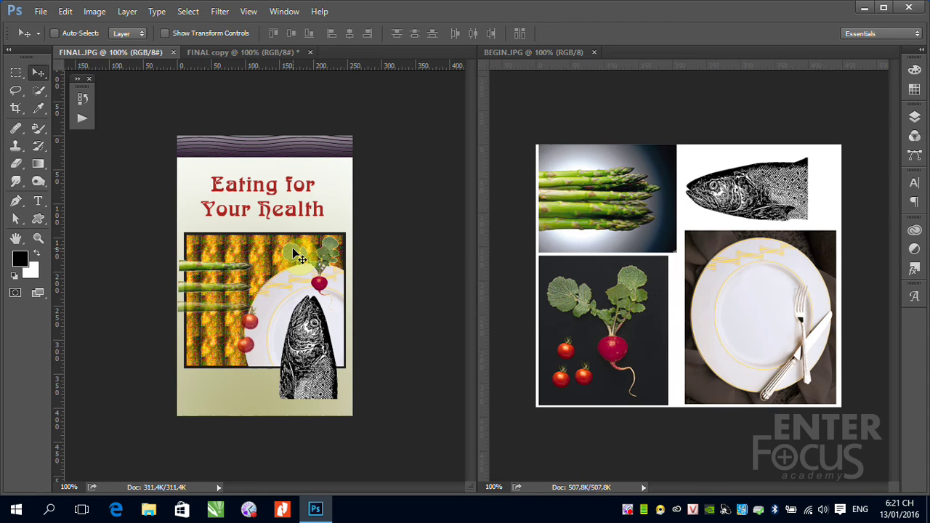
# - Select the 232 × 193 px framed picture area of the poster with the Rectangular Marquee
pyautogui.click(16, 72)
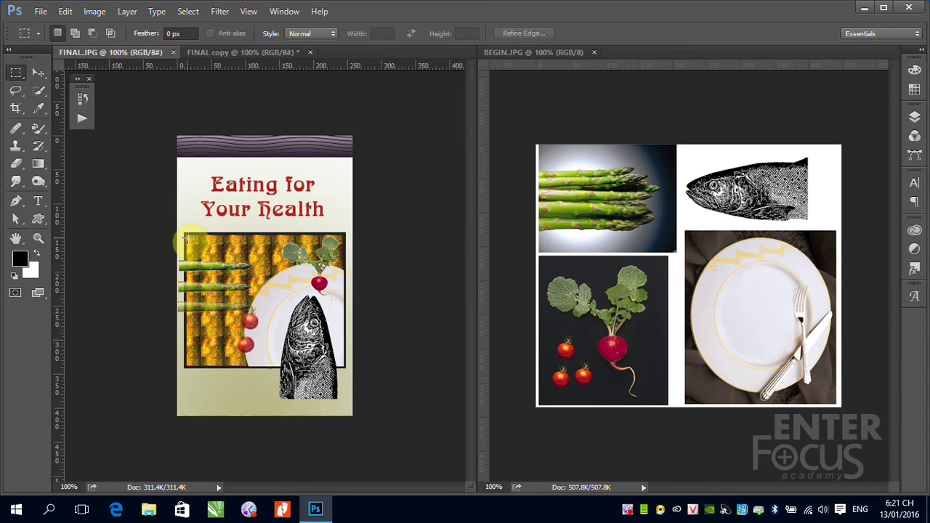
pyautogui.moveTo(187, 237); pyautogui.dragTo(344, 365)
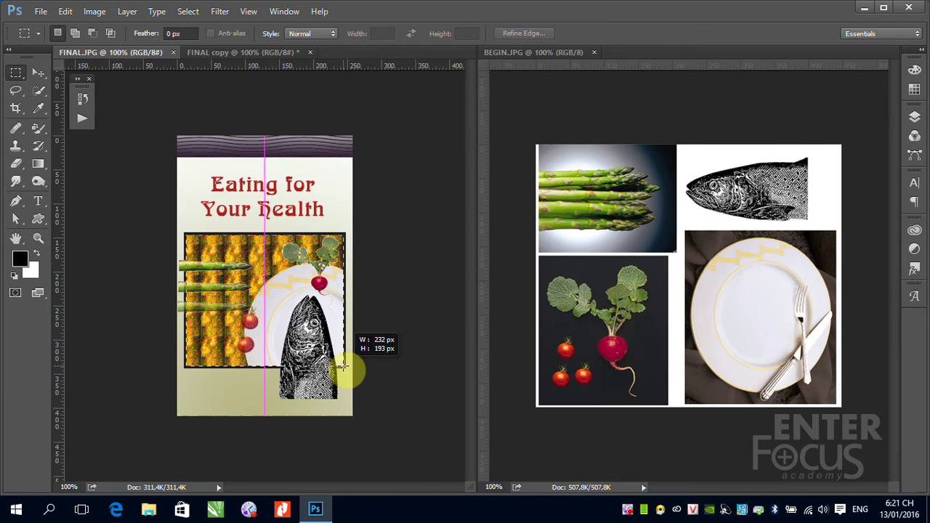
pyautogui.moveTo(342, 365); pyautogui.dragTo(344, 367)
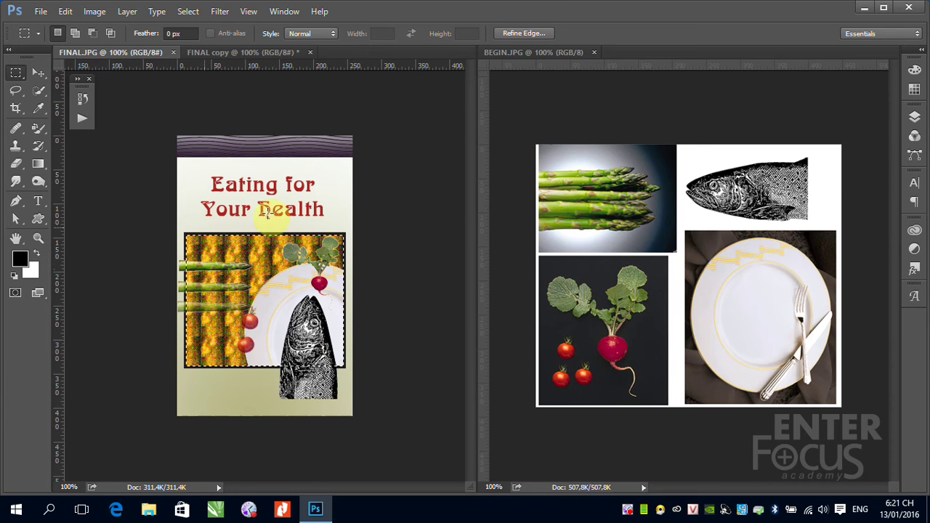
# - Dock FINAL copy in the right pane and try the selection outline there before returning it
pyautogui.moveTo(240, 52); pyautogui.dragTo(617, 54)
pyautogui.click(247, 155)
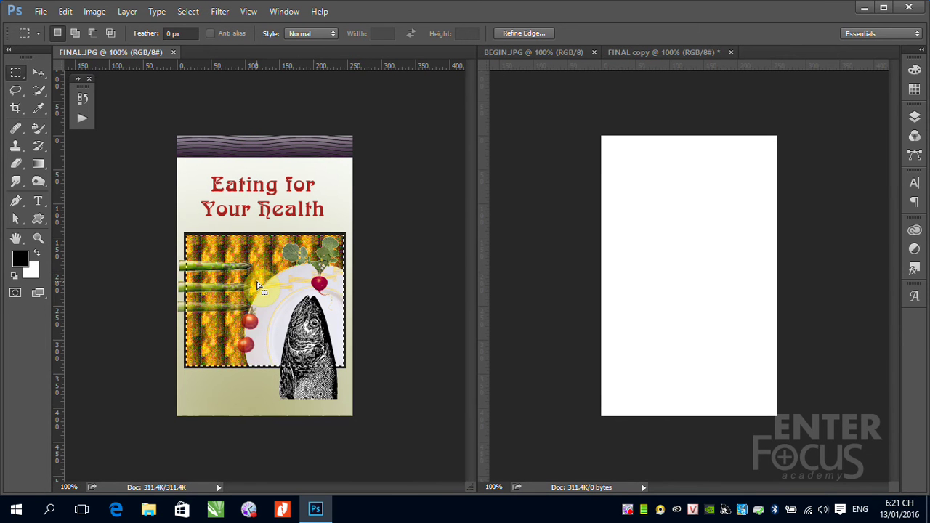
pyautogui.moveTo(257, 286)
pyautogui.mouseDown()
pyautogui.moveTo(706, 279)
pyautogui.moveTo(684, 289)
pyautogui.mouseUp()
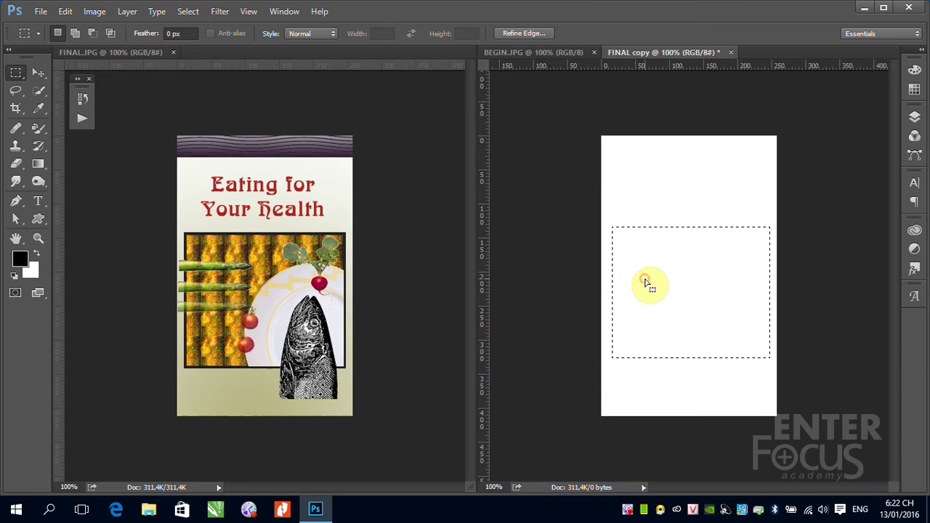
pyautogui.moveTo(643, 279); pyautogui.dragTo(645, 286)
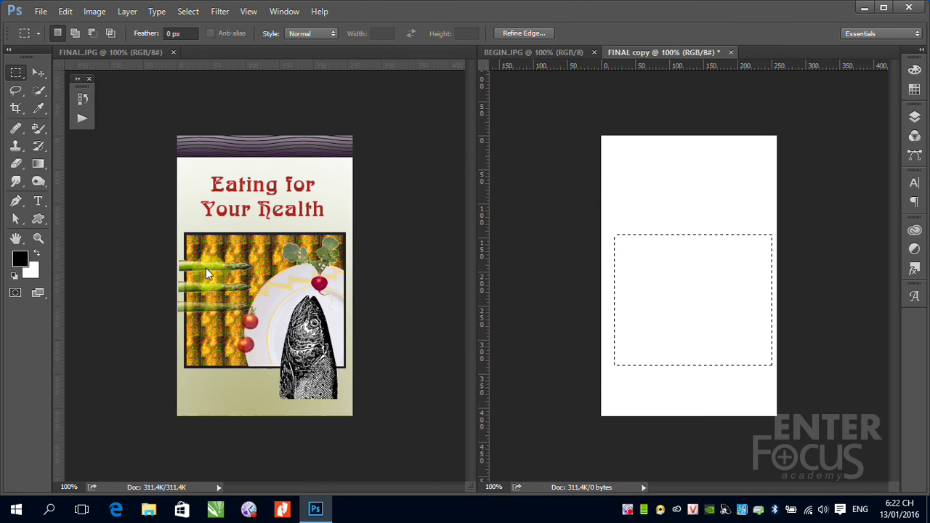
pyautogui.moveTo(297, 142); pyautogui.dragTo(211, 279)
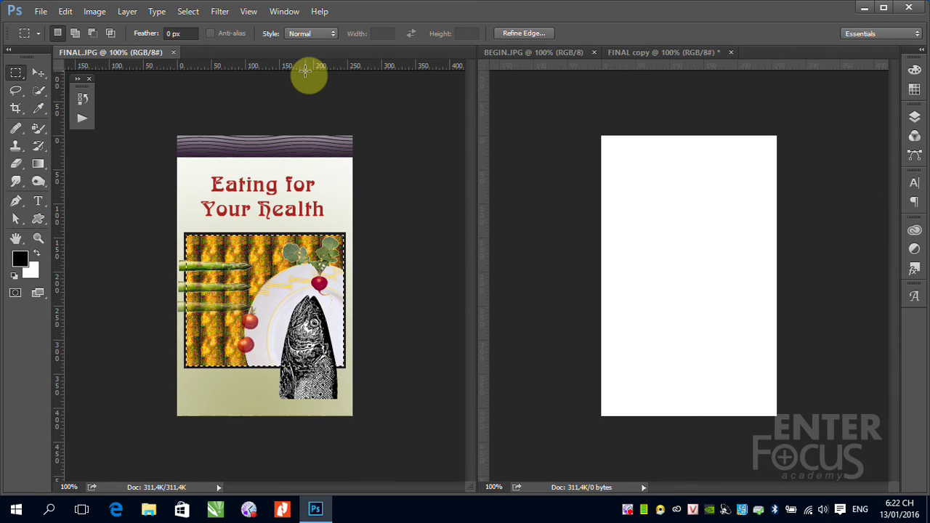
# - Confirm the selection is 232 × 193 px in Info, then set marquee Fixed Size 960 × 150 px
pyautogui.press('F8')
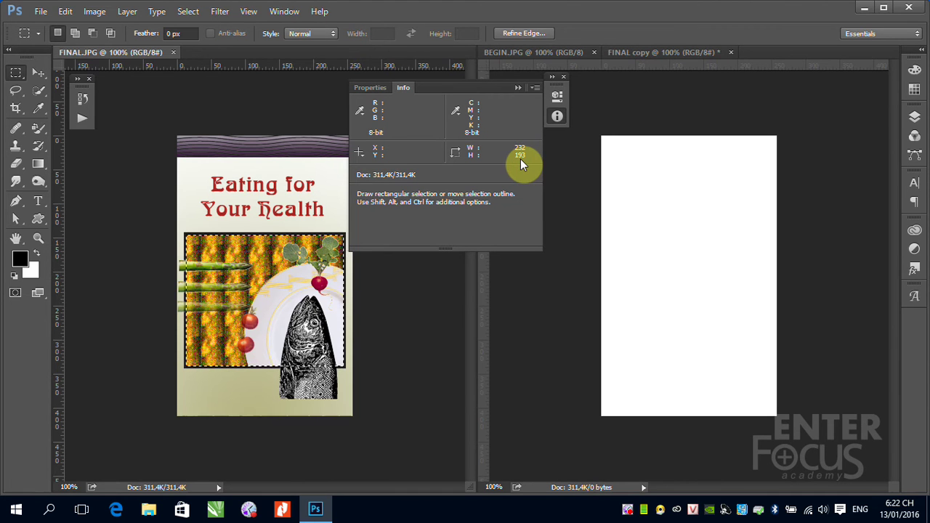
pyautogui.click(746, 201)
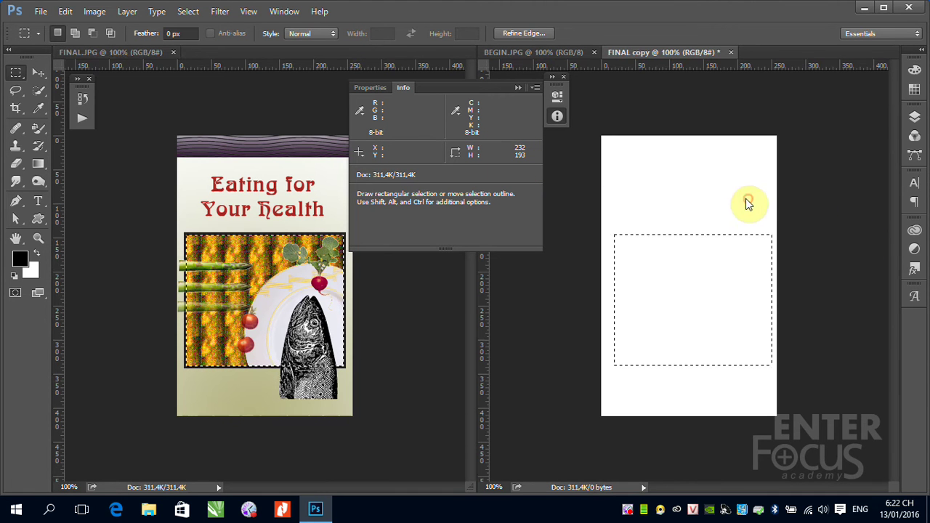
pyautogui.click(318, 36)
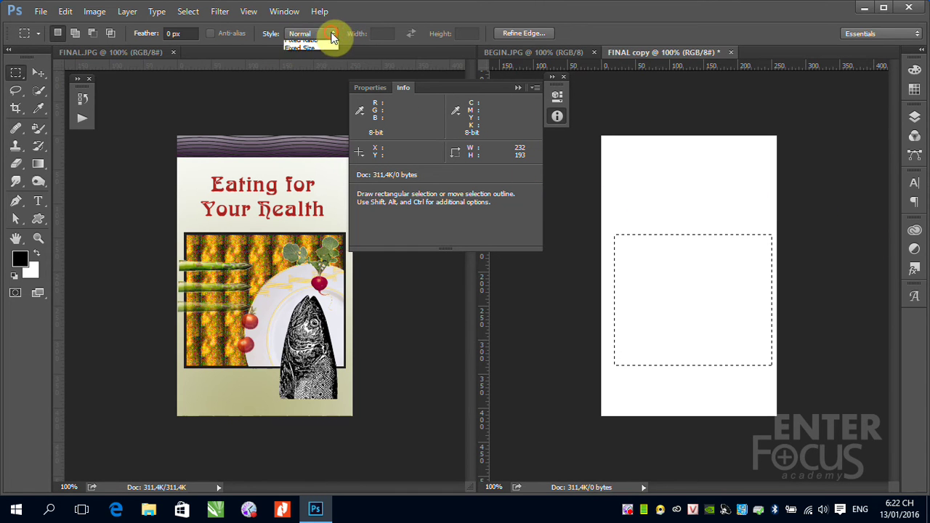
pyautogui.click(317, 63)
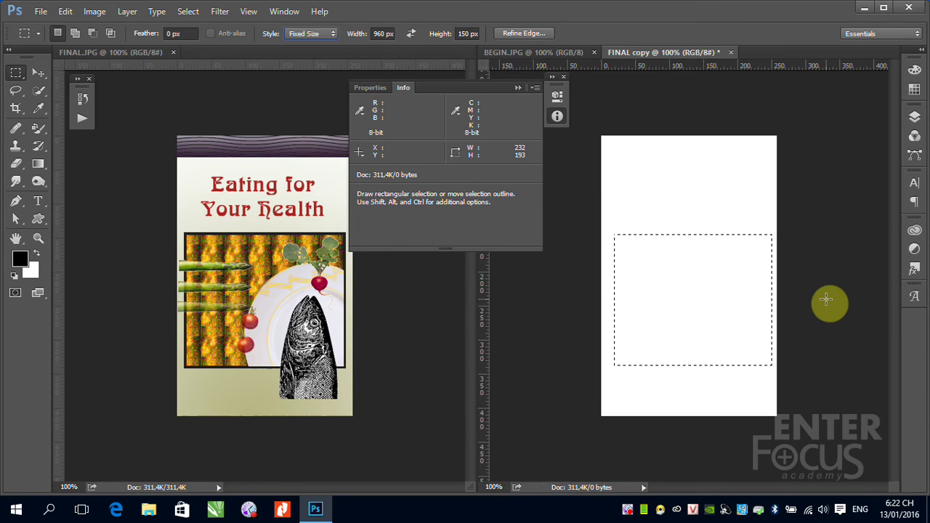
pyautogui.click(518, 88)
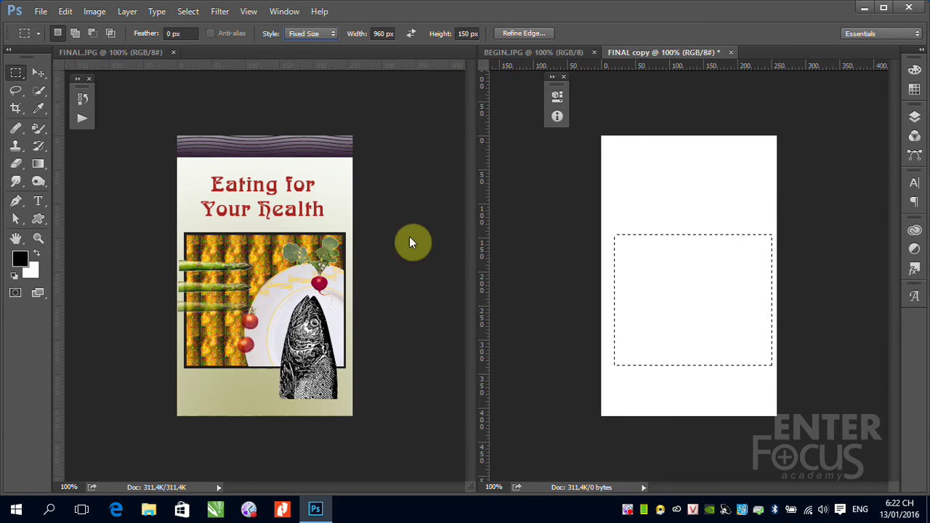
# - Add an empty Layer 1 above Background in FINAL copy from the Layers panel
pyautogui.click(914, 117)
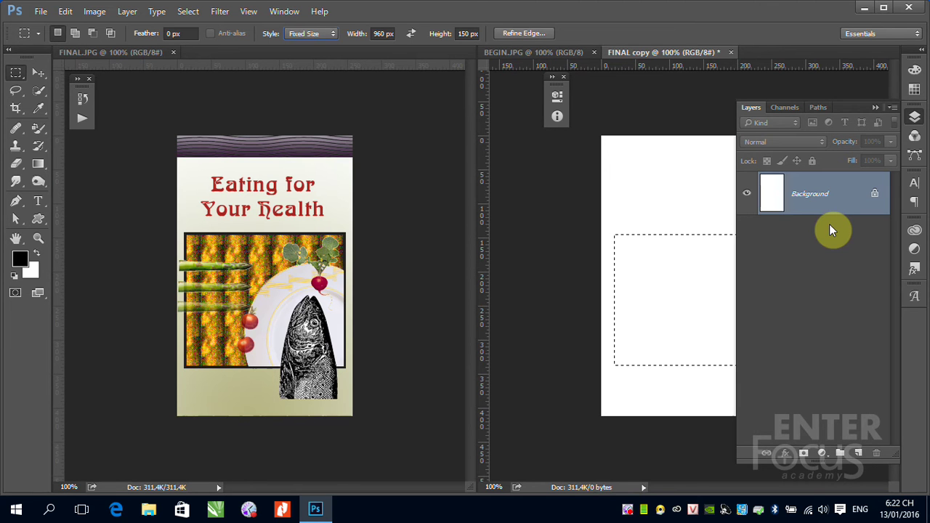
pyautogui.click(875, 109)
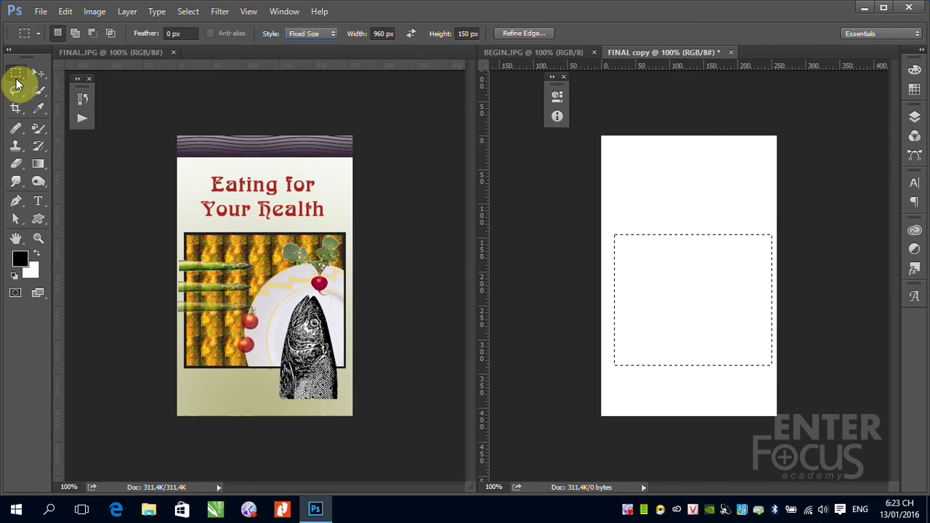
pyautogui.click(262, 272)
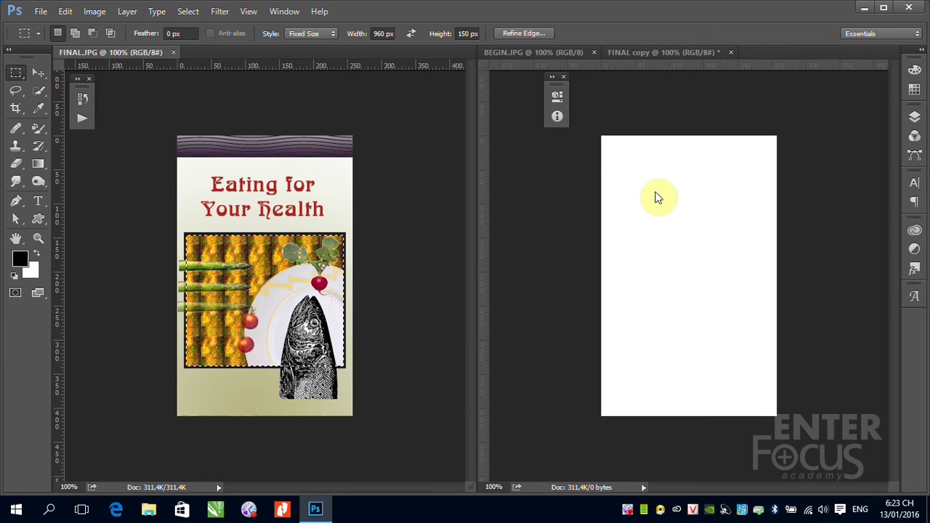
pyautogui.click(657, 159)
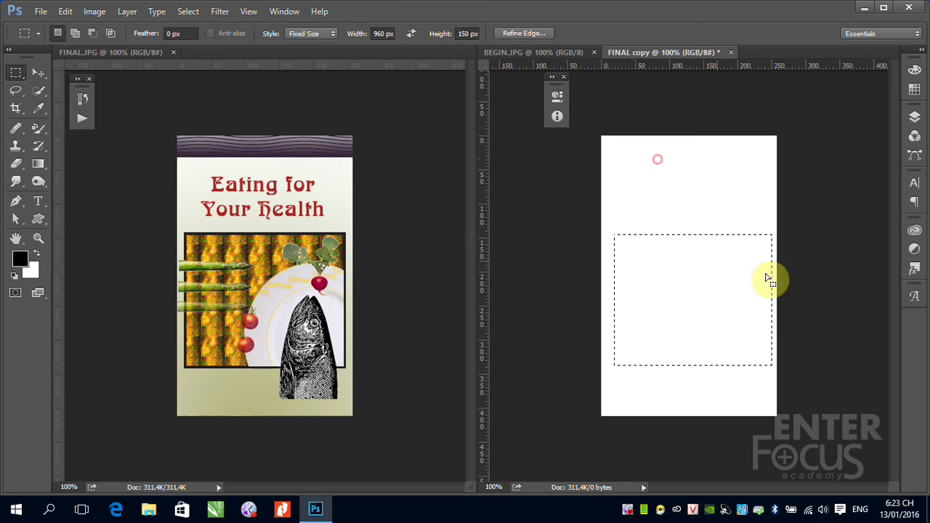
pyautogui.click(914, 118)
pyautogui.click(854, 453)
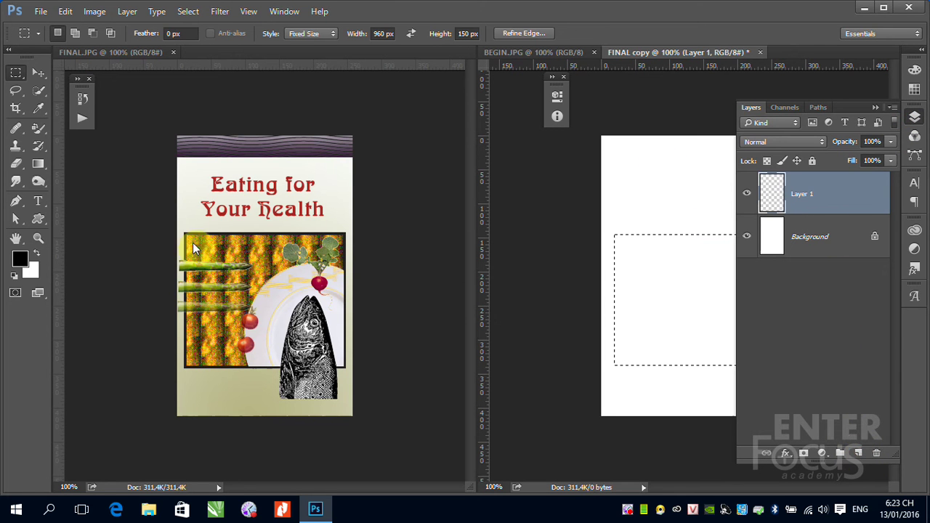
# - Zoom into the poster's collage and select a 36 × 30 px yellow backdrop tile using Normal style
pyautogui.click(172, 220)
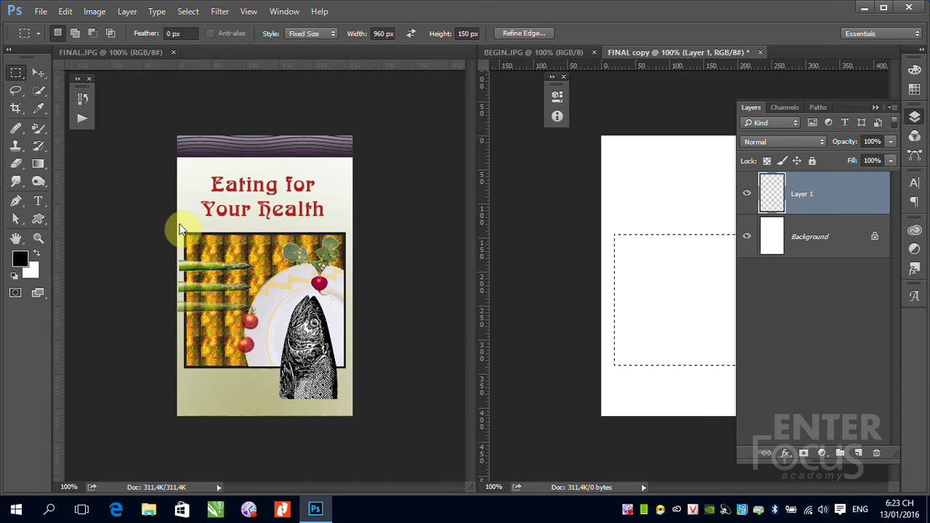
pyautogui.moveTo(167, 215); pyautogui.dragTo(330, 311)
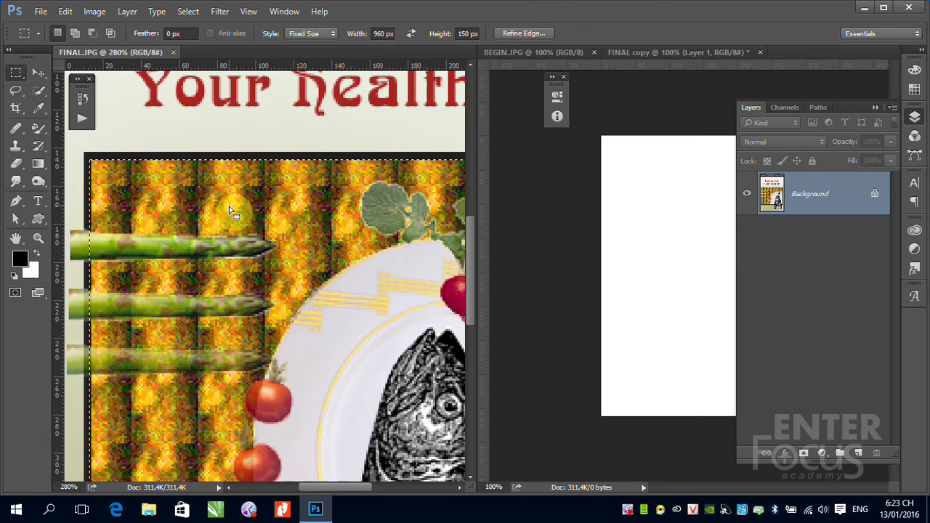
pyautogui.moveTo(263, 312); pyautogui.dragTo(269, 170)
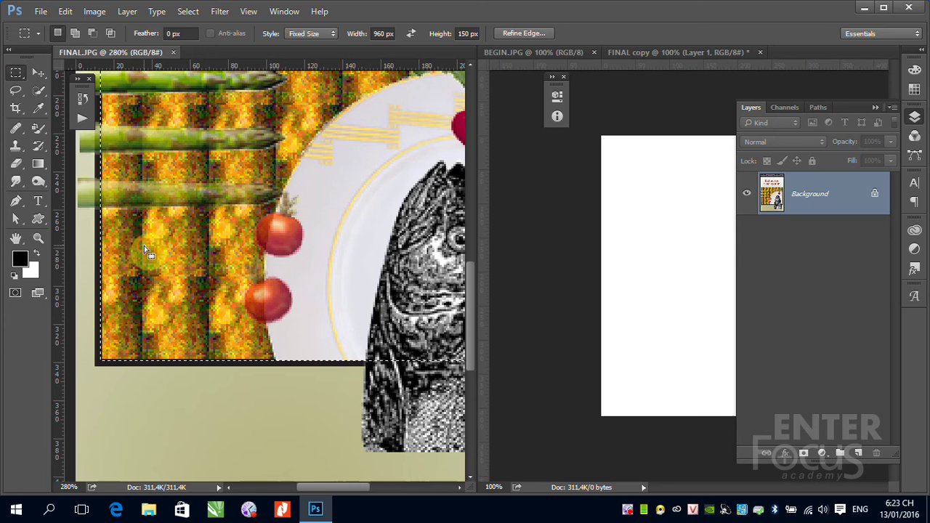
pyautogui.moveTo(144, 246); pyautogui.dragTo(77, 215)
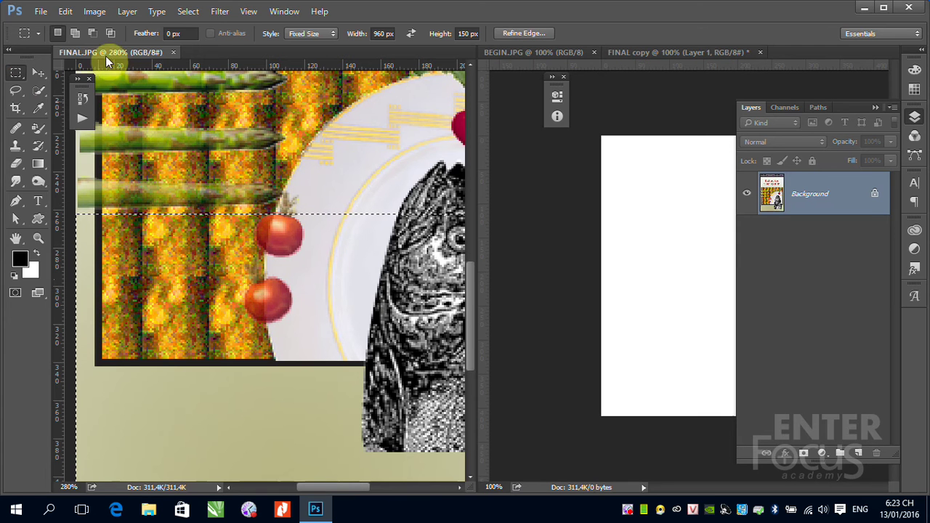
pyautogui.click(331, 33)
pyautogui.click(311, 45)
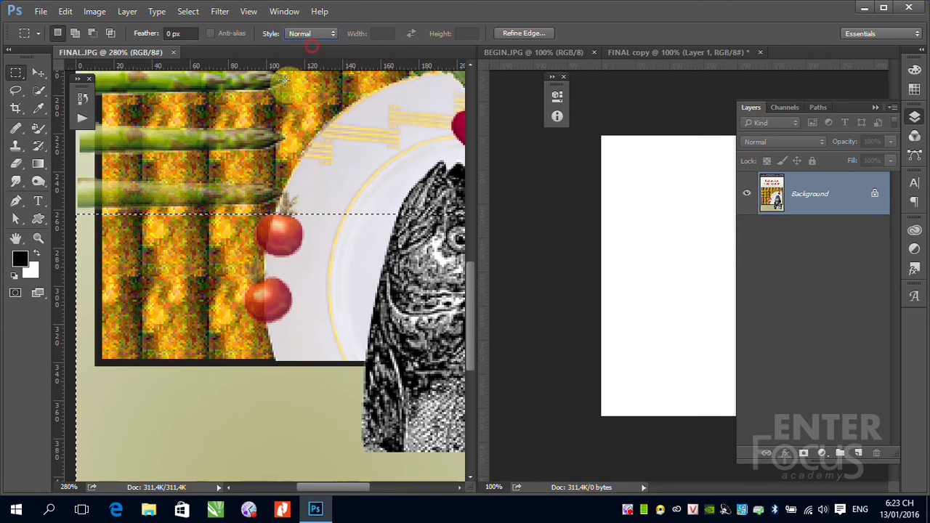
pyautogui.click(145, 238)
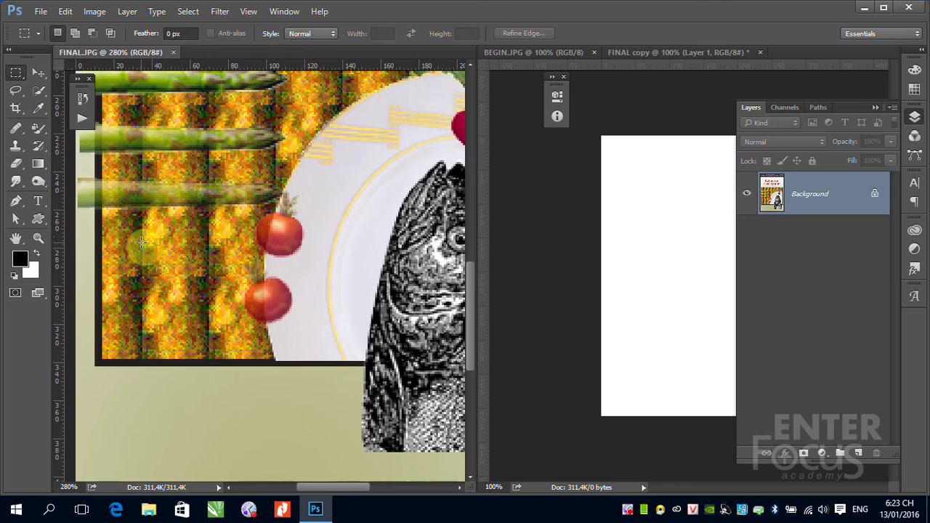
pyautogui.moveTo(142, 247); pyautogui.dragTo(207, 302)
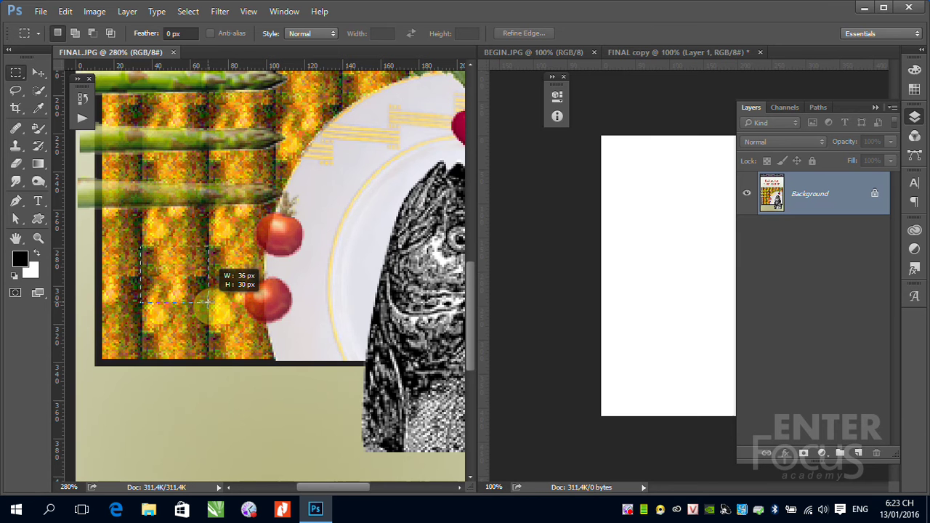
pyautogui.moveTo(207, 301); pyautogui.dragTo(208, 301)
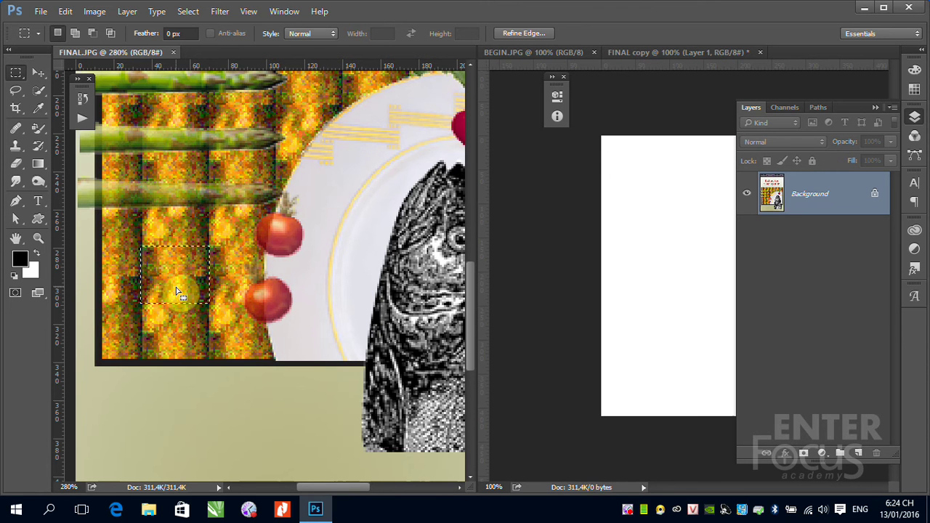
# - Save the selected yellow tile as Pattern 1
pyautogui.click(65, 11)
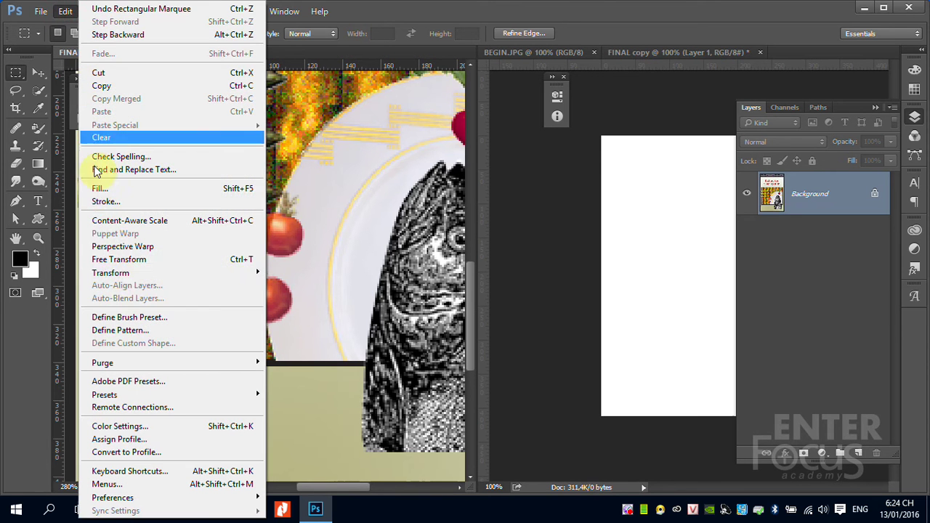
pyautogui.click(132, 332)
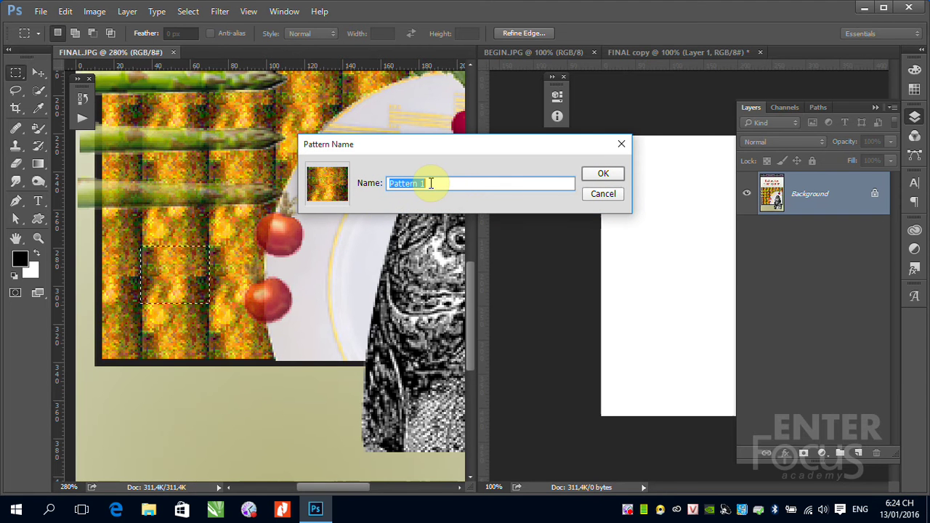
pyautogui.click(619, 174)
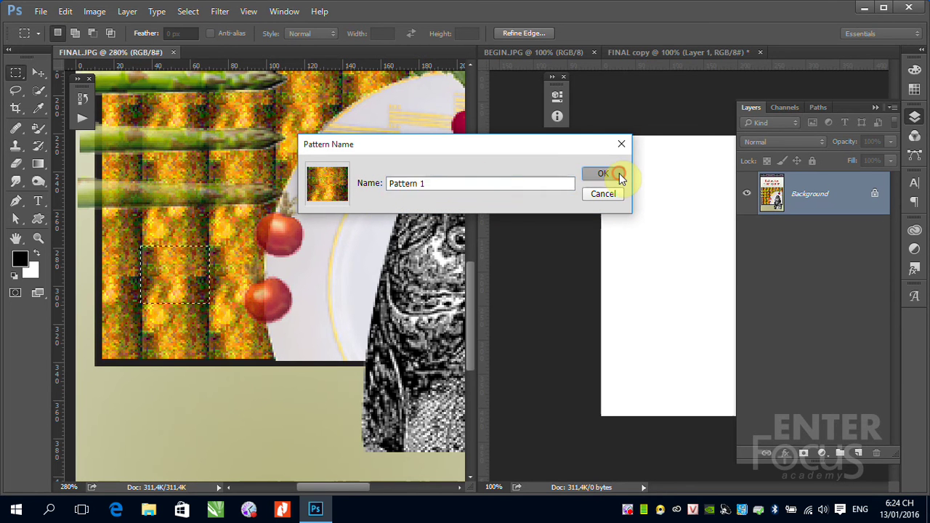
# - Fill the Layer 1 selection in FINAL copy with the new yellow pattern
pyautogui.click(717, 49)
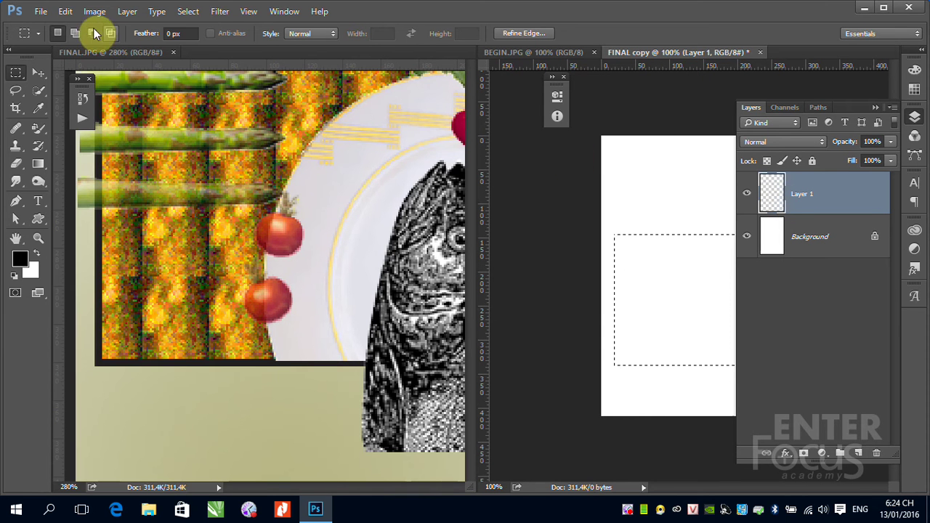
pyautogui.click(65, 11)
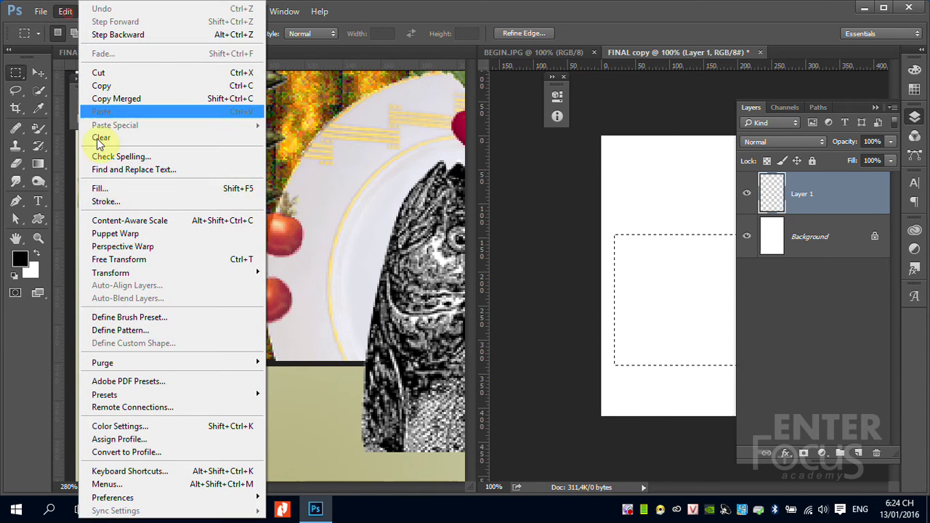
pyautogui.click(110, 191)
pyautogui.click(307, 161)
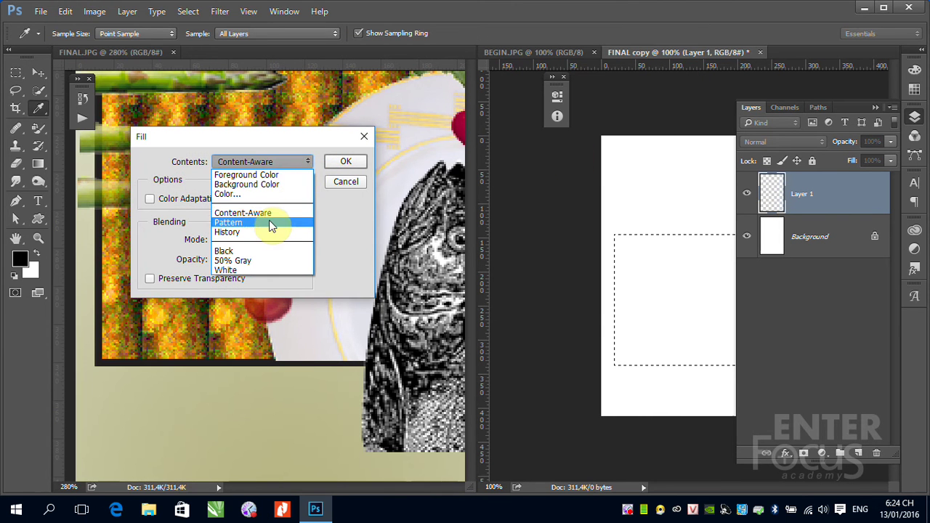
pyautogui.click(269, 224)
pyautogui.click(236, 200)
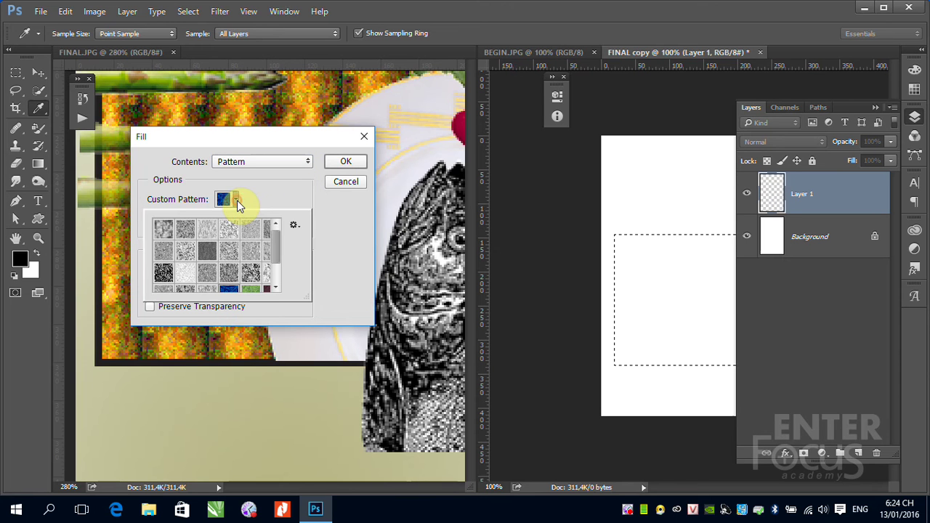
pyautogui.moveTo(276, 240); pyautogui.dragTo(279, 263)
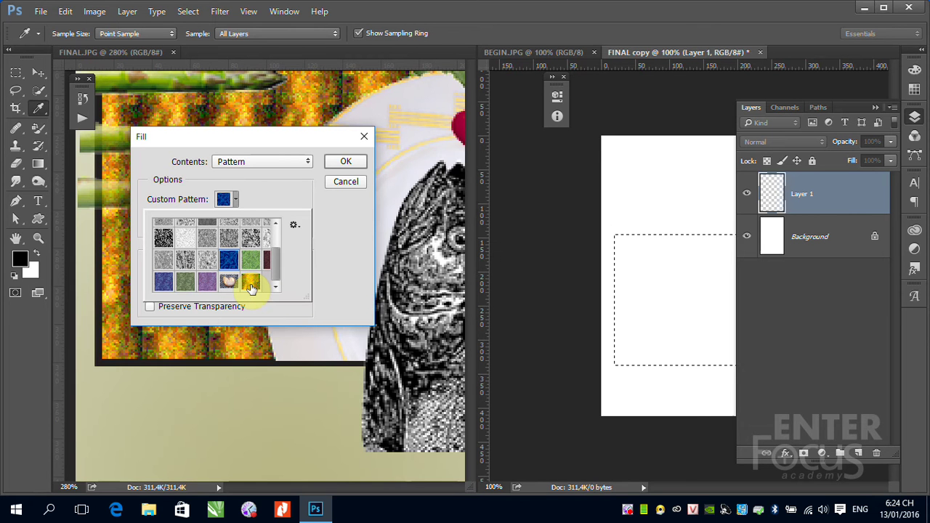
pyautogui.click(251, 283)
pyautogui.click(345, 161)
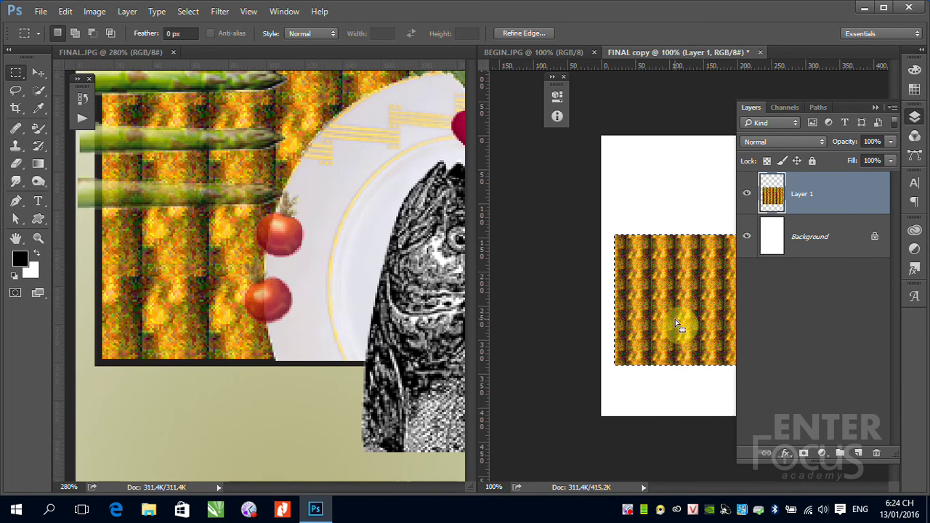
# - Return FINAL copy and FINAL.JPG to 100% view with the Layers panel hidden
pyautogui.hotkey('ctrl', '-')
pyautogui.hotkey('ctrl', '-')
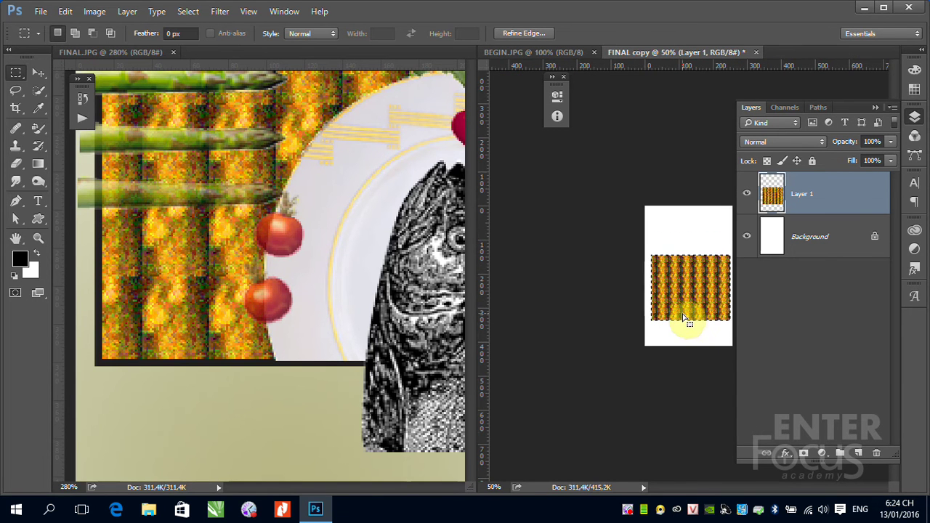
pyautogui.hotkey('ctrl', '+')
pyautogui.hotkey('ctrl', '+')
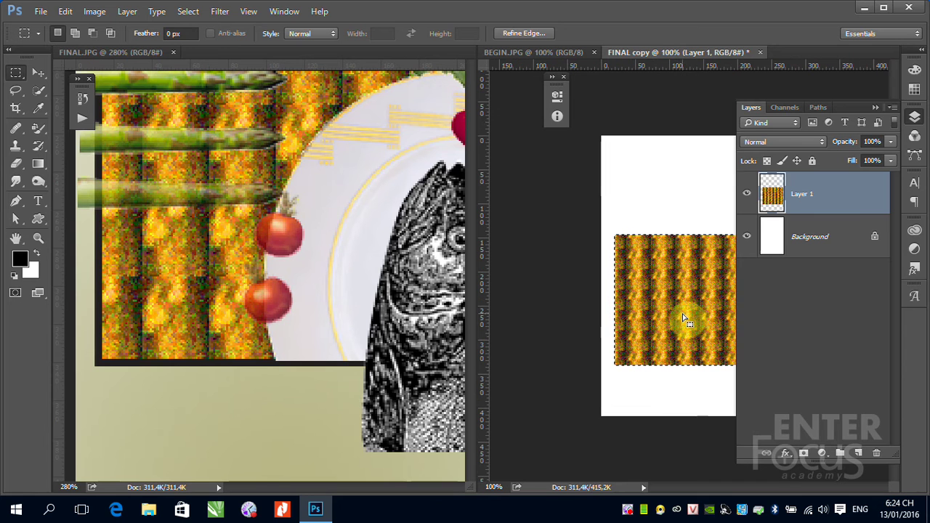
pyautogui.press('F7')
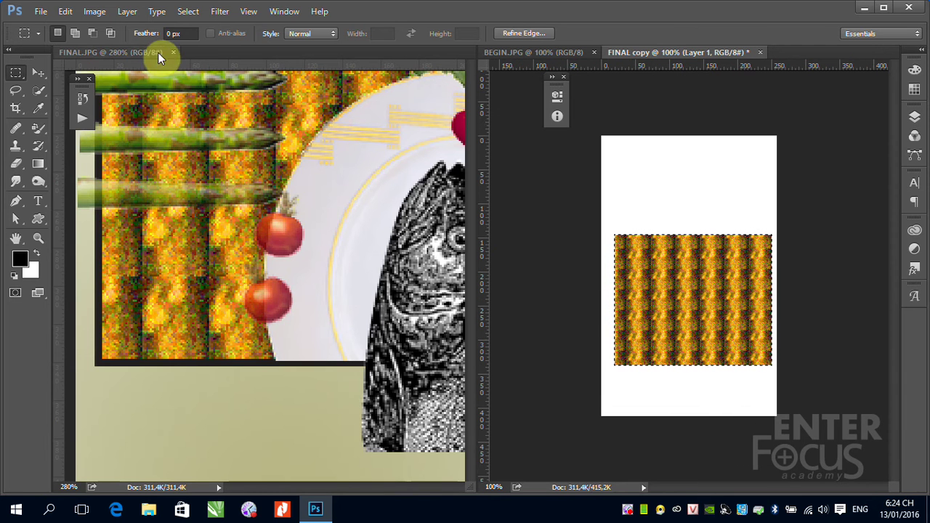
pyautogui.click(153, 54)
pyautogui.hotkey('ctrl', '-')
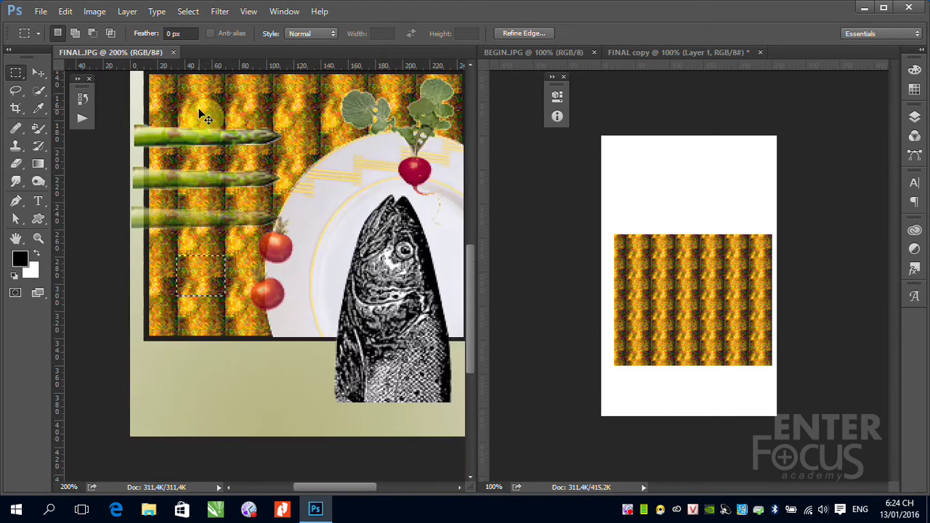
pyautogui.hotkey('ctrl', '-')
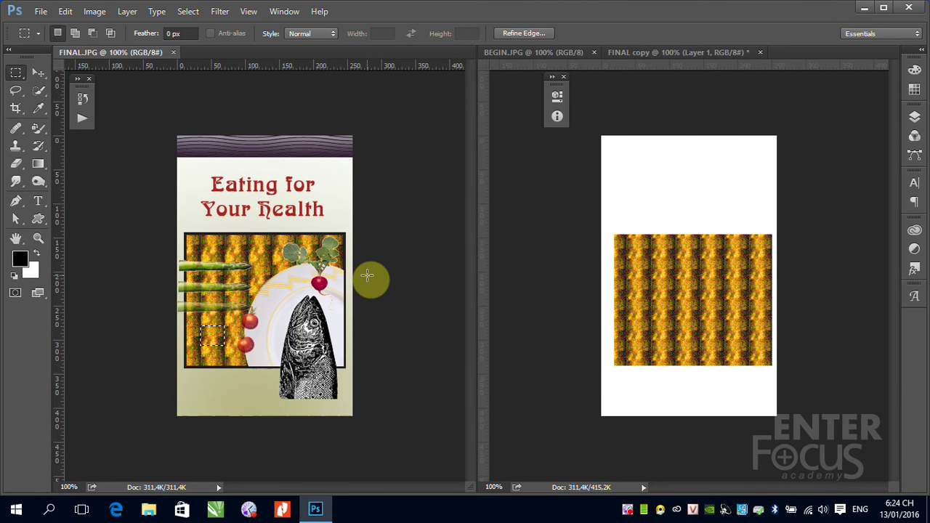
# - Select the fish in BEGIN.JPG by colour and drag it into FINAL copy as Layer 2
pyautogui.moveTo(653, 53); pyautogui.dragTo(256, 53)
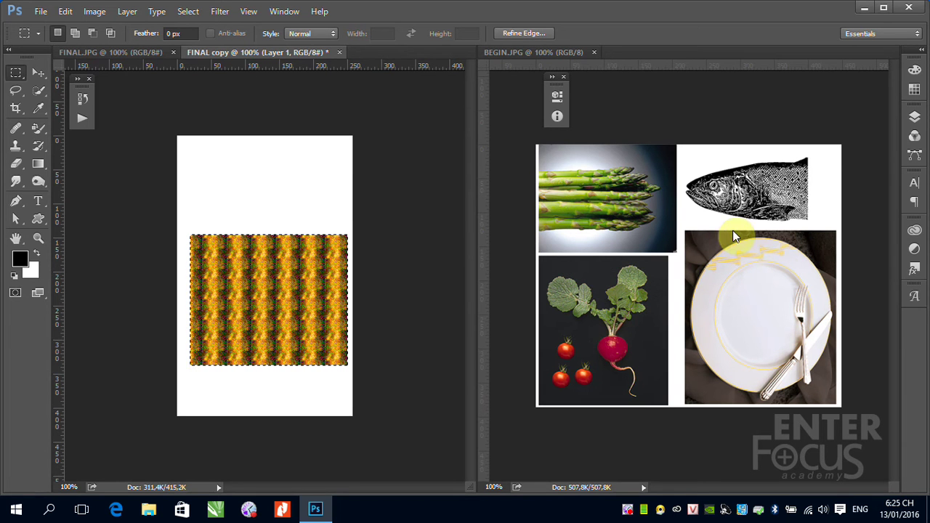
pyautogui.click(693, 157)
pyautogui.moveTo(686, 153); pyautogui.dragTo(814, 216)
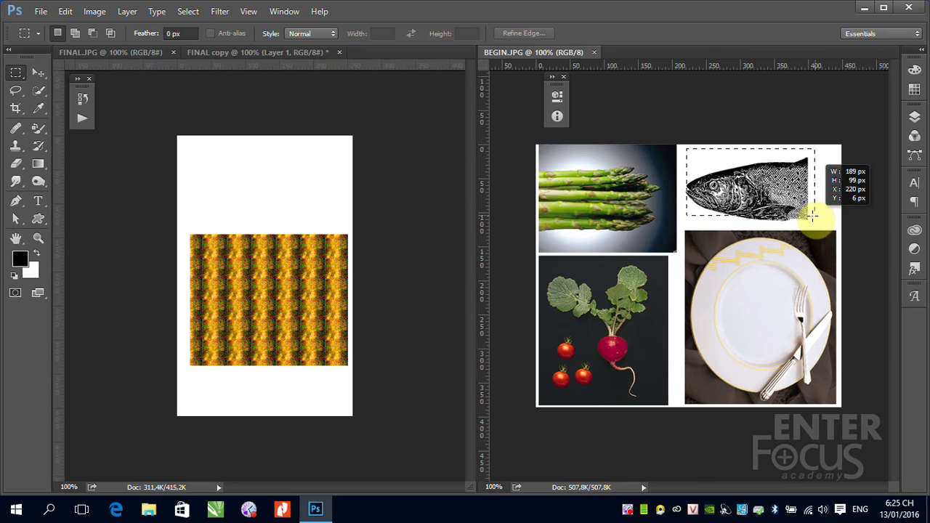
pyautogui.moveTo(813, 216); pyautogui.dragTo(815, 228)
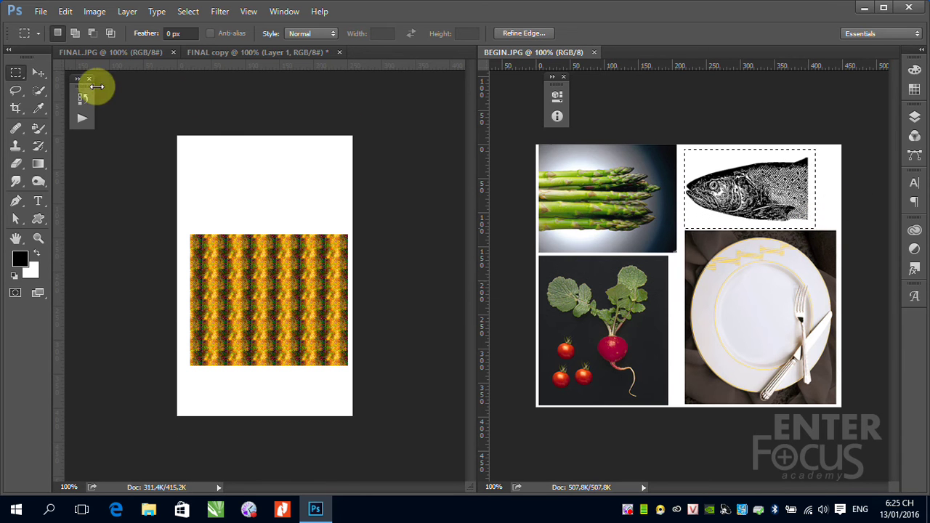
pyautogui.moveTo(38, 90); pyautogui.dragTo(80, 102)
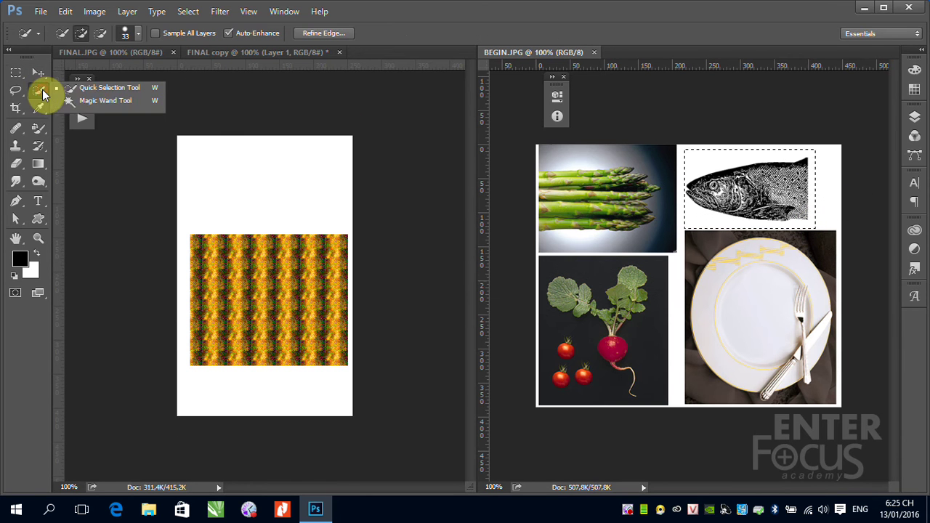
pyautogui.click(80, 102)
pyautogui.click(709, 165)
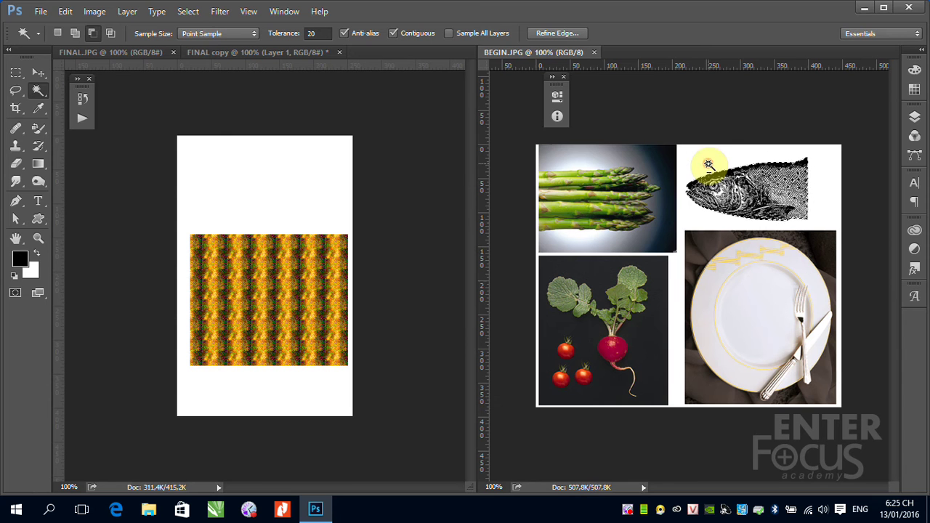
pyautogui.click(38, 72)
pyautogui.moveTo(774, 190)
pyautogui.mouseDown()
pyautogui.moveTo(314, 314)
pyautogui.moveTo(323, 333)
pyautogui.mouseUp()
# - Rotate the fish 90° clockwise and move it onto the pattern's lower right
pyautogui.click(65, 11)
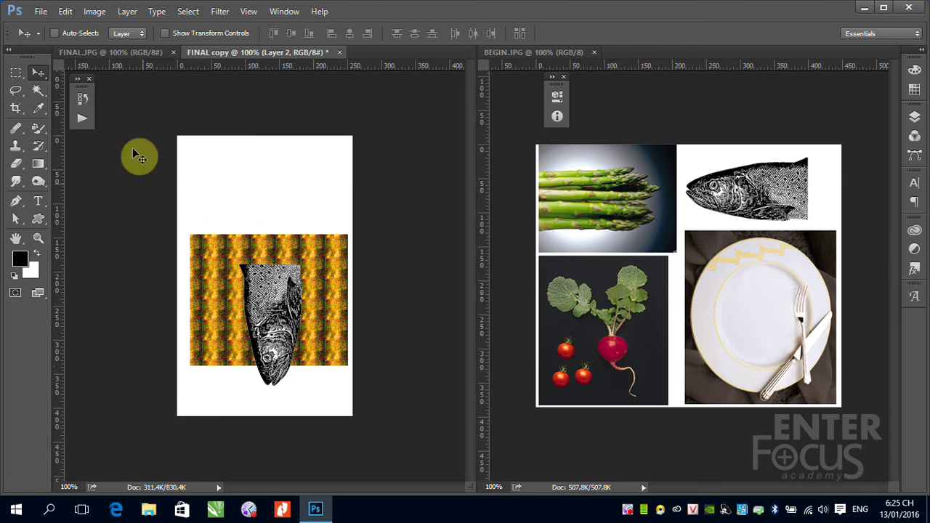
pyautogui.hotkey('ctrl', 'z')
pyautogui.click(65, 13)
pyautogui.moveTo(110, 272)
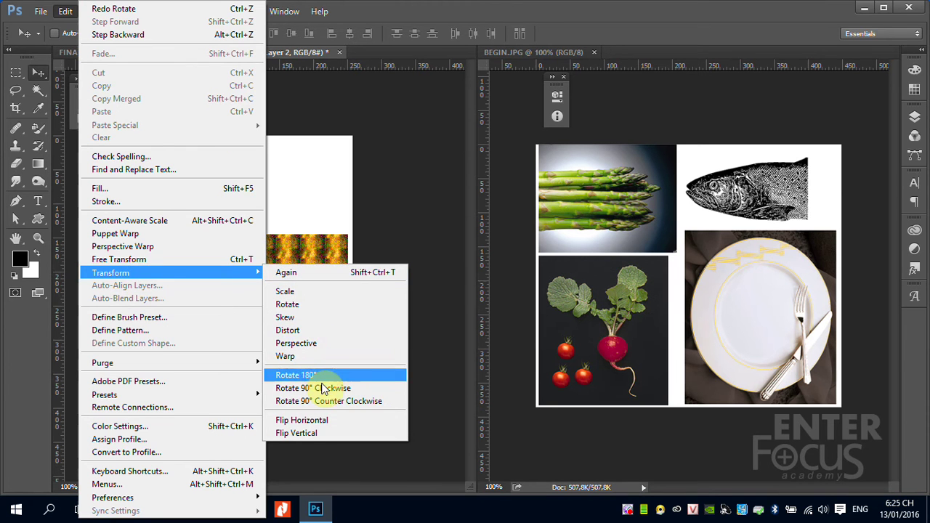
pyautogui.click(325, 387)
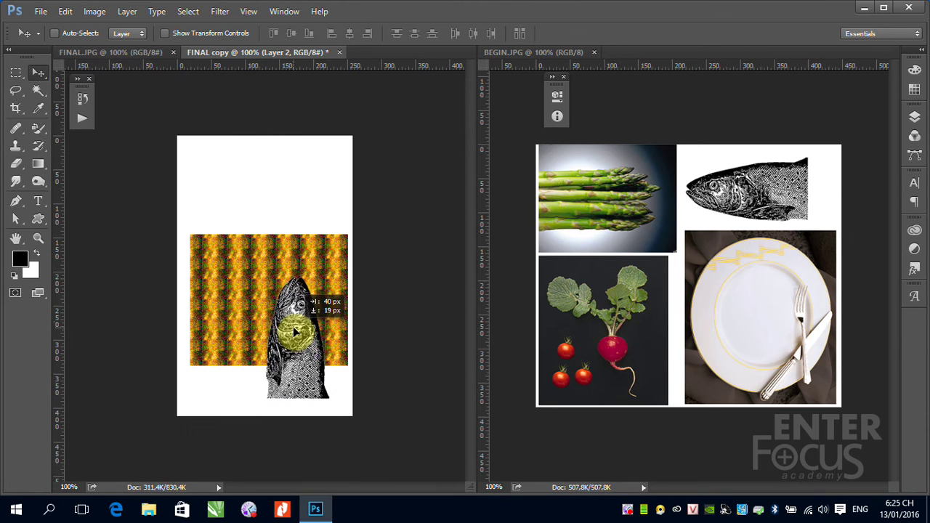
pyautogui.moveTo(284, 322); pyautogui.dragTo(326, 334)
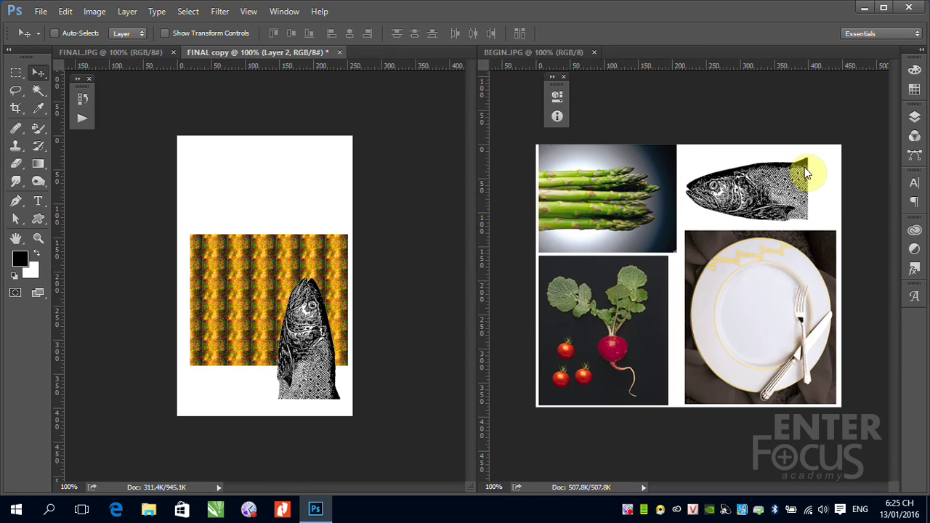
# - Delete the fish's tail end hanging below the pattern
pyautogui.click(152, 53)
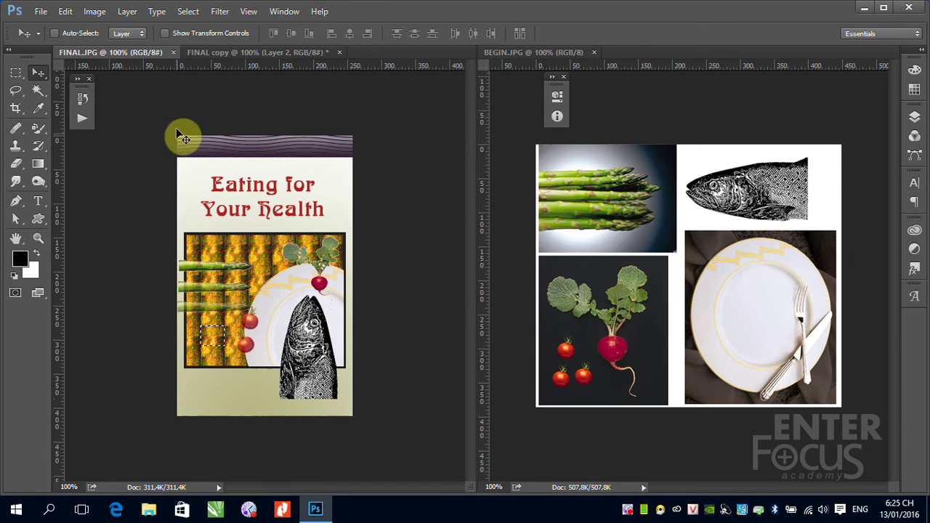
pyautogui.click(239, 53)
pyautogui.click(16, 72)
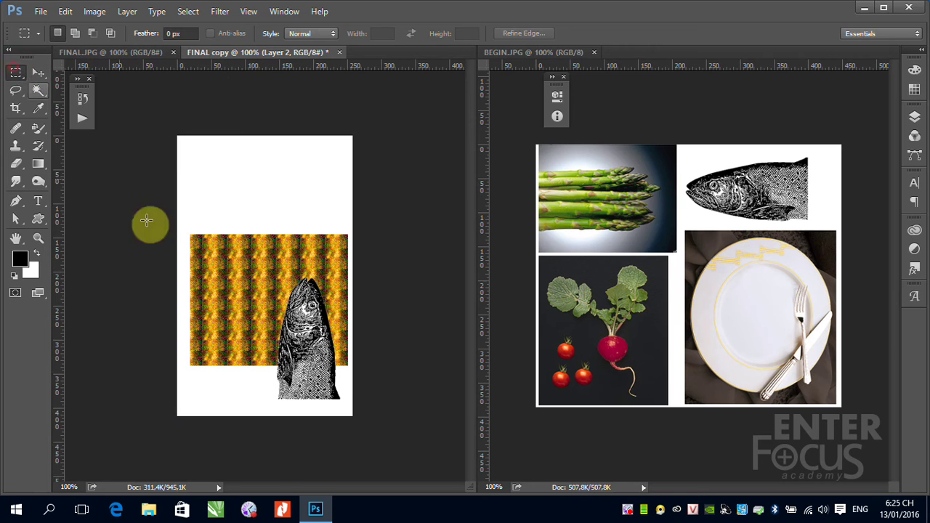
pyautogui.moveTo(262, 378); pyautogui.dragTo(346, 417)
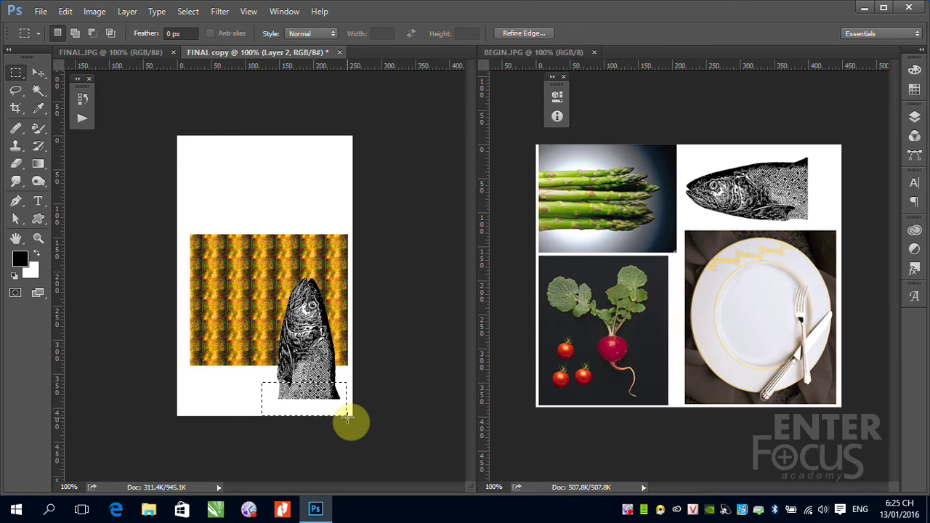
pyautogui.press('Delete')
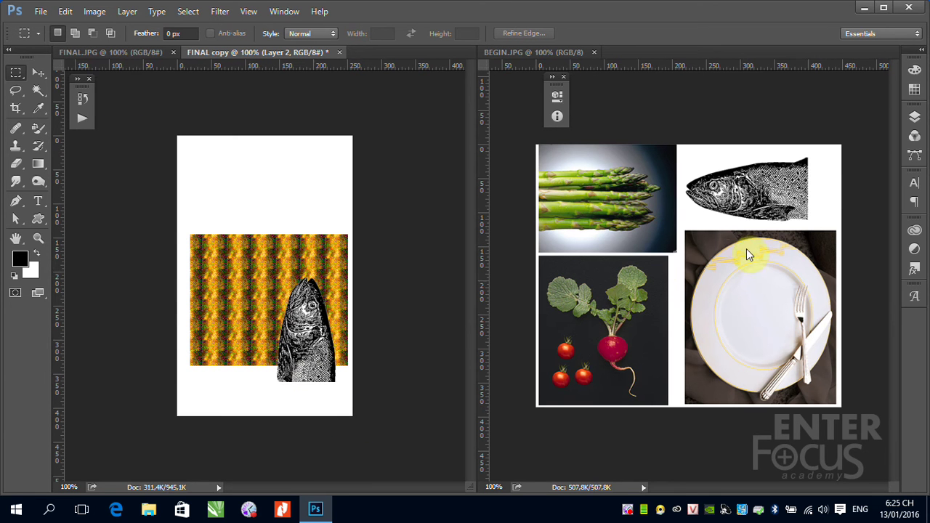
# - Outline the round plate in BEGIN.JPG with an elliptical selection
pyautogui.rightClick(15, 75)
pyautogui.click(72, 84)
pyautogui.click(734, 276)
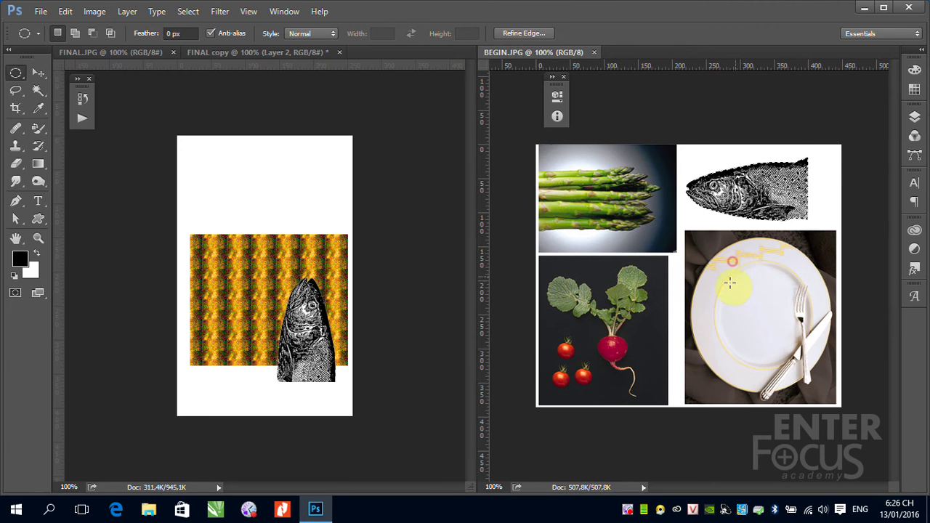
pyautogui.moveTo(714, 247); pyautogui.dragTo(820, 390)
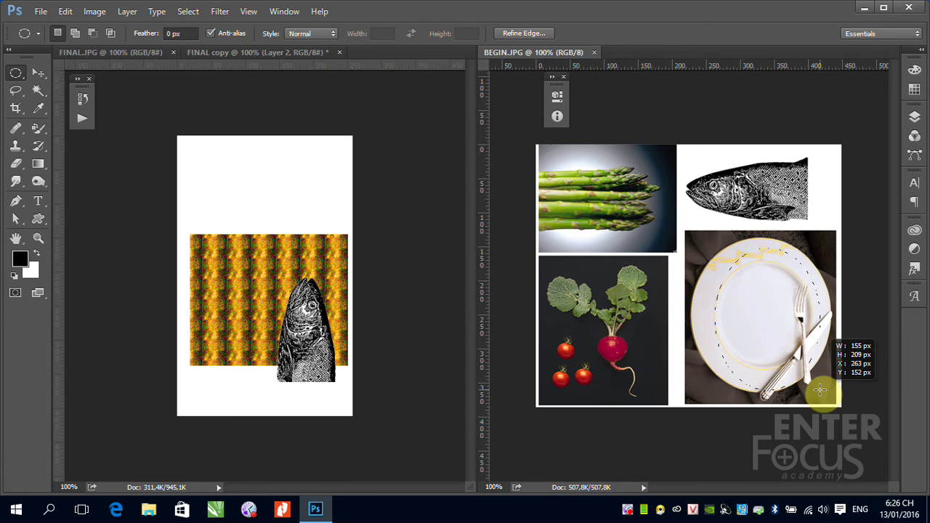
pyautogui.moveTo(820, 390)
pyautogui.mouseDown()
pyautogui.moveTo(812, 378)
pyautogui.moveTo(794, 379)
pyautogui.moveTo(820, 380)
pyautogui.moveTo(831, 393)
pyautogui.mouseUp()
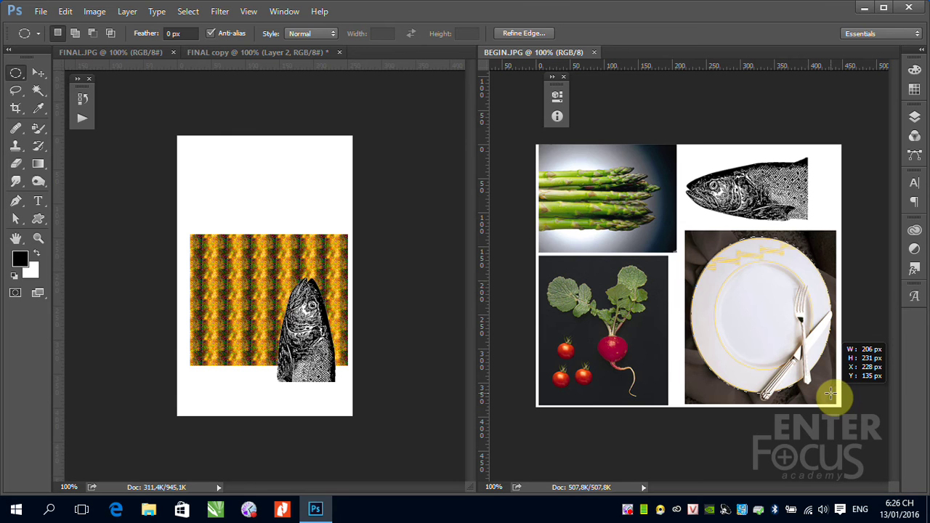
pyautogui.moveTo(830, 393); pyautogui.dragTo(831, 393)
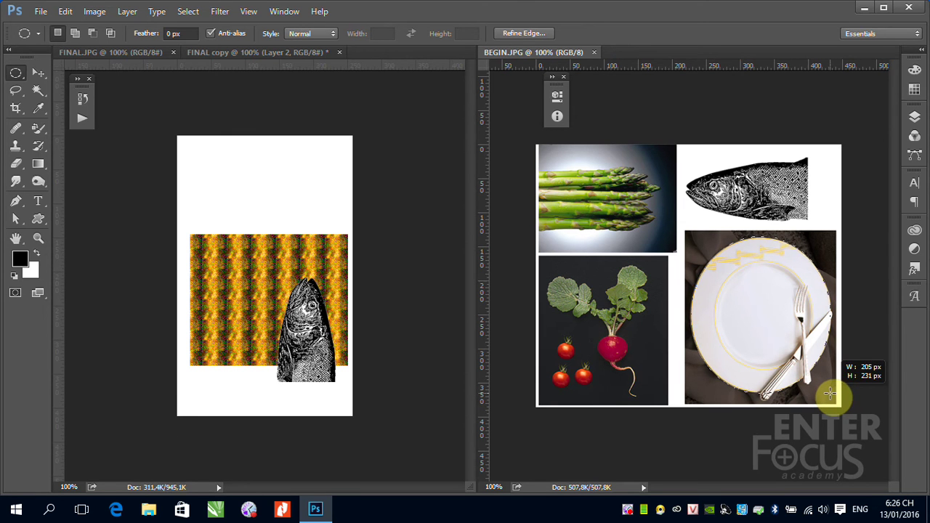
# - Drag the plate into FINAL copy as Layer 3, keeping the fish in front
pyautogui.click(39, 73)
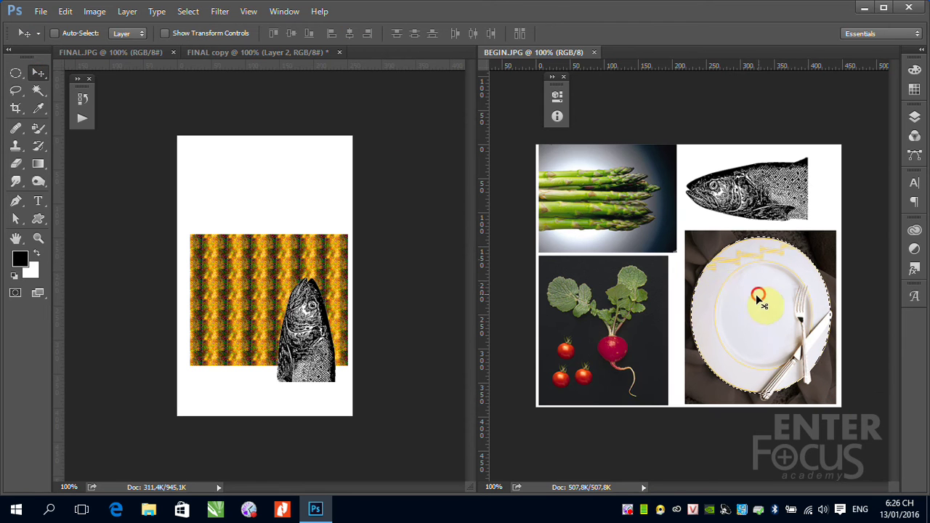
pyautogui.moveTo(757, 298)
pyautogui.mouseDown()
pyautogui.moveTo(275, 327)
pyautogui.moveTo(296, 310)
pyautogui.mouseUp()
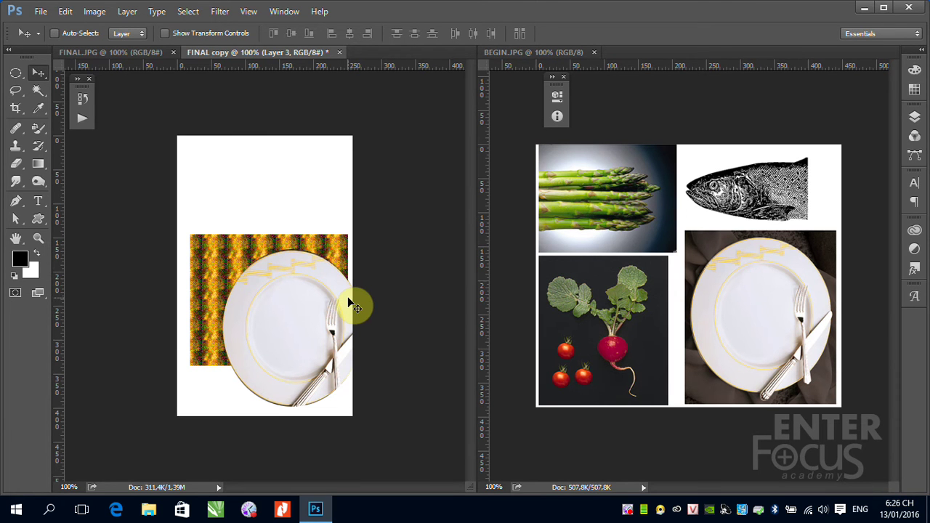
pyautogui.hotkey('ctrl', 'v')
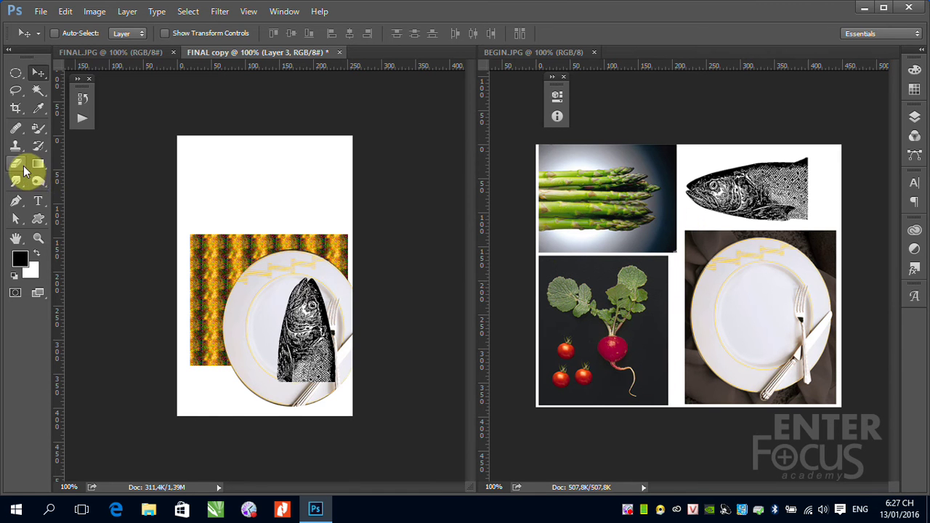
# - Choose the Polygonal Lasso Tool and zoom into the asparagus in BEGIN.JPG
pyautogui.click(15, 146)
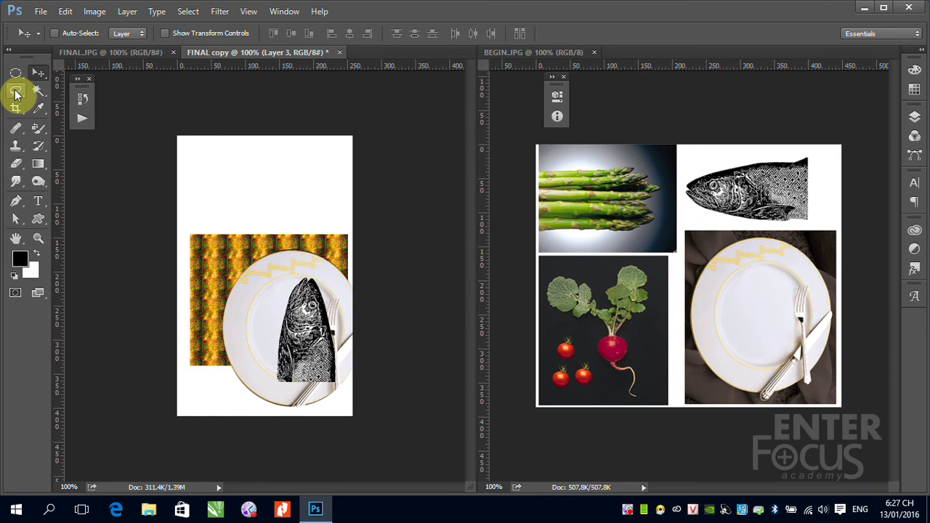
pyautogui.click(15, 90)
pyautogui.click(63, 102)
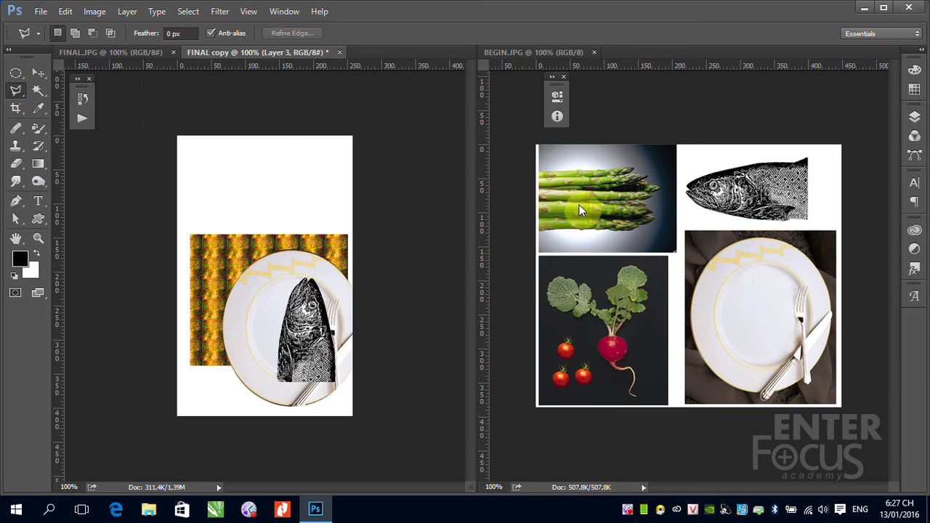
pyautogui.click(538, 165)
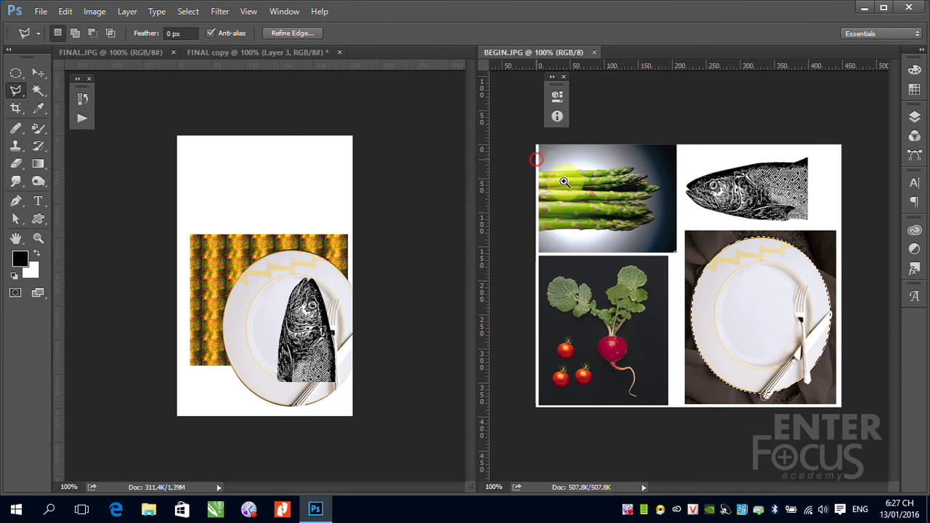
pyautogui.moveTo(535, 151); pyautogui.dragTo(602, 228)
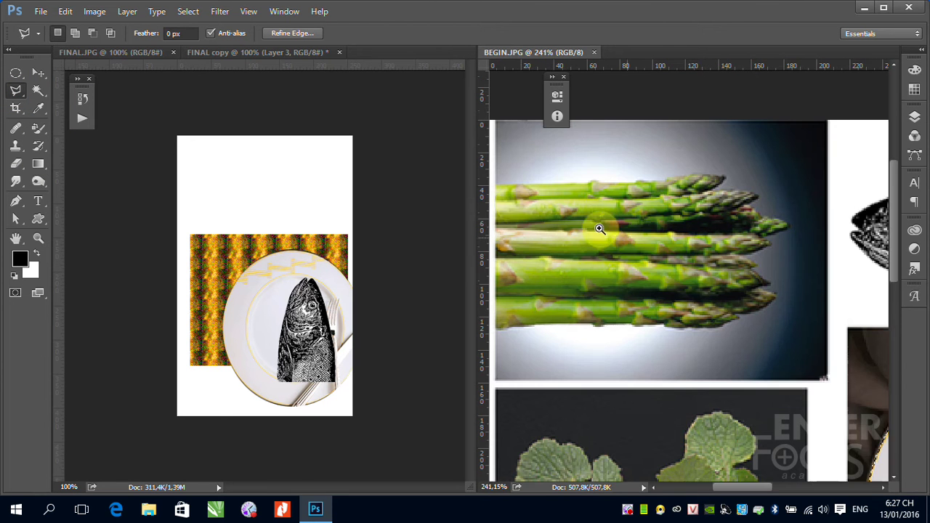
# - Outline one asparagus spear and drag it into FINAL copy's upper left as Layer 4
pyautogui.click(533, 231)
pyautogui.click(774, 246)
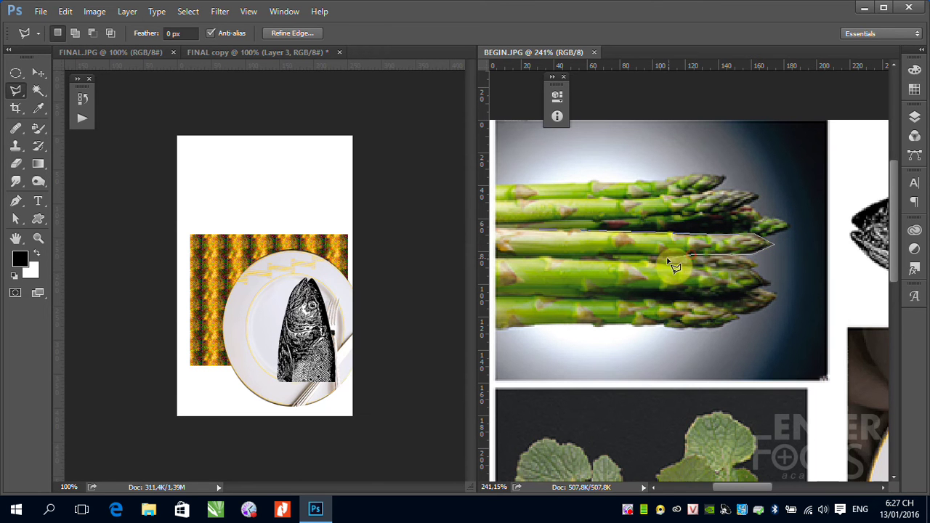
pyautogui.click(535, 259)
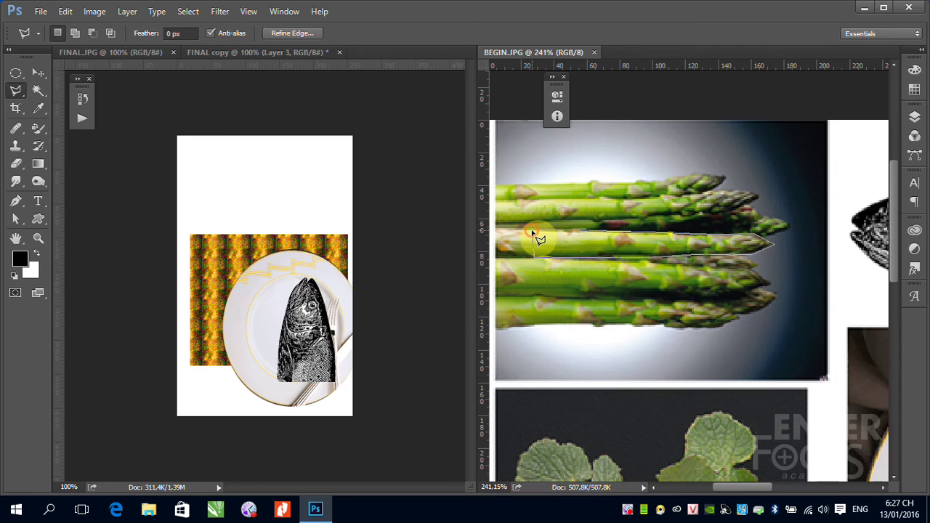
pyautogui.click(534, 234)
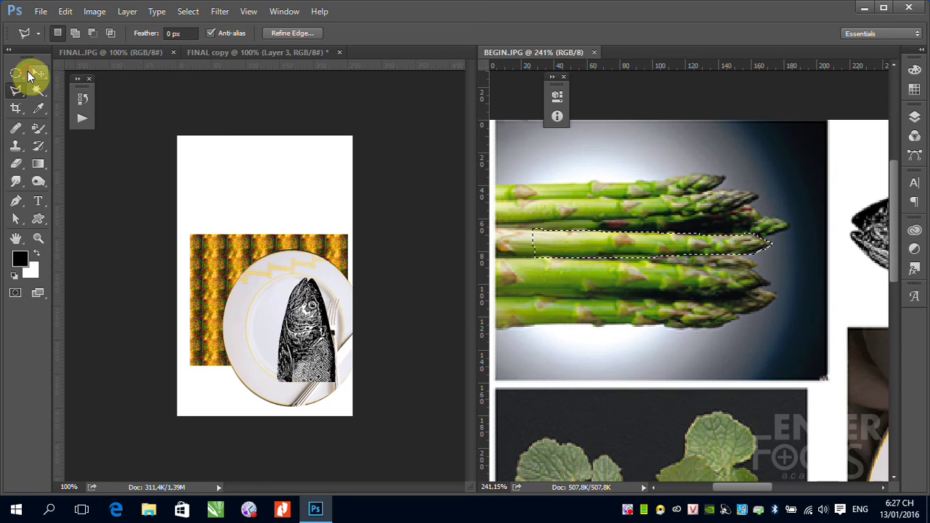
pyautogui.click(38, 73)
pyautogui.moveTo(587, 246)
pyautogui.mouseDown()
pyautogui.moveTo(224, 264)
pyautogui.moveTo(269, 286)
pyautogui.mouseUp()
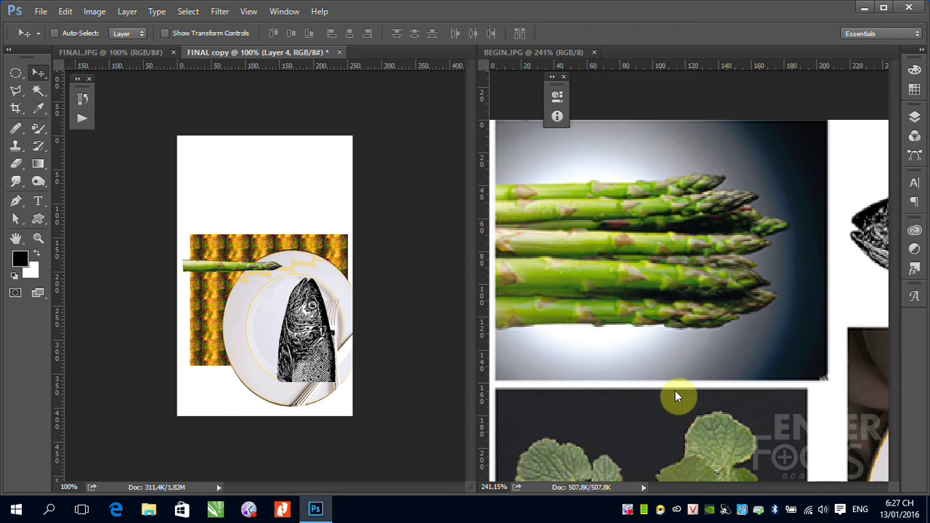
# - Bring the radish into view and circle its left leaf with the Elliptical Marquee
pyautogui.moveTo(700, 428); pyautogui.dragTo(685, 210)
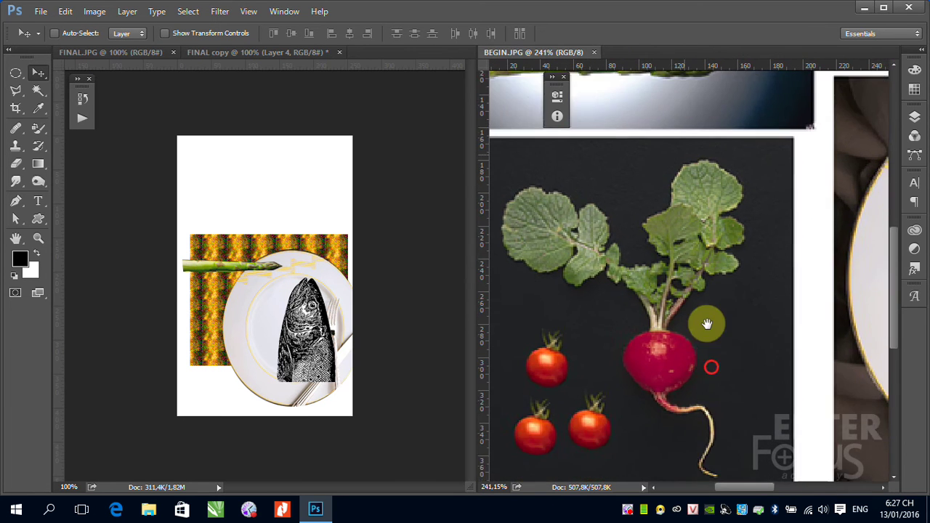
pyautogui.moveTo(707, 324); pyautogui.dragTo(734, 331)
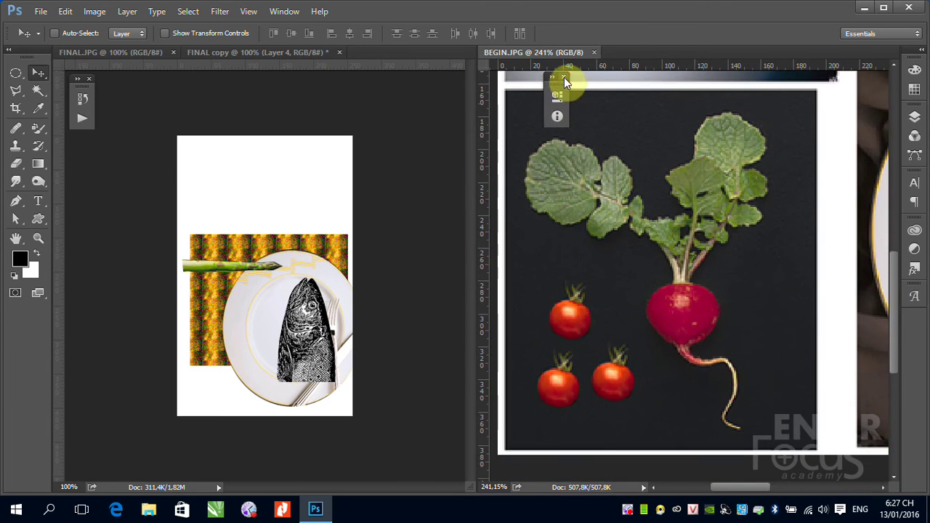
pyautogui.click(564, 77)
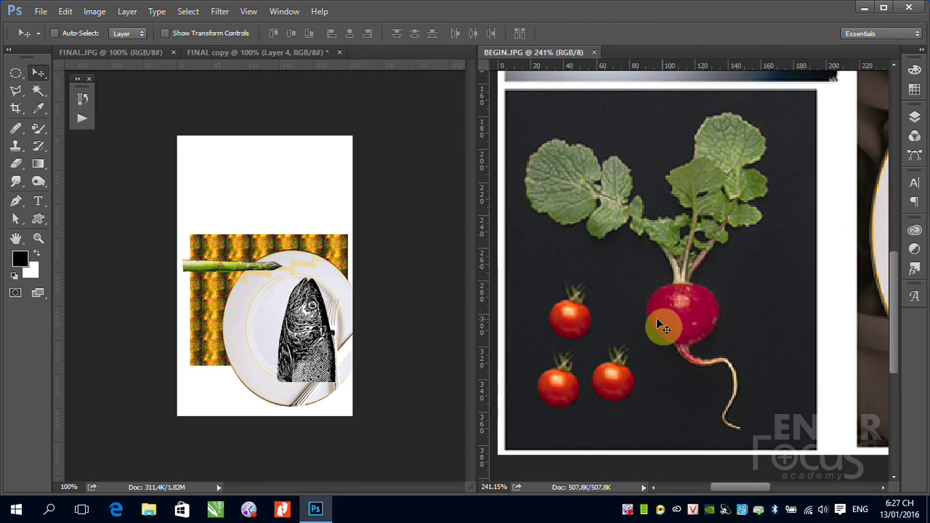
pyautogui.click(16, 74)
pyautogui.moveTo(517, 131); pyautogui.dragTo(644, 251)
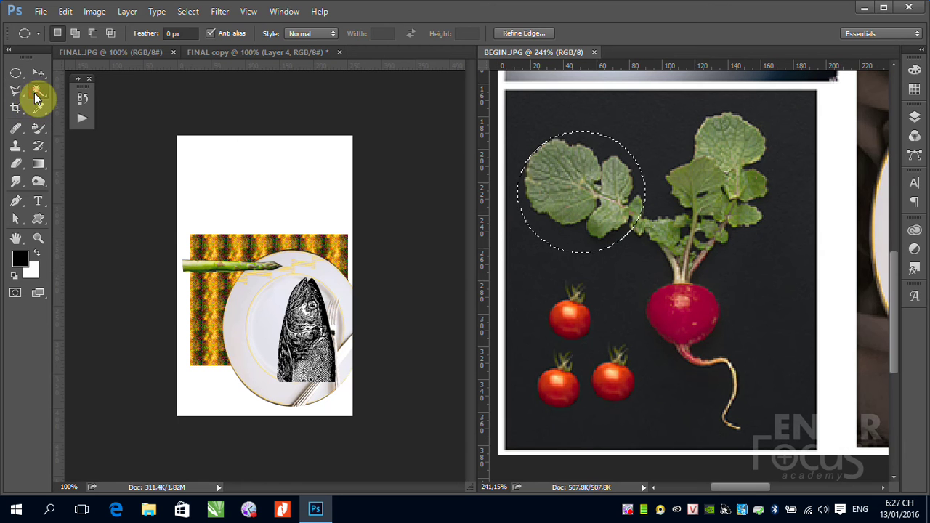
pyautogui.moveTo(38, 90); pyautogui.dragTo(95, 91)
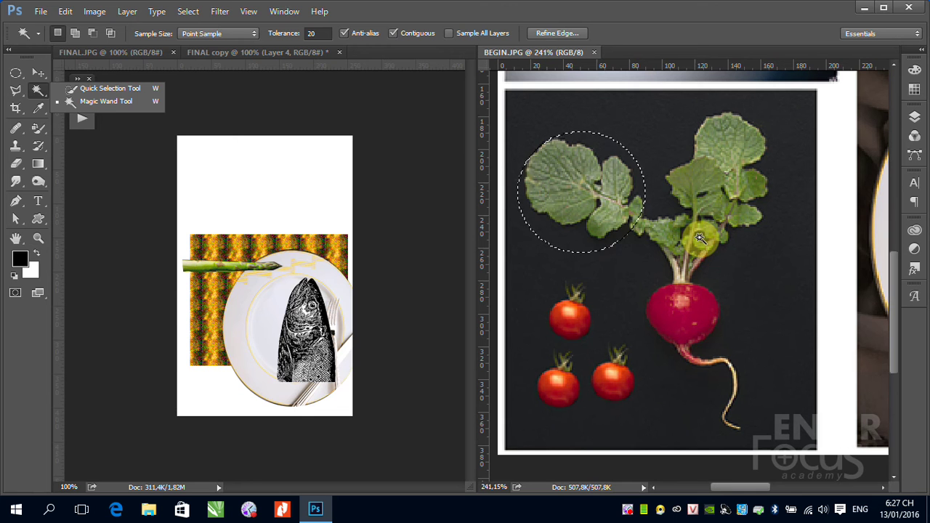
# - Redraw the left-leaf ellipse and add the right leaves and root to the selection
pyautogui.click(16, 73)
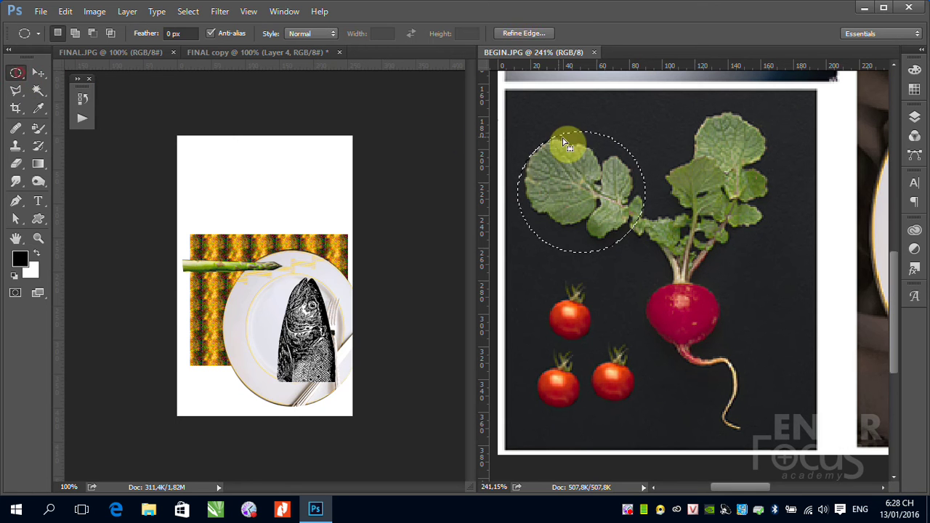
pyautogui.moveTo(512, 120); pyautogui.dragTo(648, 251)
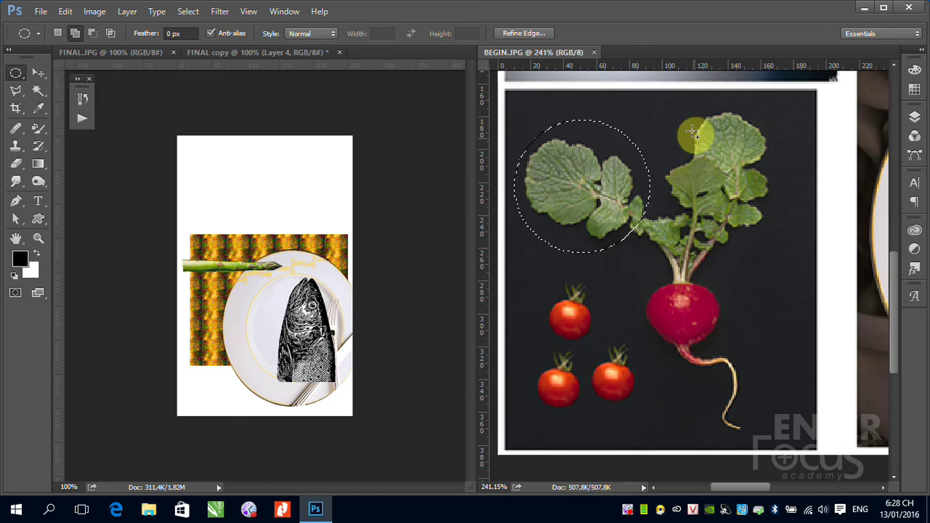
pyautogui.moveTo(654, 104); pyautogui.dragTo(791, 253)
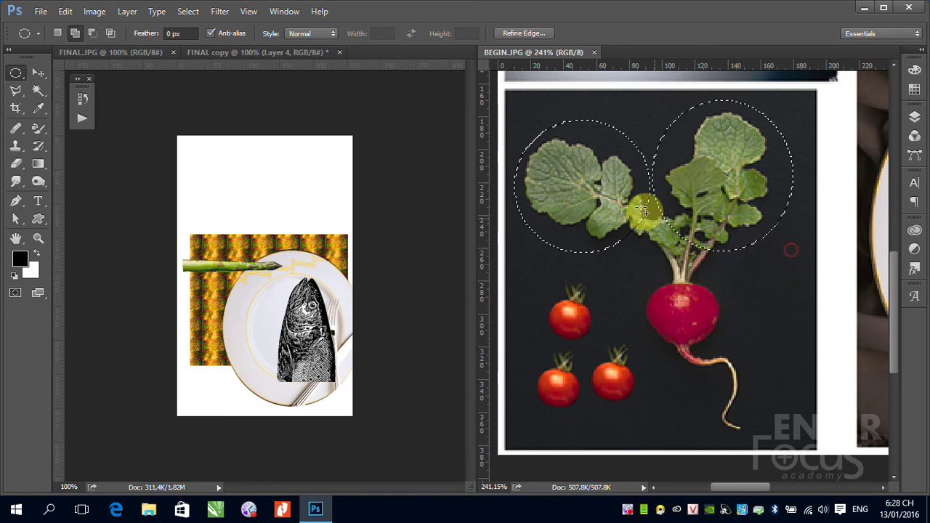
pyautogui.moveTo(664, 243)
pyautogui.mouseDown()
pyautogui.moveTo(711, 292)
pyautogui.moveTo(631, 276)
pyautogui.moveTo(731, 356)
pyautogui.mouseUp()
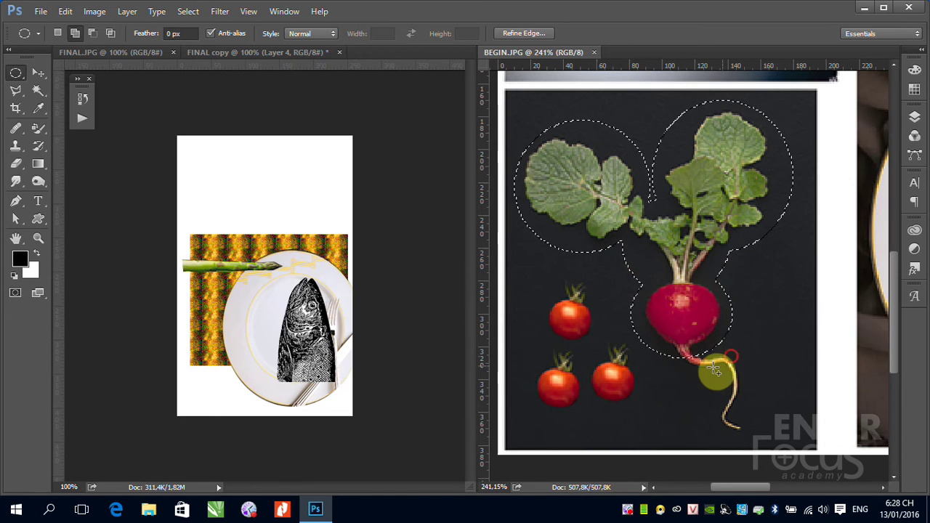
pyautogui.moveTo(674, 340); pyautogui.dragTo(758, 438)
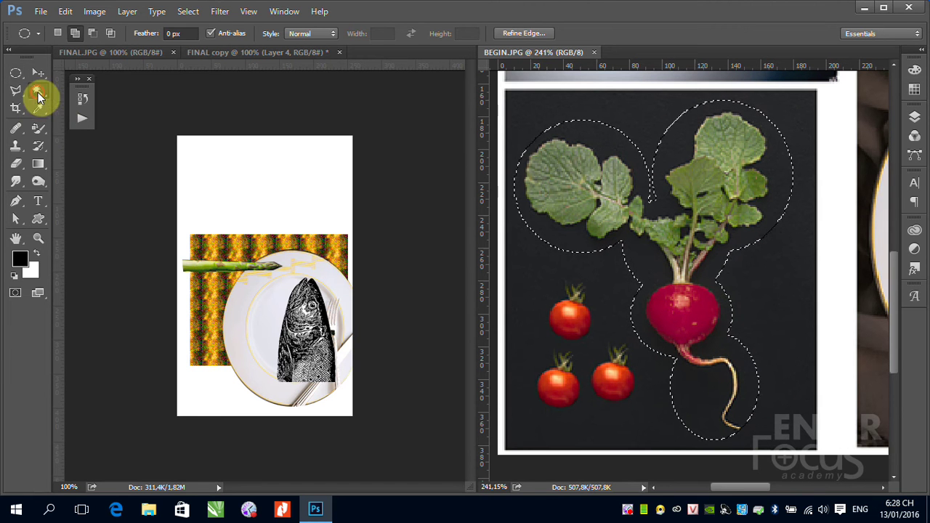
# - Use the Magic Wand with Contiguous off to subtract the dark background from the radish selection
pyautogui.click(38, 90)
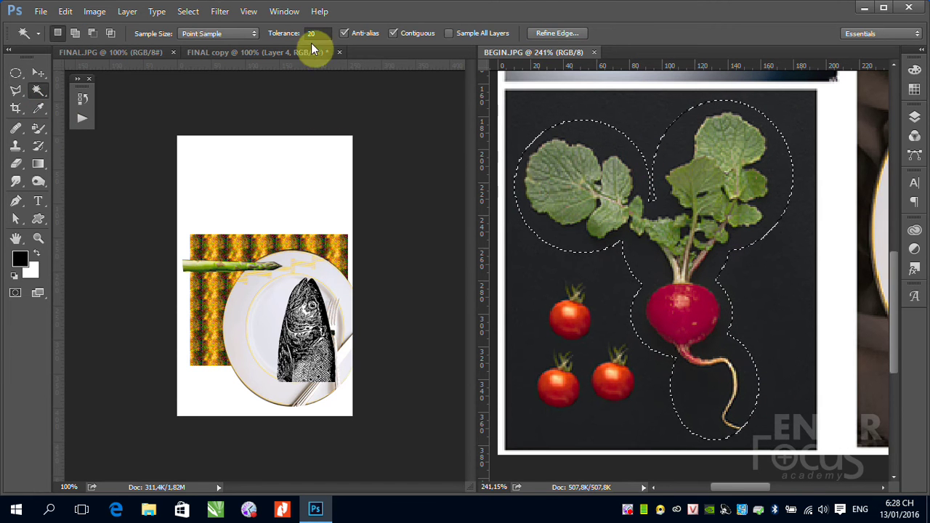
pyautogui.click(392, 34)
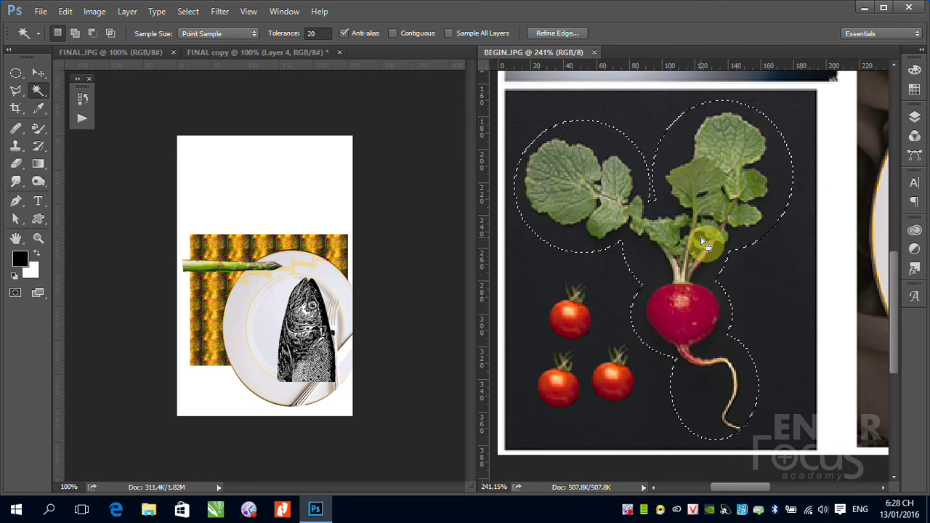
pyautogui.press('alt')
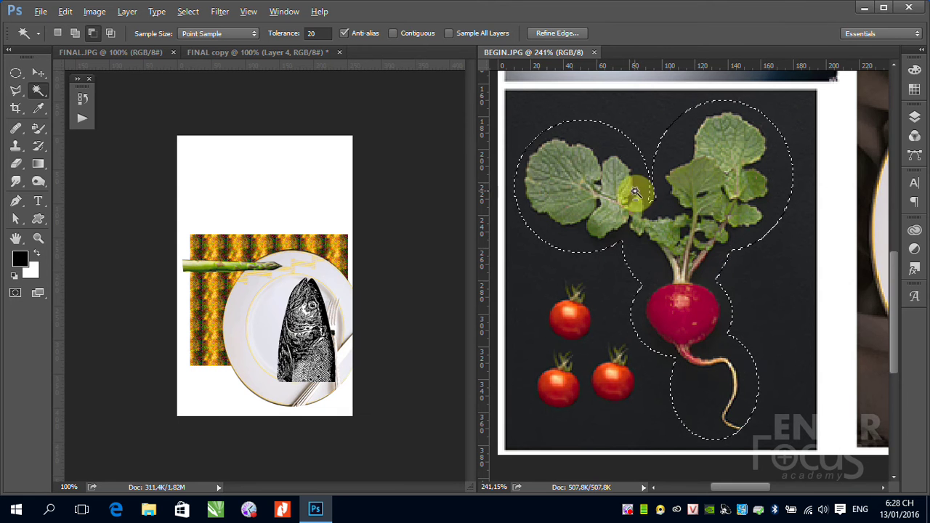
pyautogui.keyDown('alt'); pyautogui.click(678, 142); pyautogui.keyUp('alt')
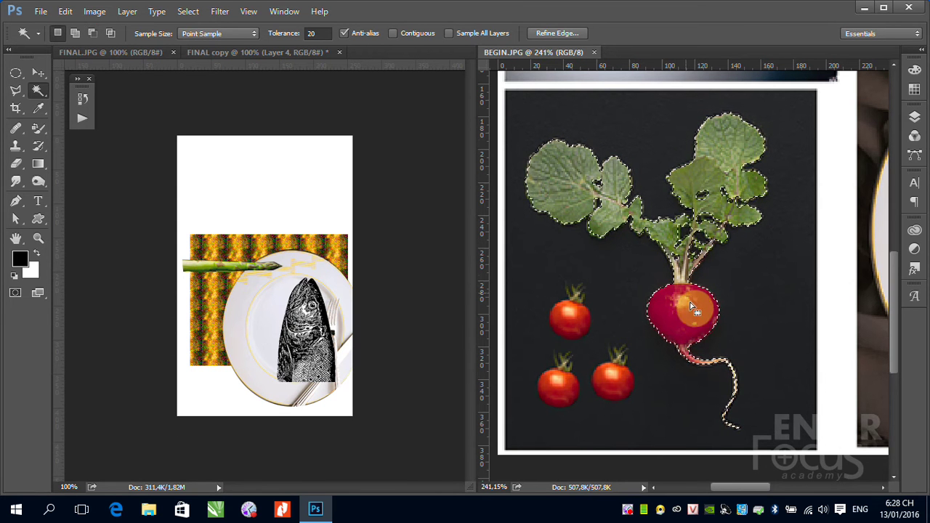
# - Copy the radish into FINAL copy above the plate, then loosely circle the upper-left tomato
pyautogui.click(38, 73)
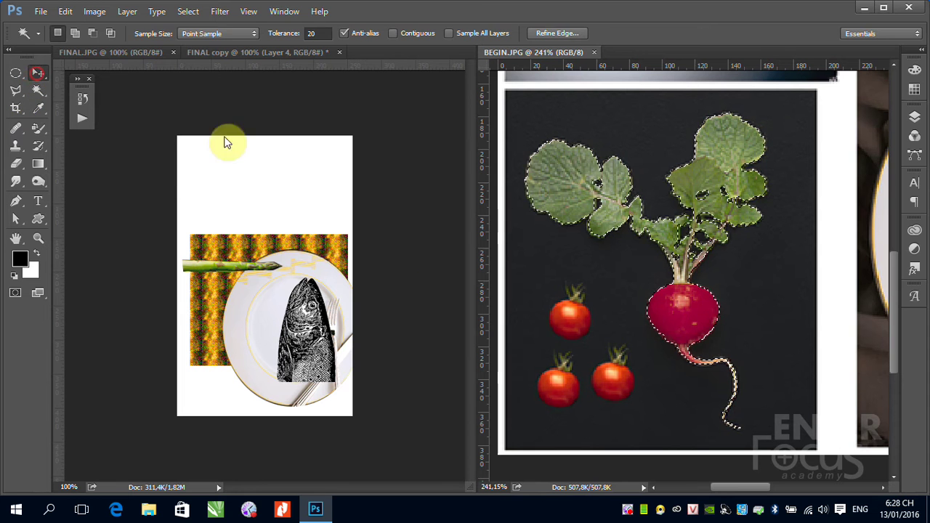
pyautogui.moveTo(659, 315)
pyautogui.mouseDown()
pyautogui.moveTo(290, 248)
pyautogui.moveTo(300, 249)
pyautogui.mouseUp()
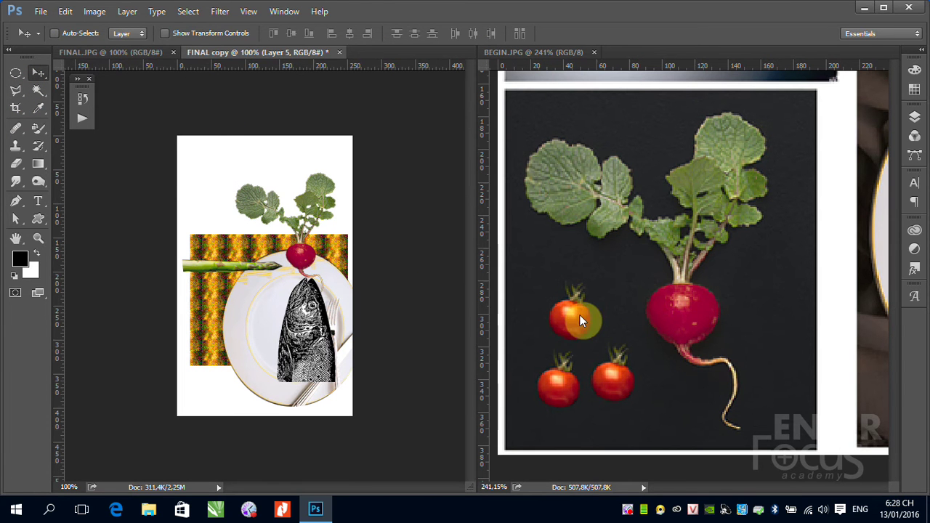
pyautogui.click(15, 72)
pyautogui.moveTo(520, 260); pyautogui.dragTo(610, 346)
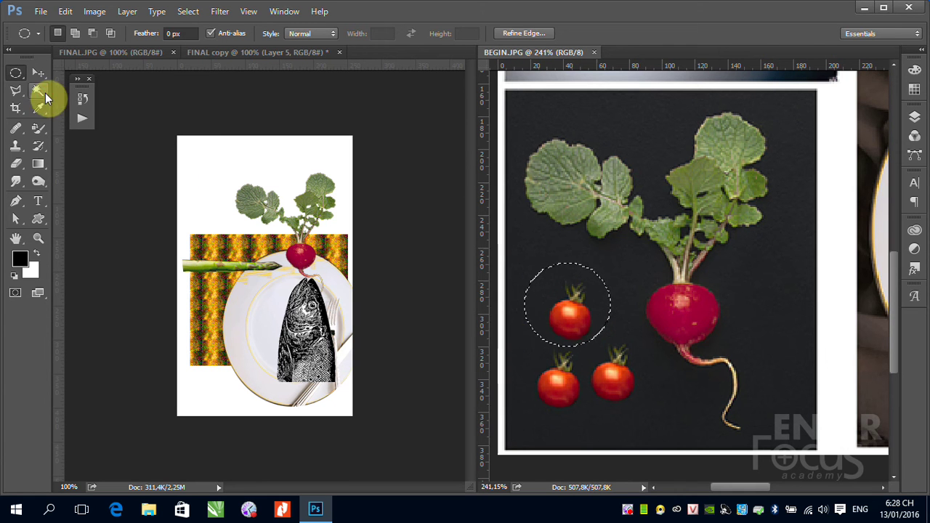
# - Subtract the tomato's dark background with the Magic Wand at Tolerance 10
pyautogui.click(38, 90)
pyautogui.click(585, 312)
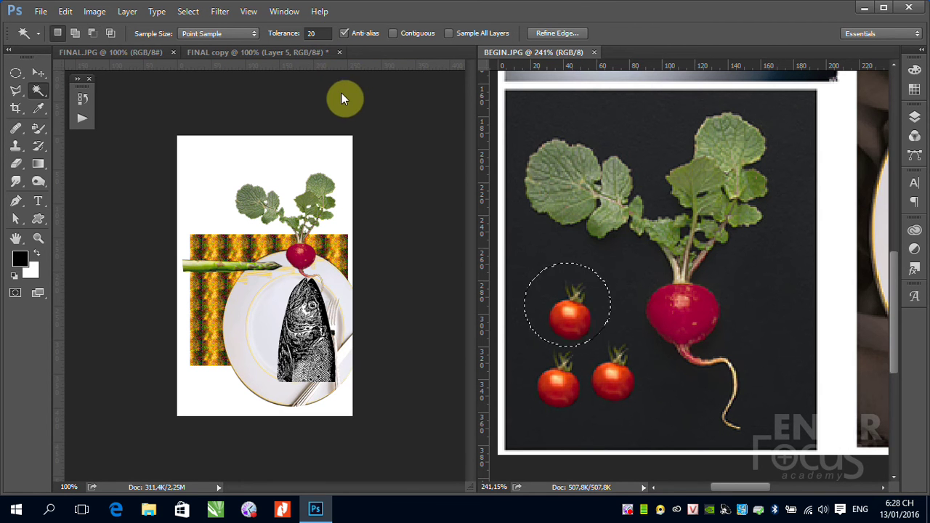
pyautogui.click(312, 33)
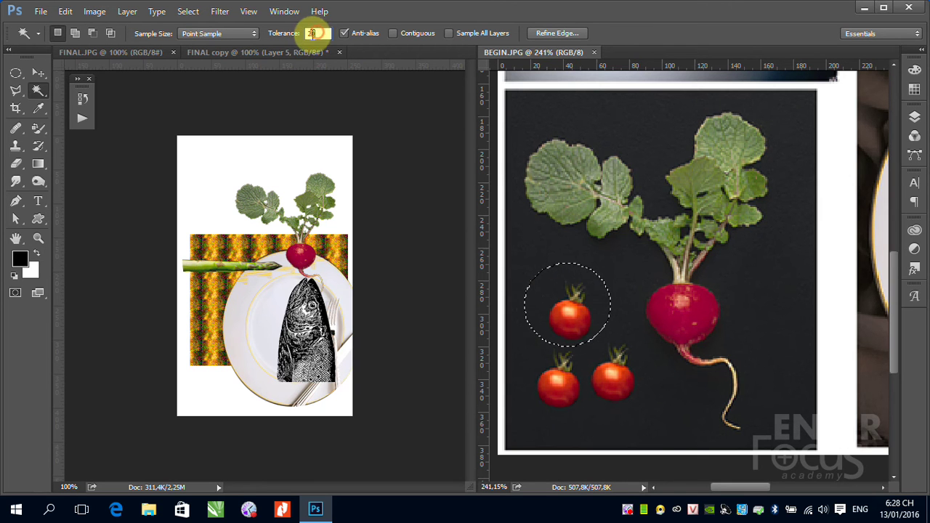
pyautogui.write('10')
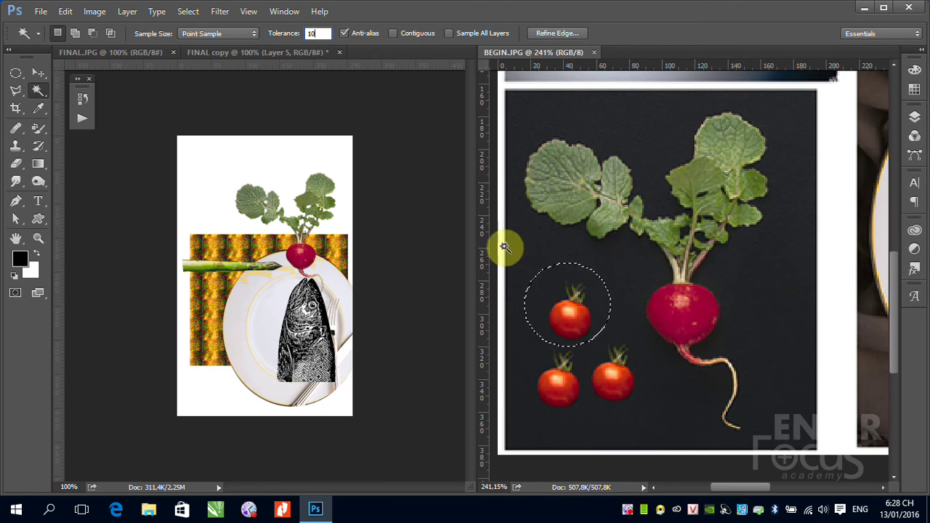
pyautogui.keyDown('alt'); pyautogui.click(600, 314); pyautogui.keyUp('alt')
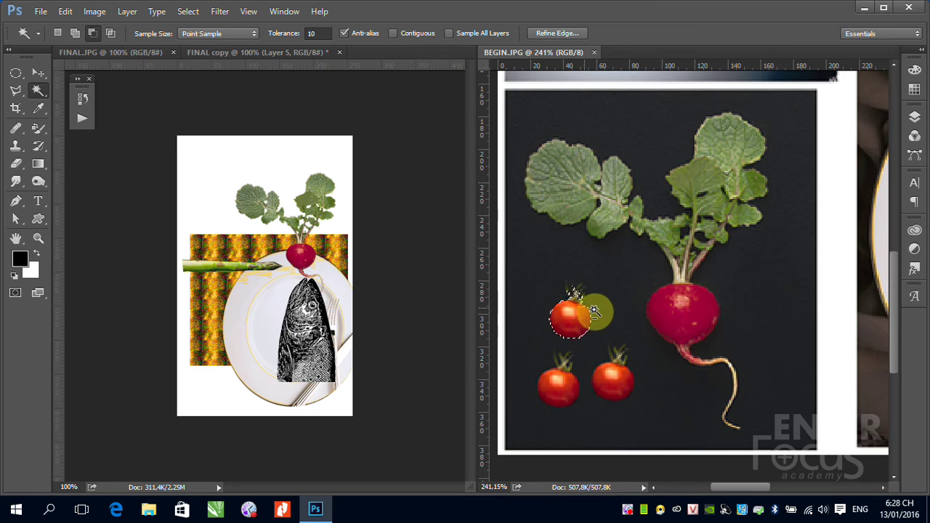
# - Select the lower tomato, trimming its background with the Magic Wand at Tolerance 5
pyautogui.click(22, 74)
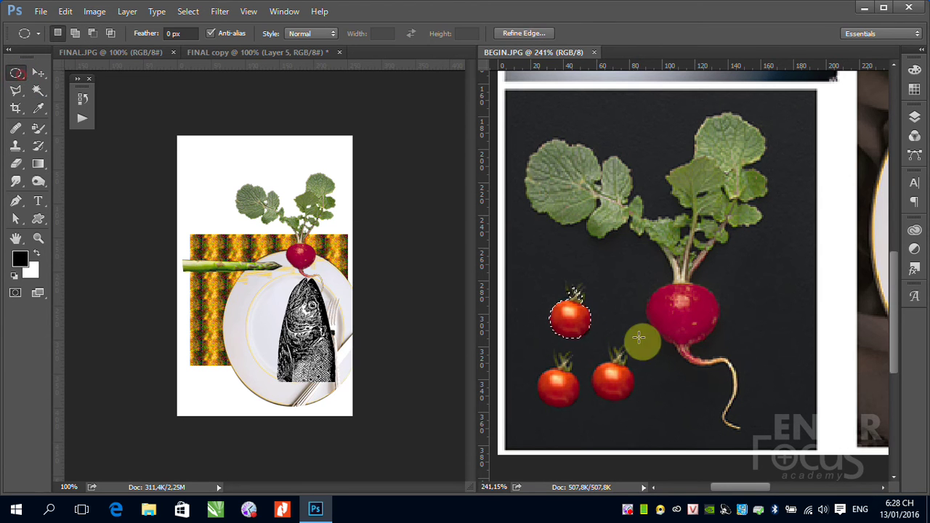
pyautogui.moveTo(582, 327); pyautogui.dragTo(647, 406)
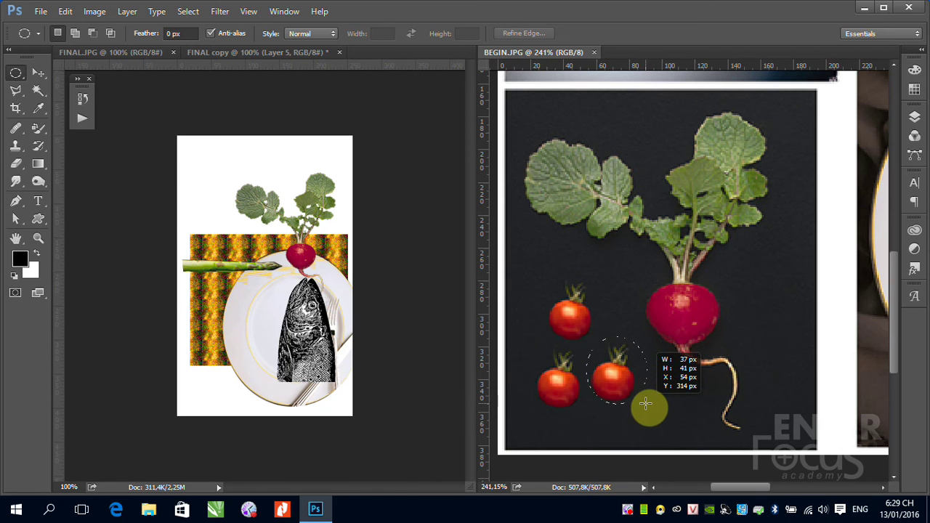
pyautogui.moveTo(646, 406); pyautogui.dragTo(651, 393)
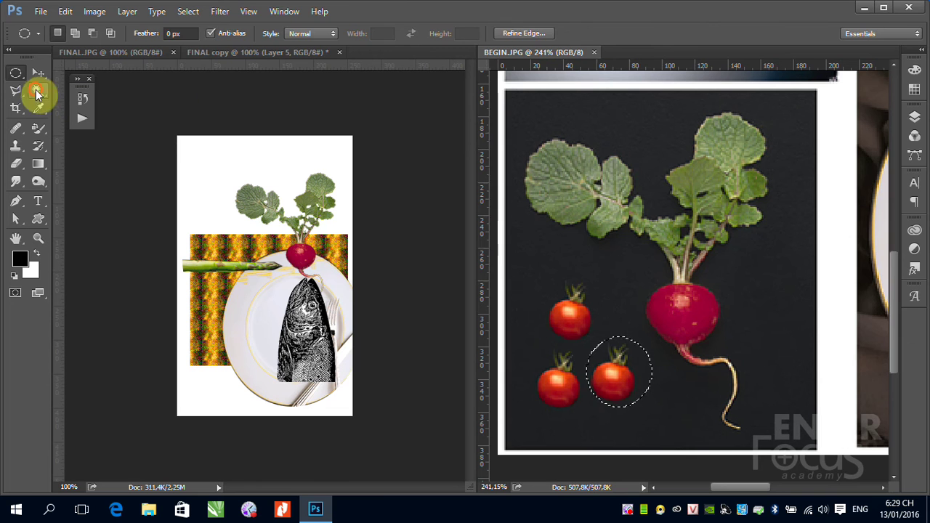
pyautogui.click(38, 90)
pyautogui.click(273, 33)
pyautogui.write('5')
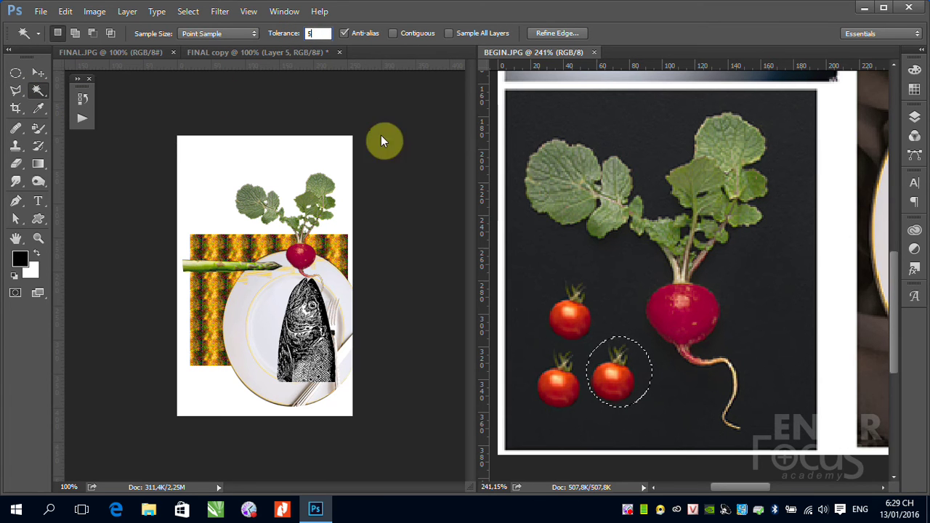
pyautogui.keyDown('alt'); pyautogui.click(640, 365); pyautogui.keyUp('alt')
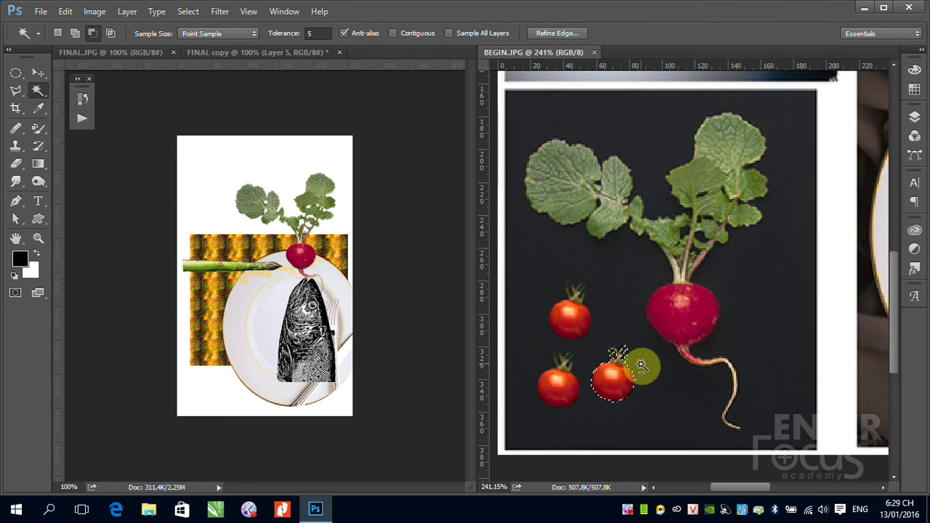
# - Copy the tomato to the plate's left in FINAL copy and dock the collage beside FINAL.JPG
pyautogui.click(38, 73)
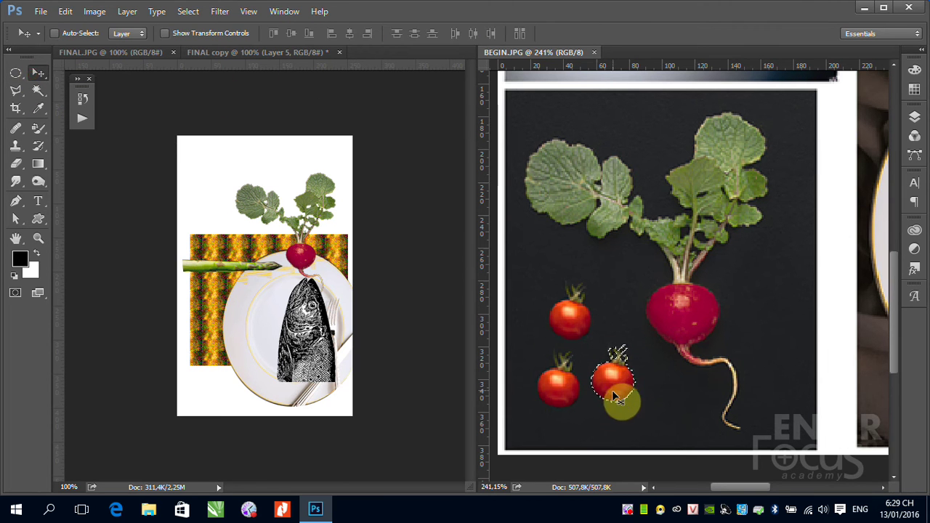
pyautogui.moveTo(614, 378); pyautogui.dragTo(236, 327)
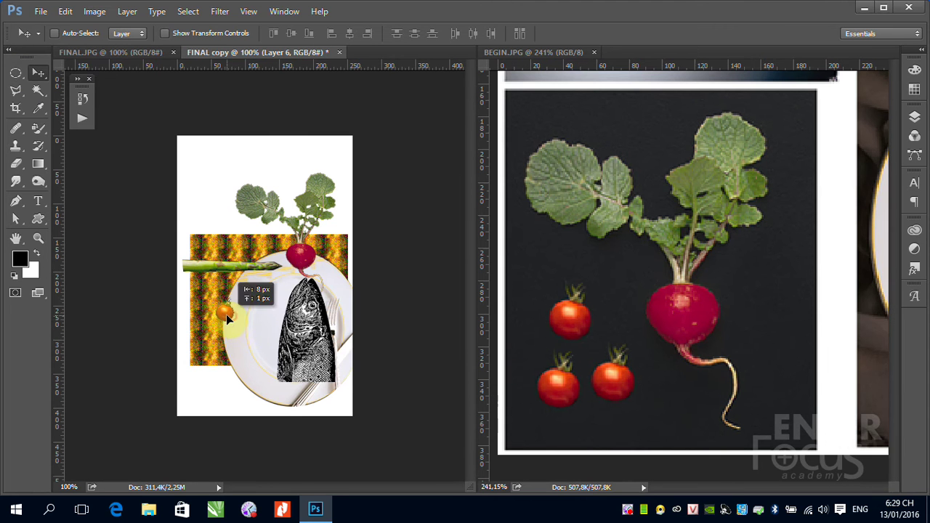
pyautogui.moveTo(215, 303); pyautogui.dragTo(245, 331)
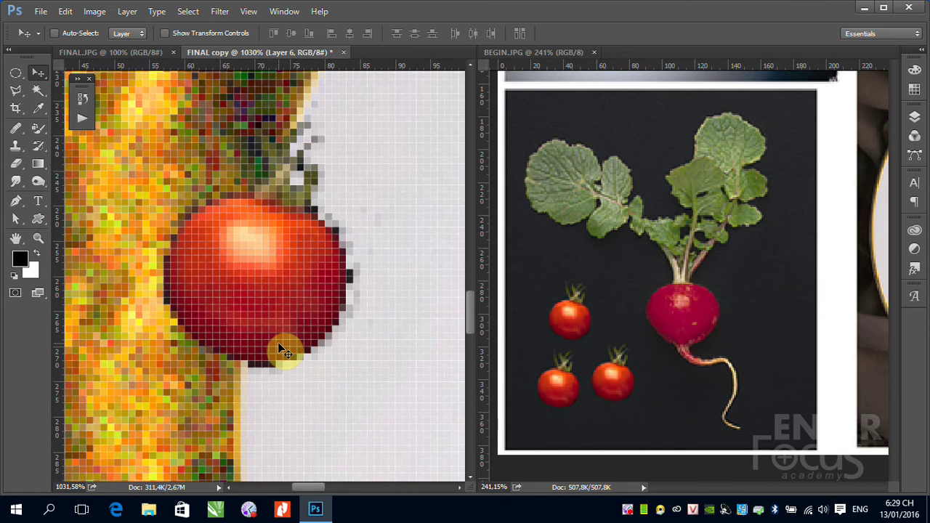
pyautogui.hotkey('ctrl', '-')
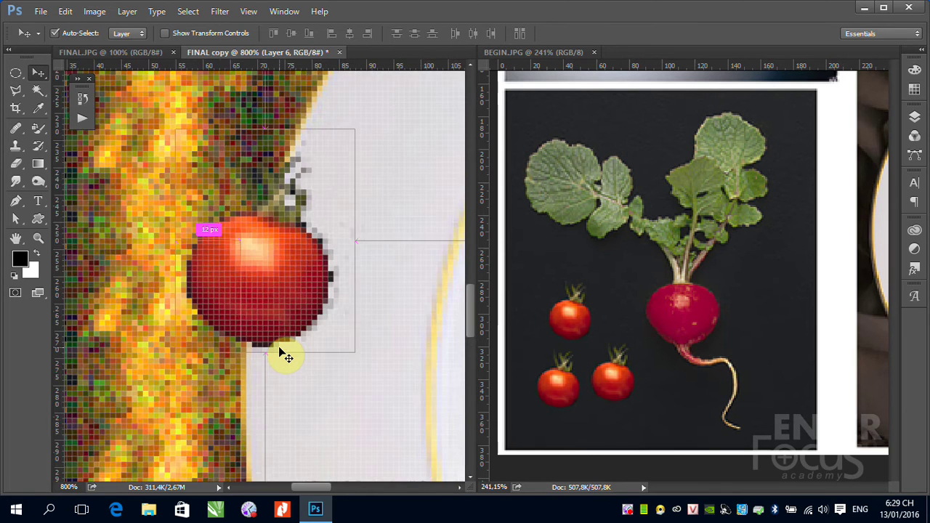
pyautogui.hotkey('ctrl', '-')
pyautogui.hotkey('ctrl', '-')
pyautogui.hotkey('ctrl', '-')
pyautogui.hotkey('ctrl', '-')
pyautogui.hotkey('ctrl', '-')
pyautogui.hotkey('ctrl', '-')
pyautogui.hotkey('ctrl', '-')
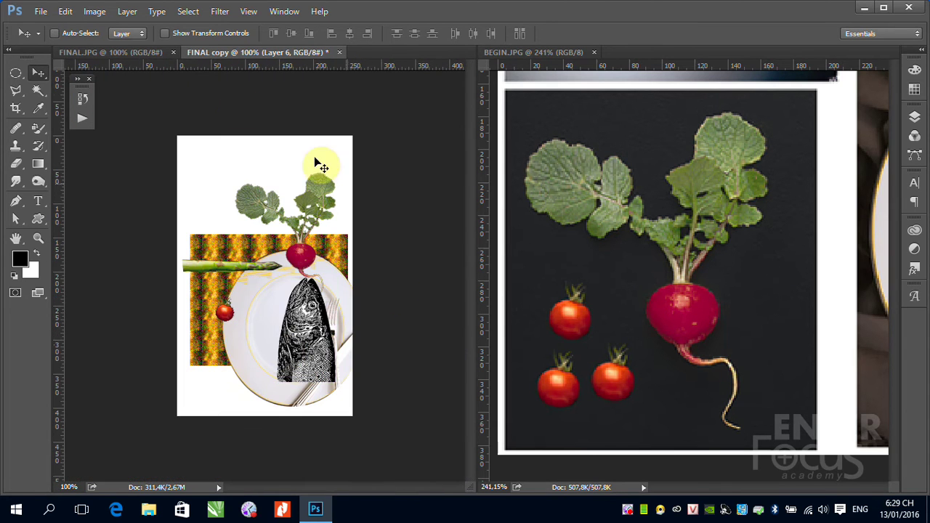
pyautogui.moveTo(258, 53); pyautogui.dragTo(648, 52)
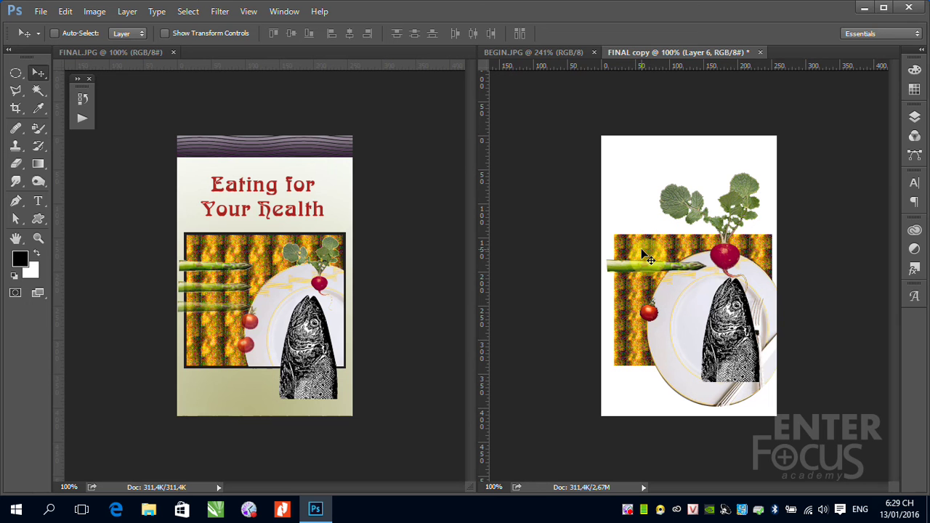
# - Show the Layers panel and enable Move tool Auto-Select in Layer mode
pyautogui.click(569, 260)
pyautogui.click(278, 252)
pyautogui.click(575, 248)
pyautogui.moveTo(747, 312); pyautogui.dragTo(740, 340)
pyautogui.moveTo(740, 340); pyautogui.dragTo(776, 311)
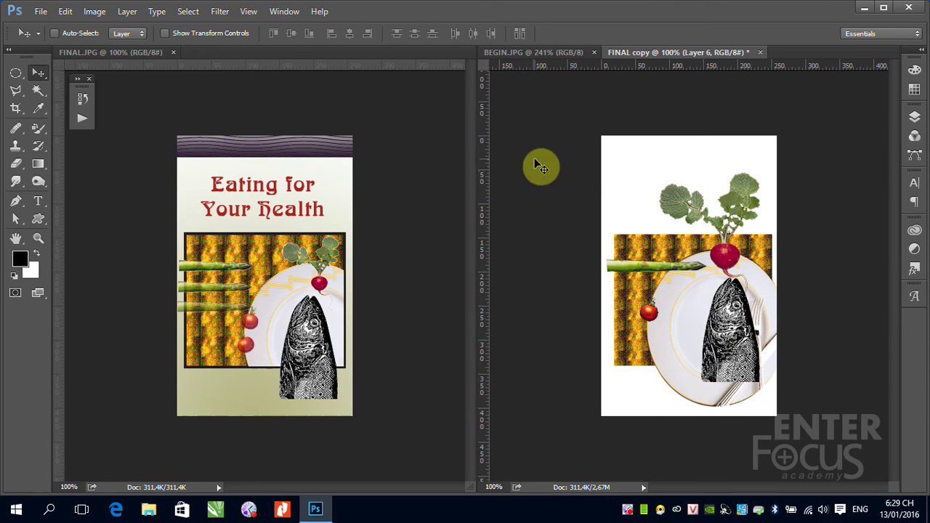
pyautogui.click(915, 124)
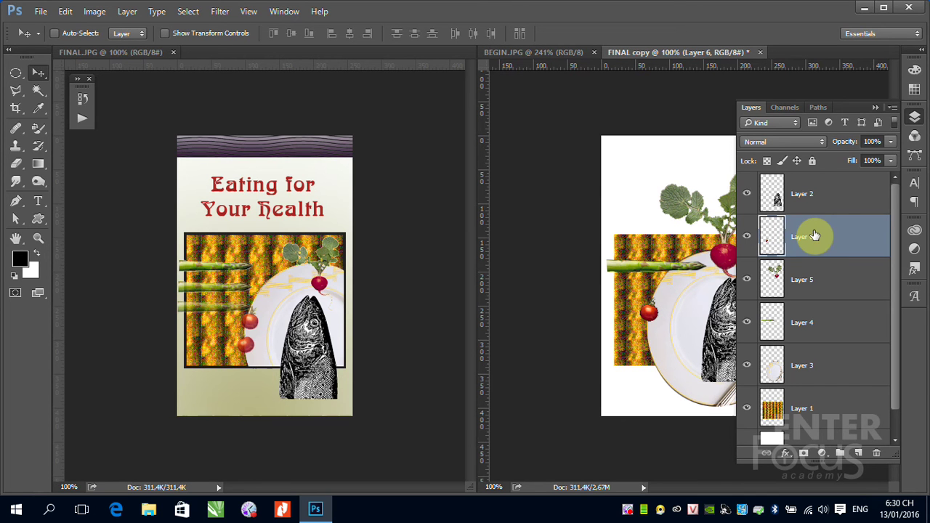
pyautogui.click(55, 36)
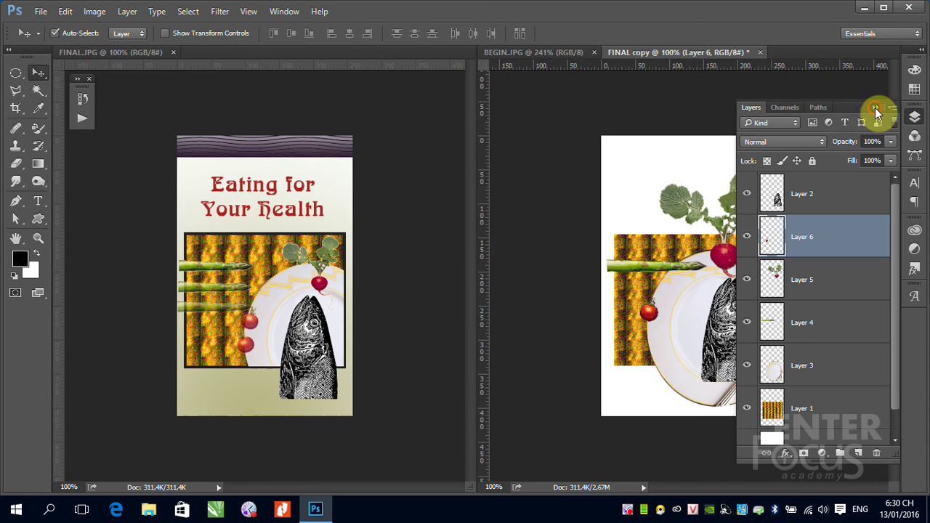
# - Pick the plate's Layer 3 and move it a few pixels right and down to the canvas bottom
pyautogui.click(875, 107)
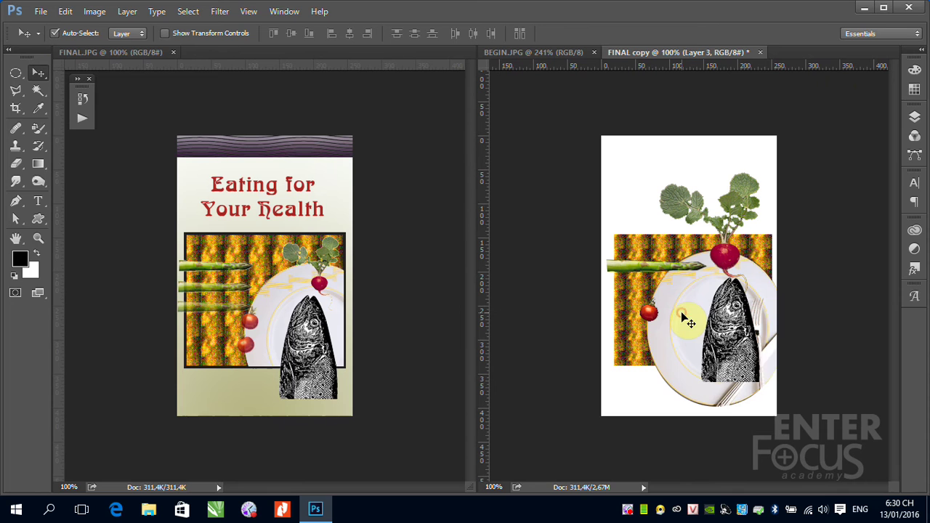
pyautogui.click(683, 309)
pyautogui.moveTo(683, 305); pyautogui.dragTo(685, 317)
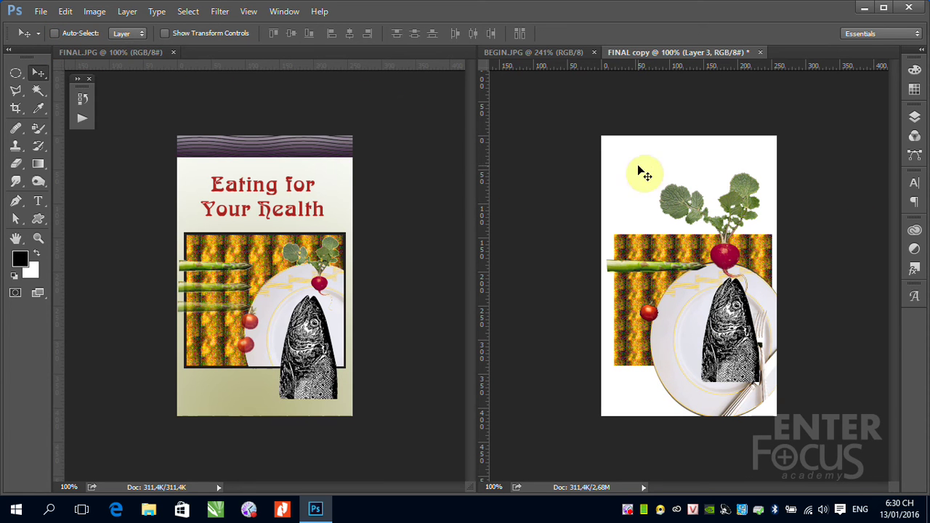
pyautogui.click(915, 122)
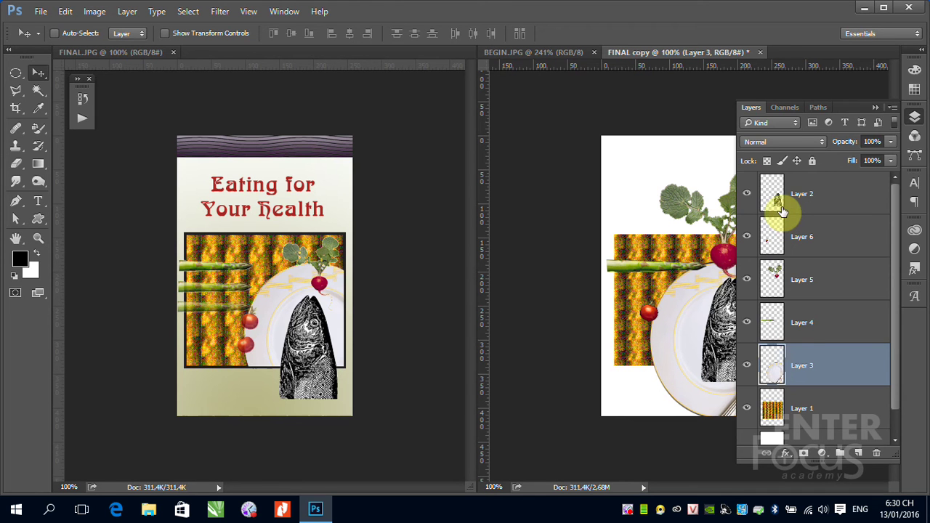
pyautogui.click(876, 109)
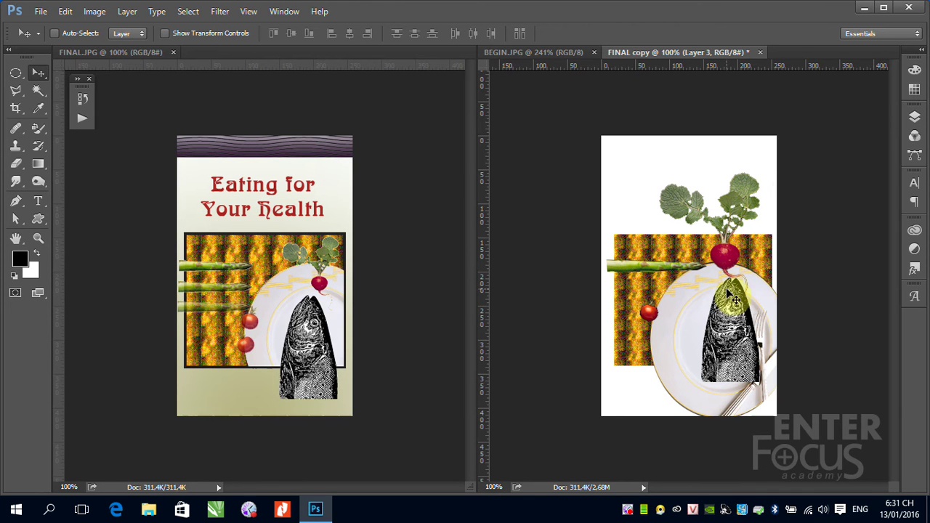
pyautogui.rightClick(682, 294)
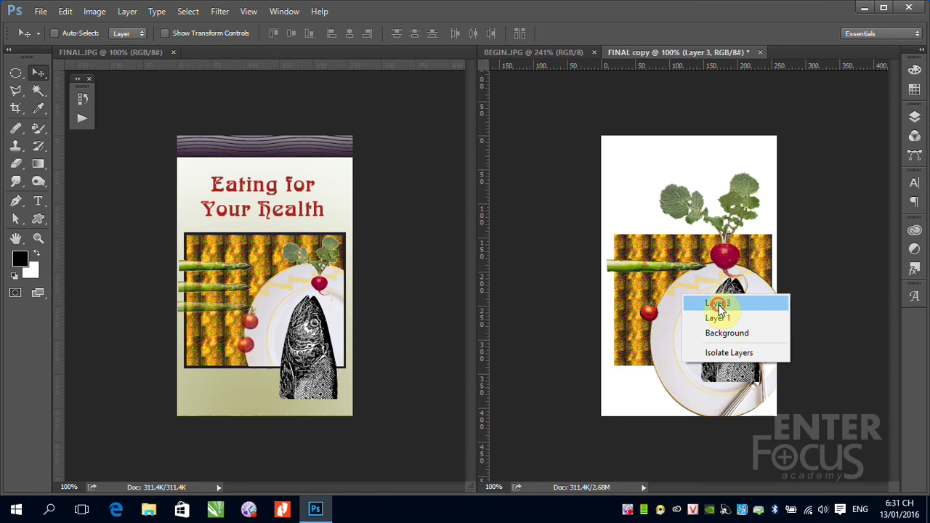
pyautogui.click(691, 300)
pyautogui.moveTo(690, 297); pyautogui.dragTo(695, 302)
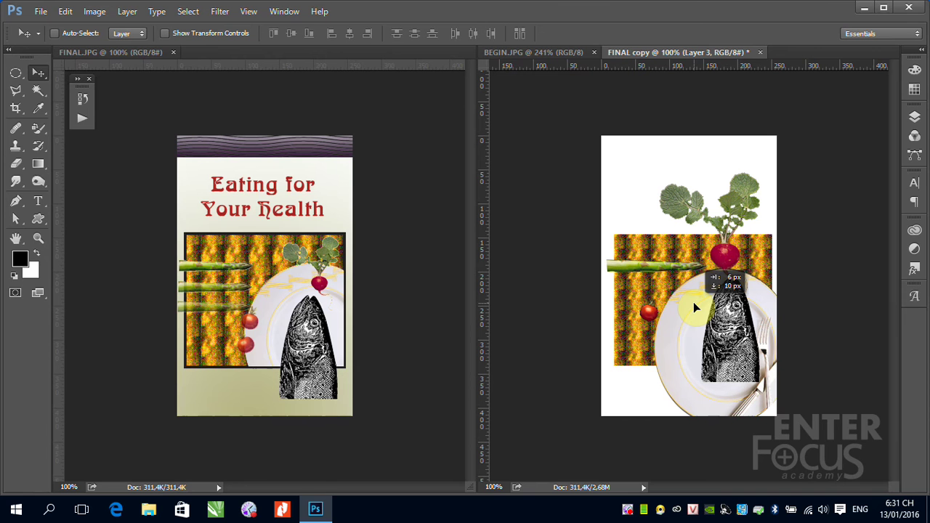
pyautogui.moveTo(693, 302); pyautogui.dragTo(689, 307)
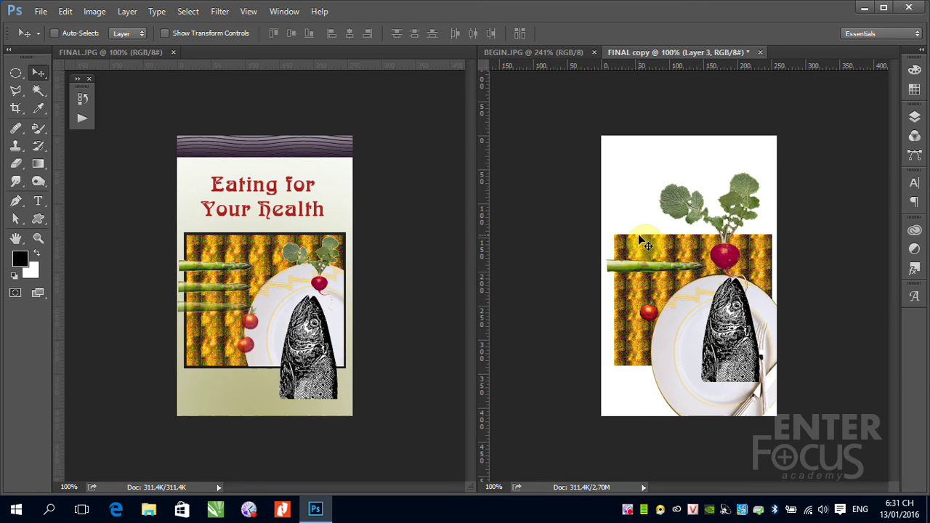
pyautogui.press('ctrl')
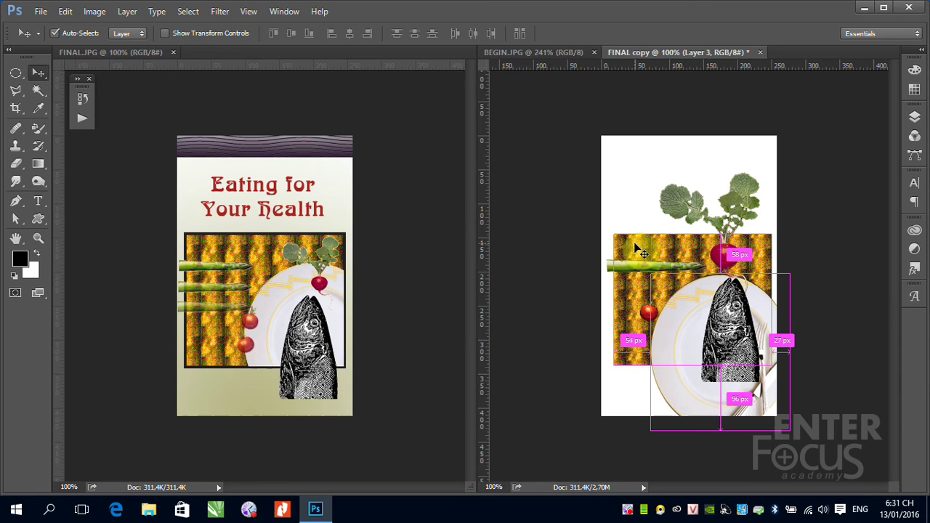
pyautogui.click(635, 246)
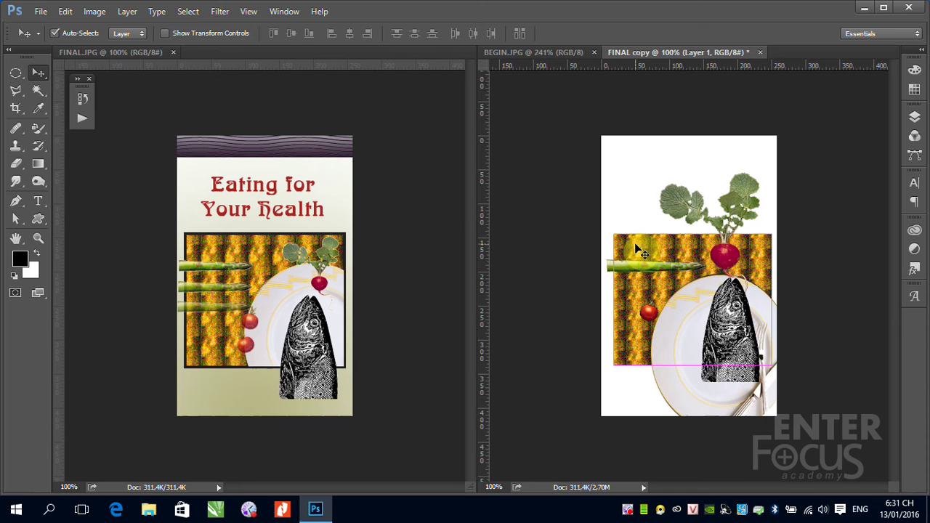
pyautogui.press('ctrl')
pyautogui.click(67, 35)
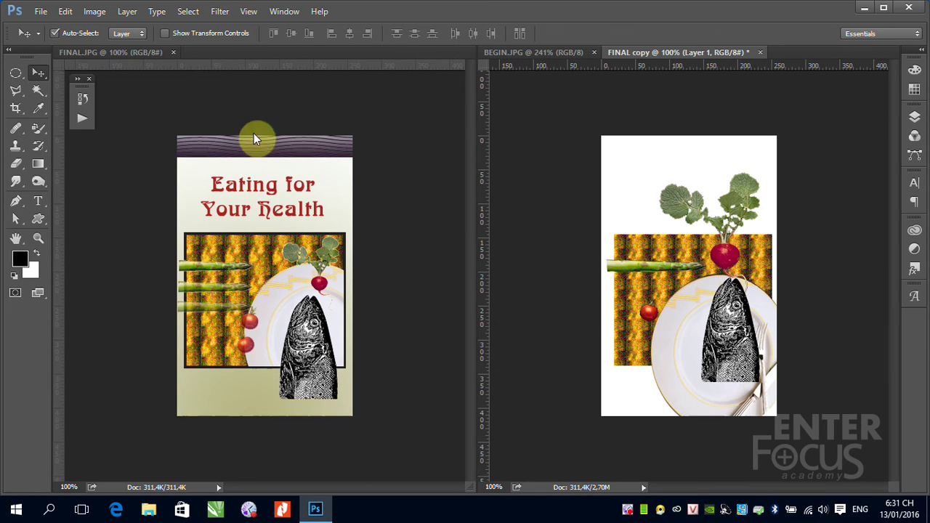
pyautogui.click(636, 251)
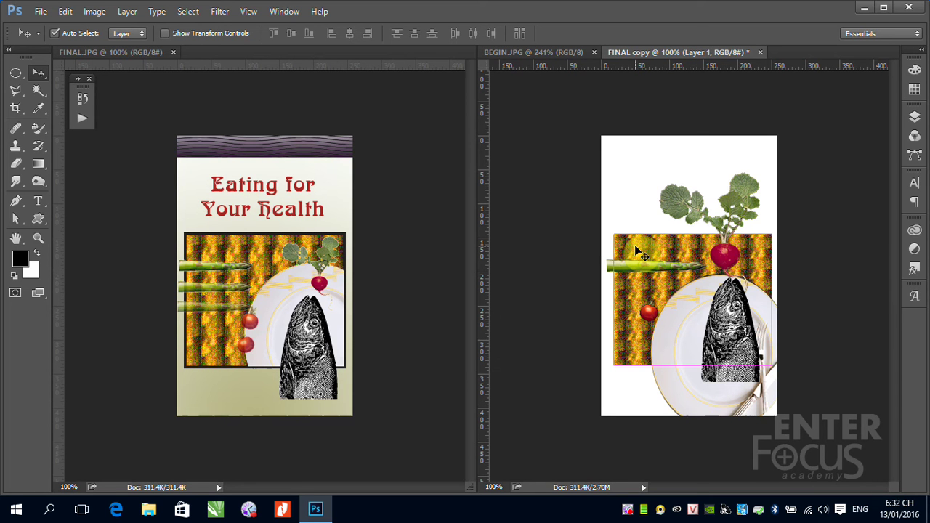
pyautogui.press('ctrl')
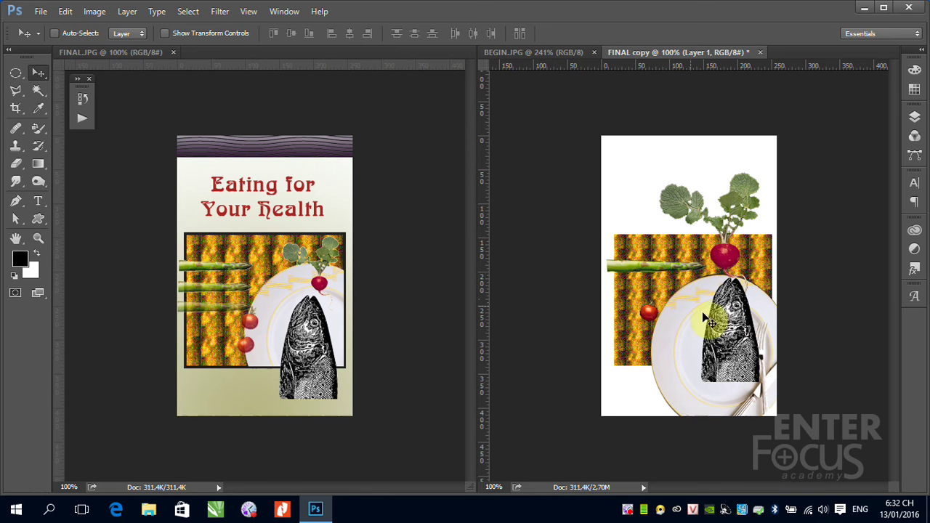
# - Lower the fish, lift the plate slightly, and drop the radish down over the plate
pyautogui.keyDown('ctrl'); pyautogui.click(728, 326); pyautogui.keyUp('ctrl')
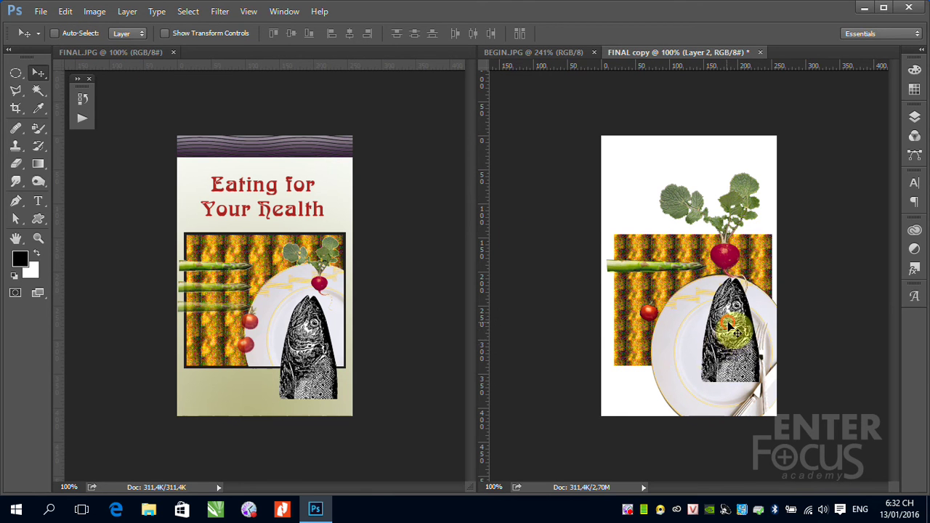
pyautogui.moveTo(729, 325); pyautogui.dragTo(724, 353)
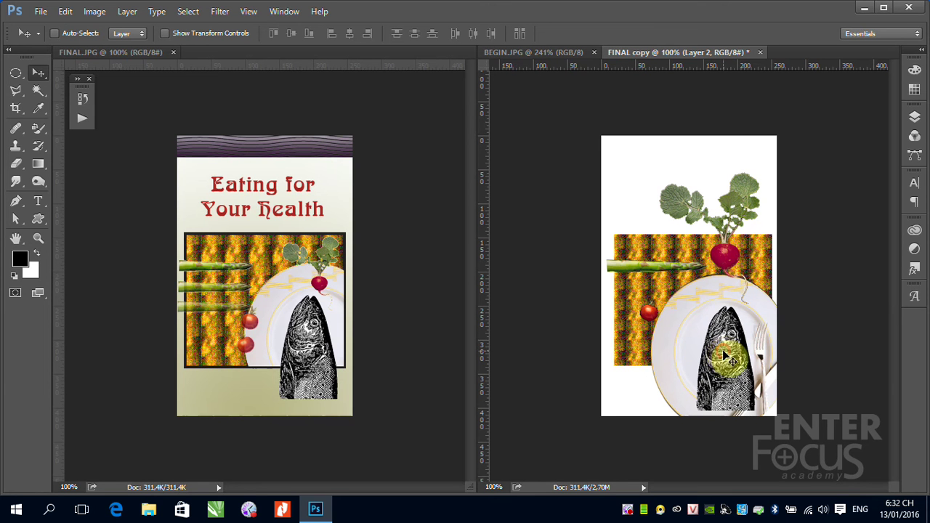
pyautogui.keyDown('ctrl'); pyautogui.click(710, 298); pyautogui.keyUp('ctrl')
pyautogui.moveTo(711, 298); pyautogui.dragTo(711, 290)
pyautogui.keyDown('ctrl'); pyautogui.click(726, 257); pyautogui.keyUp('ctrl')
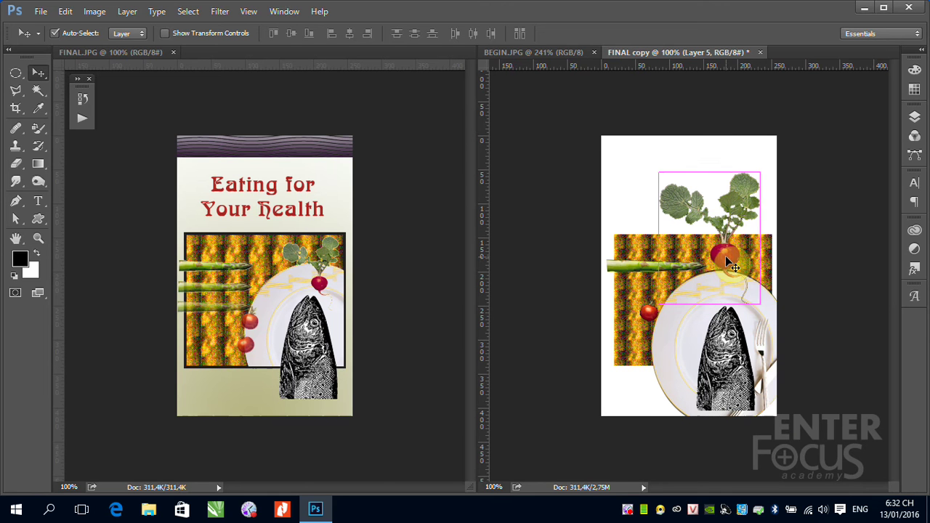
pyautogui.moveTo(726, 256); pyautogui.dragTo(732, 285)
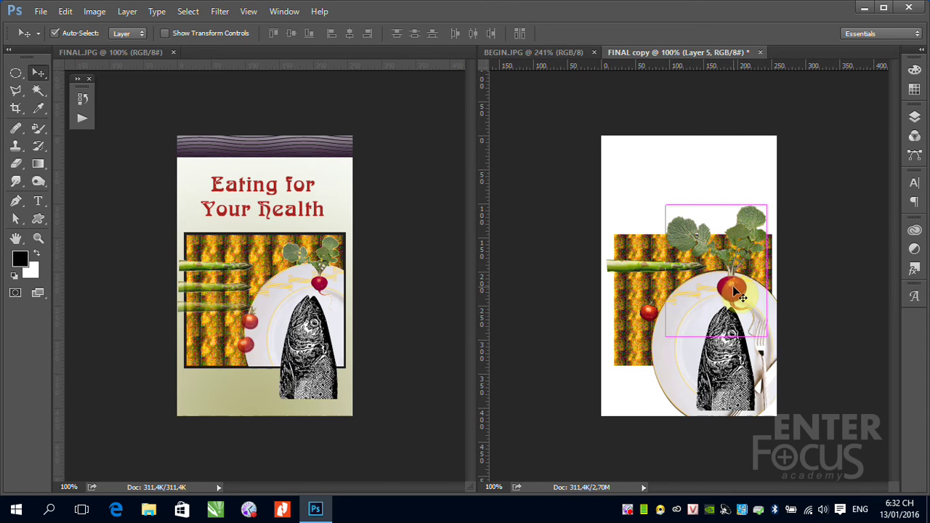
pyautogui.hotkey('ctrl', 't')
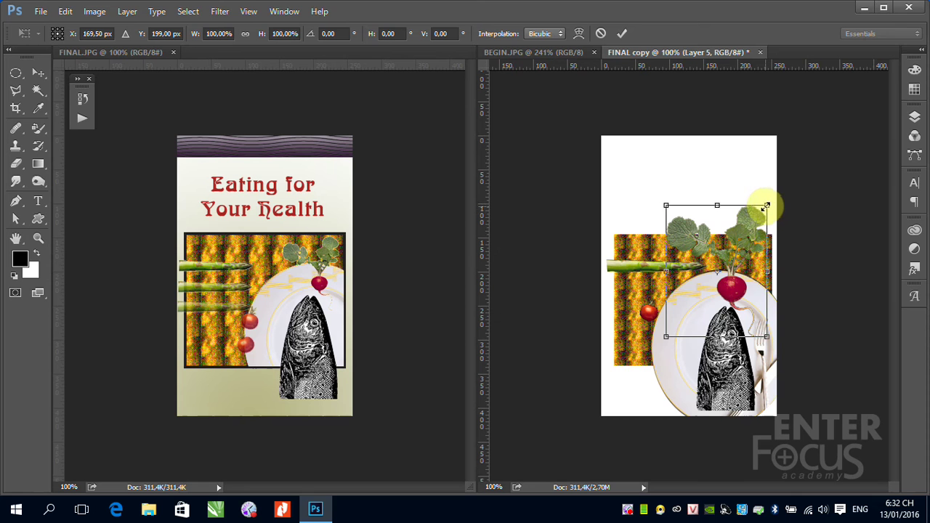
# - Scale the radish to about 52% and set it on the plate's upper rim
pyautogui.moveTo(766, 207); pyautogui.dragTo(753, 245)
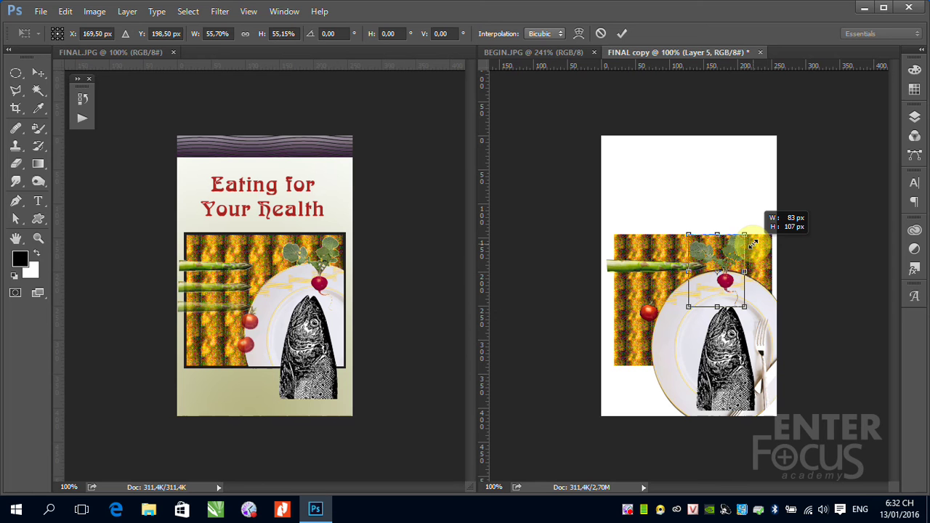
pyautogui.moveTo(752, 244); pyautogui.dragTo(744, 238)
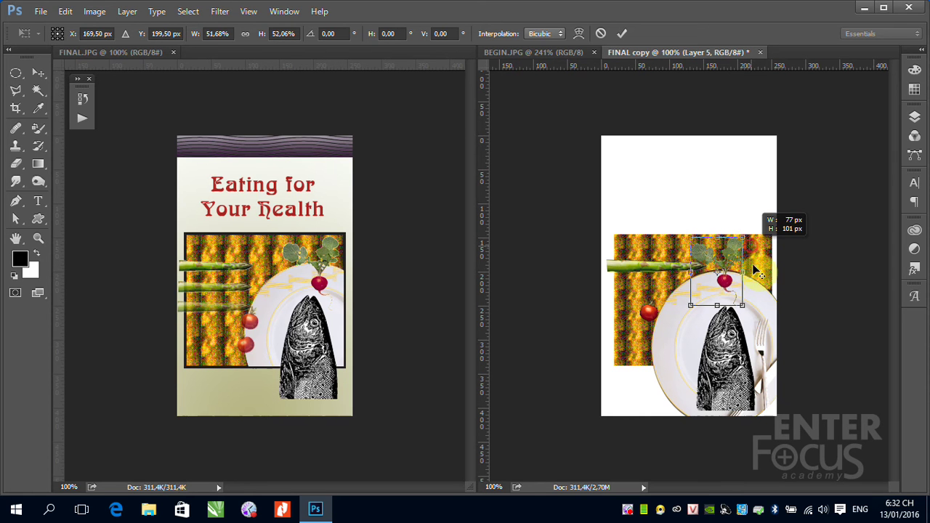
pyautogui.press('Return')
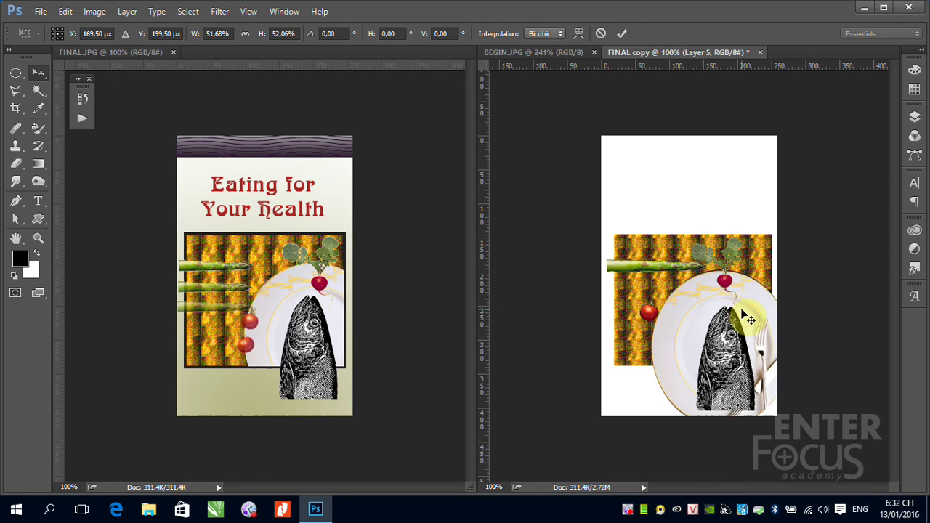
pyautogui.moveTo(726, 286); pyautogui.dragTo(733, 292)
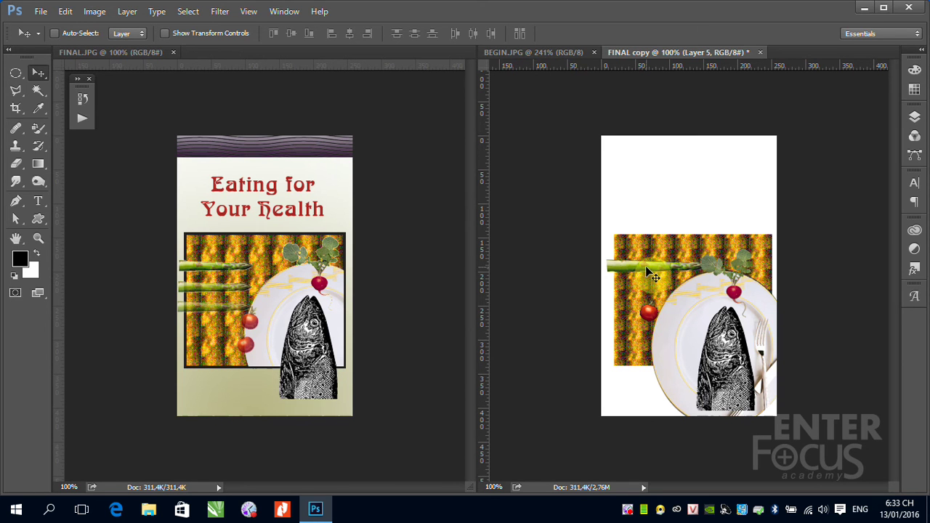
# - Shift the asparagus left and Alt-drag a copy beneath it down the left edge
pyautogui.moveTo(671, 266); pyautogui.dragTo(647, 268)
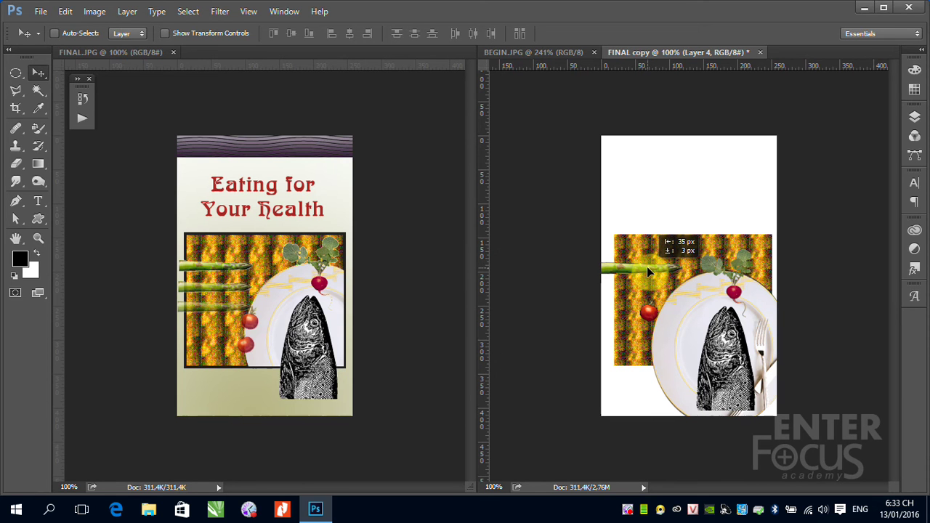
pyautogui.moveTo(647, 267); pyautogui.dragTo(645, 264)
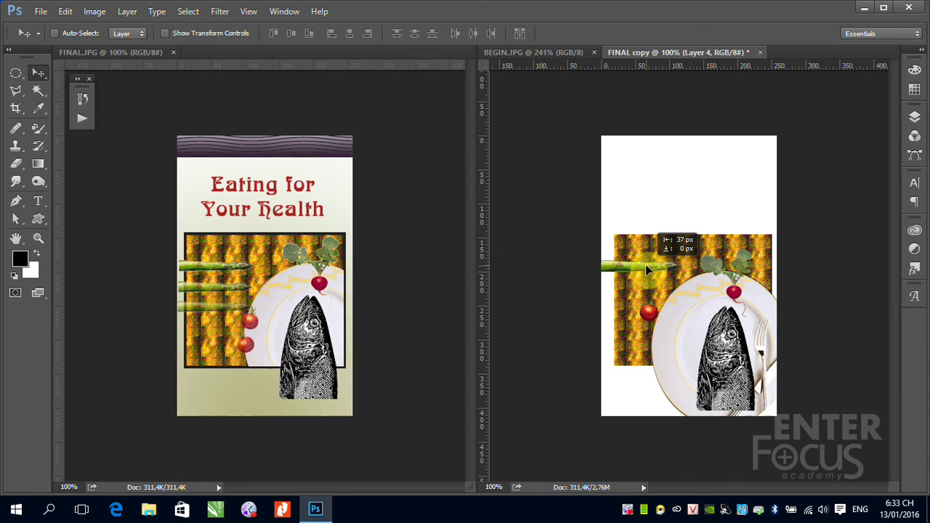
pyautogui.moveTo(645, 264); pyautogui.dragTo(622, 288)
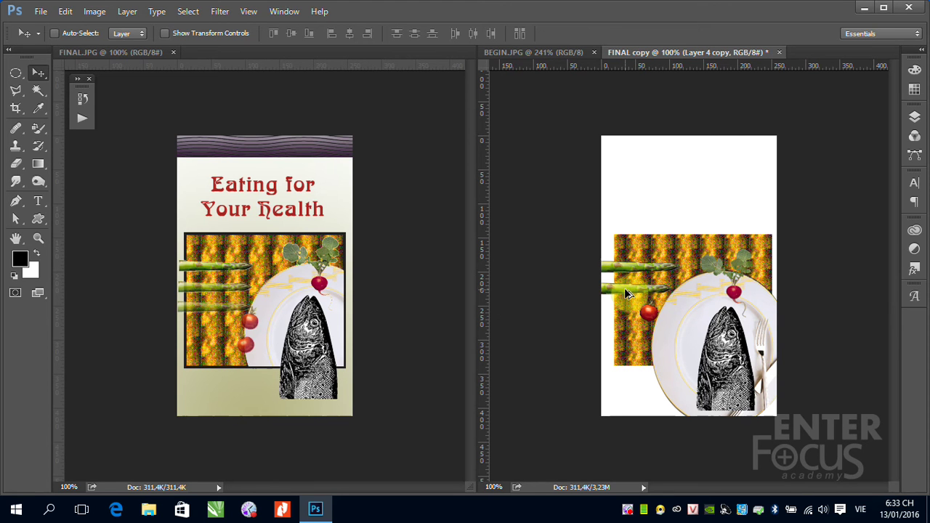
pyautogui.moveTo(624, 288); pyautogui.dragTo(611, 321)
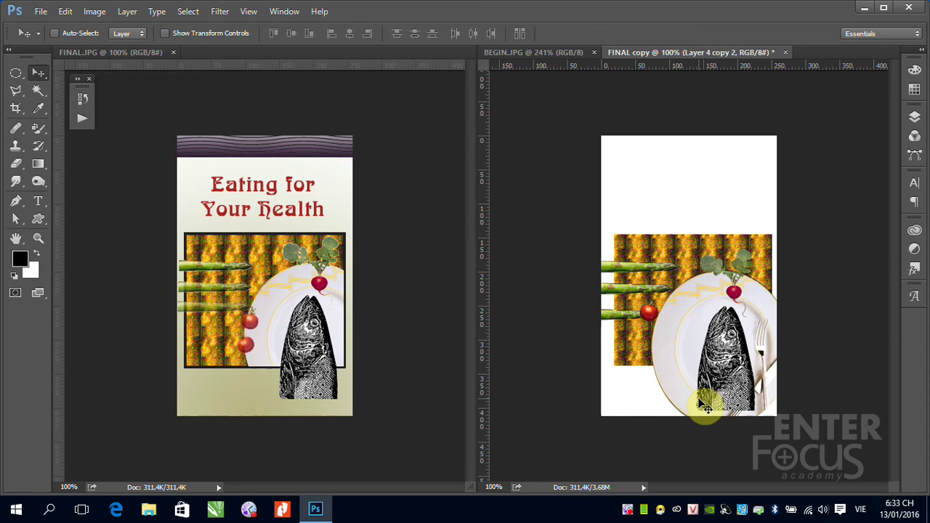
# - Position the tomato and its duplicate against the plate's left edge, one above the other
pyautogui.keyDown('ctrl'); pyautogui.click(647, 312); pyautogui.keyUp('ctrl')
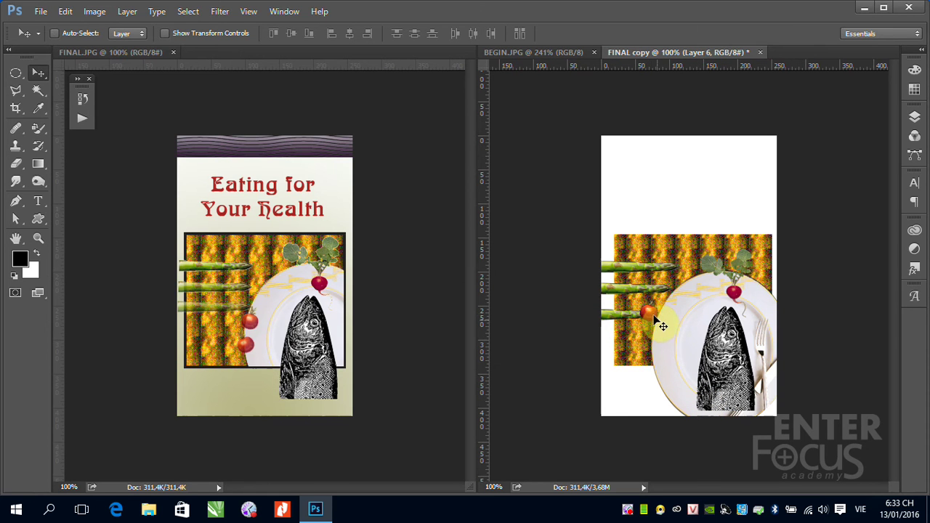
pyautogui.moveTo(657, 325); pyautogui.dragTo(662, 334)
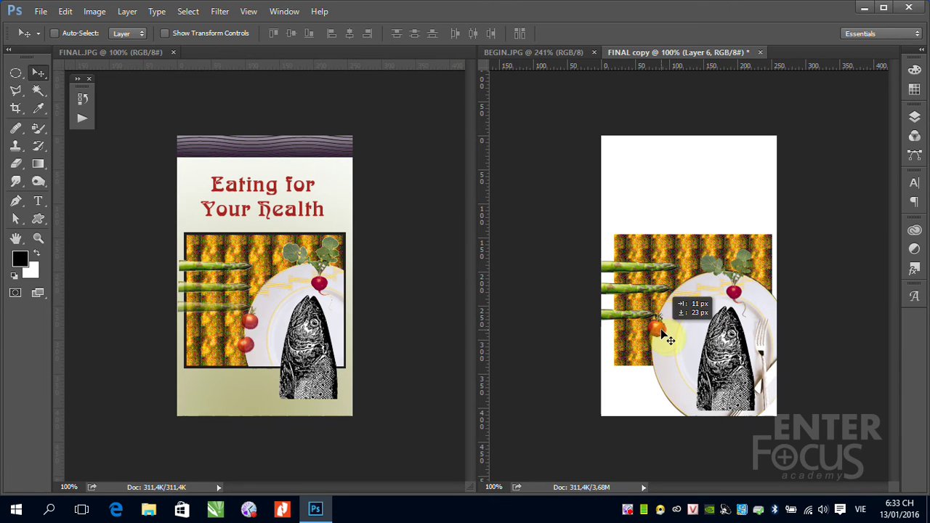
pyautogui.moveTo(662, 330); pyautogui.dragTo(658, 350)
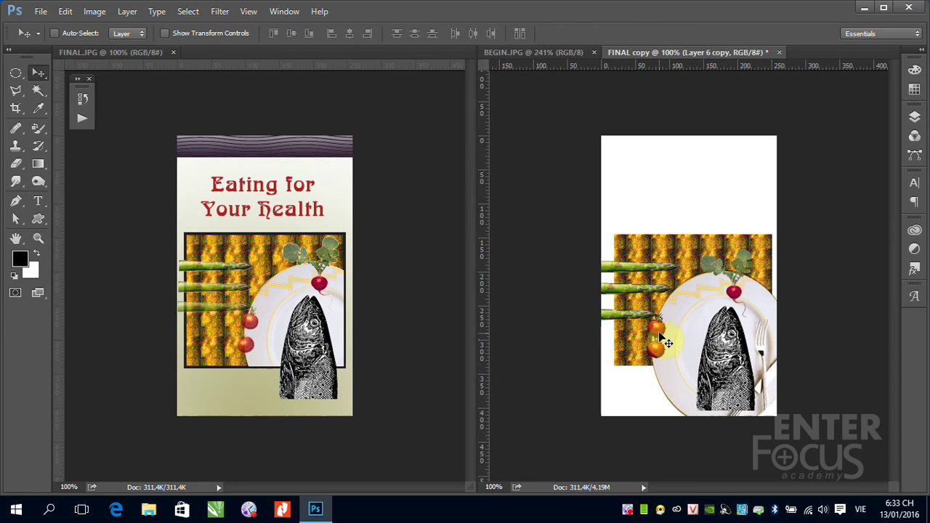
pyautogui.moveTo(659, 328); pyautogui.dragTo(659, 320)
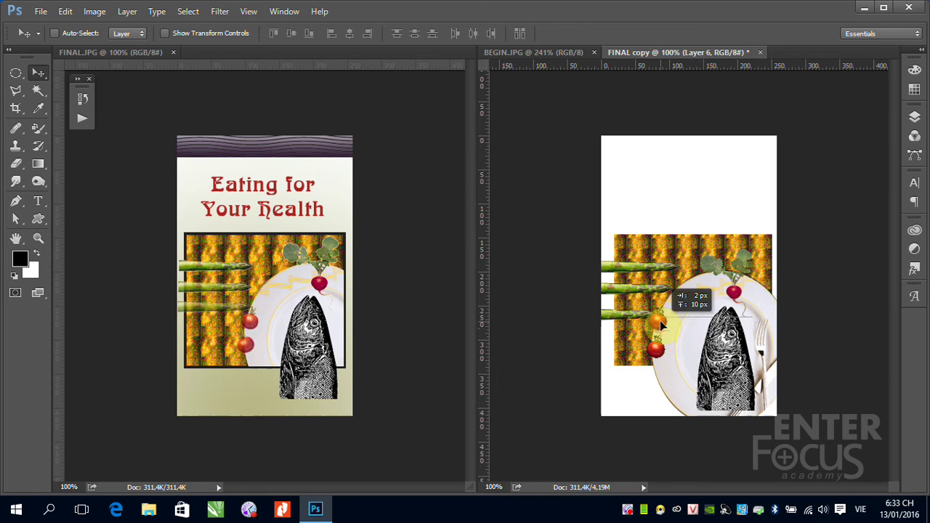
pyautogui.hotkey('ctrl', 't')
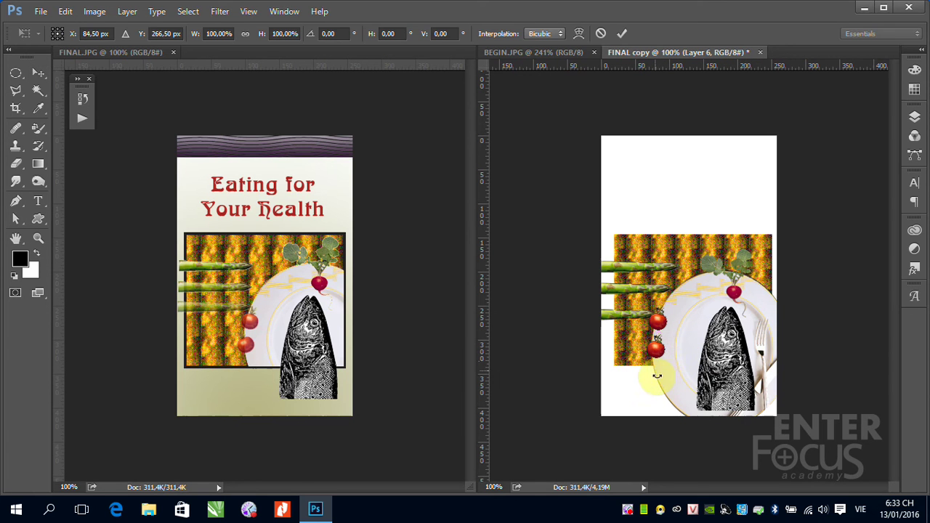
pyautogui.press('Return')
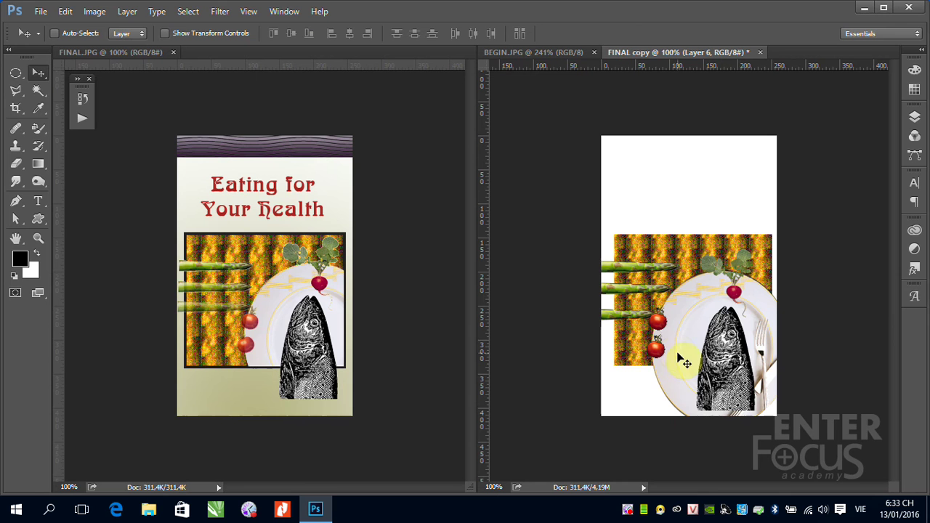
# - Rotate the lower tomato copy by about -10°
pyautogui.keyDown('ctrl'); pyautogui.click(660, 355); pyautogui.keyUp('ctrl')
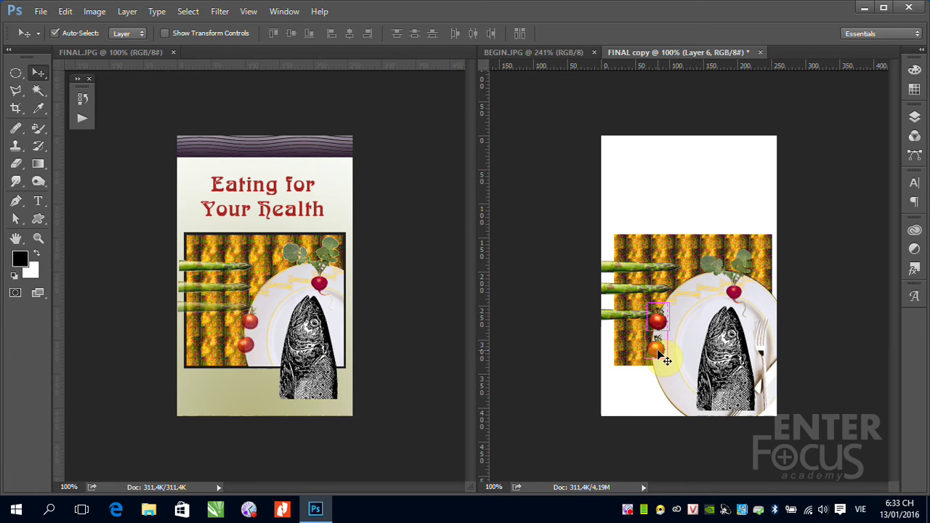
pyautogui.hotkey('ctrl', 't')
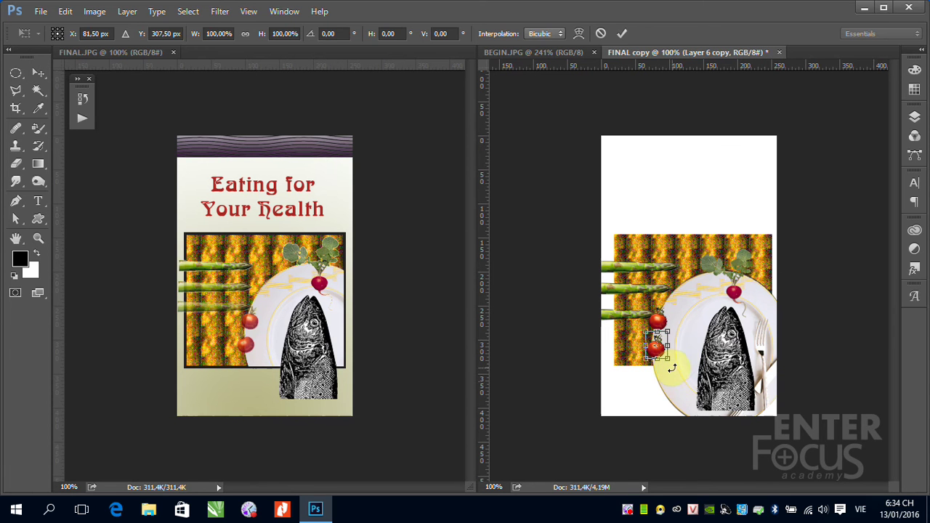
pyautogui.moveTo(673, 369); pyautogui.dragTo(651, 349)
pyautogui.press('Return')
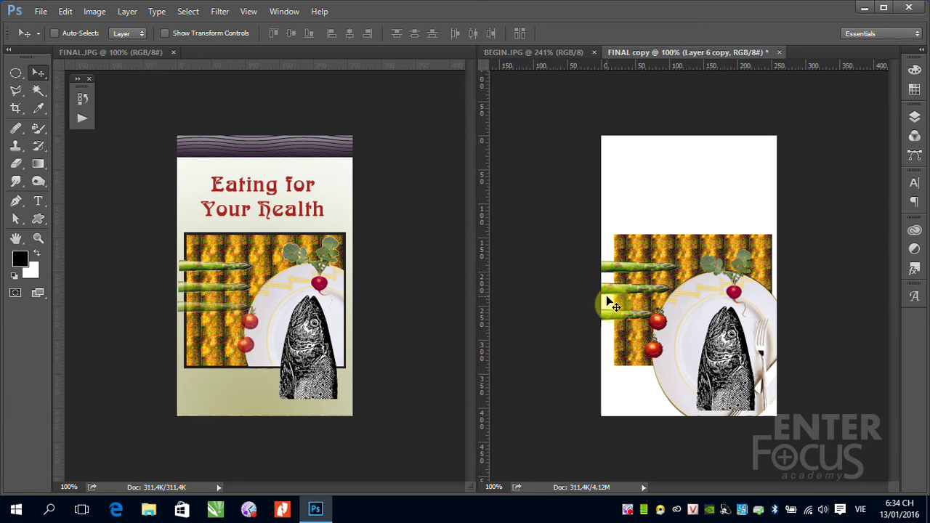
# - Nudge the asparagus copies and place a duplicate tomato below the first at the plate's left rim
pyautogui.moveTo(607, 297); pyautogui.dragTo(609, 292)
pyautogui.moveTo(609, 297); pyautogui.dragTo(606, 321)
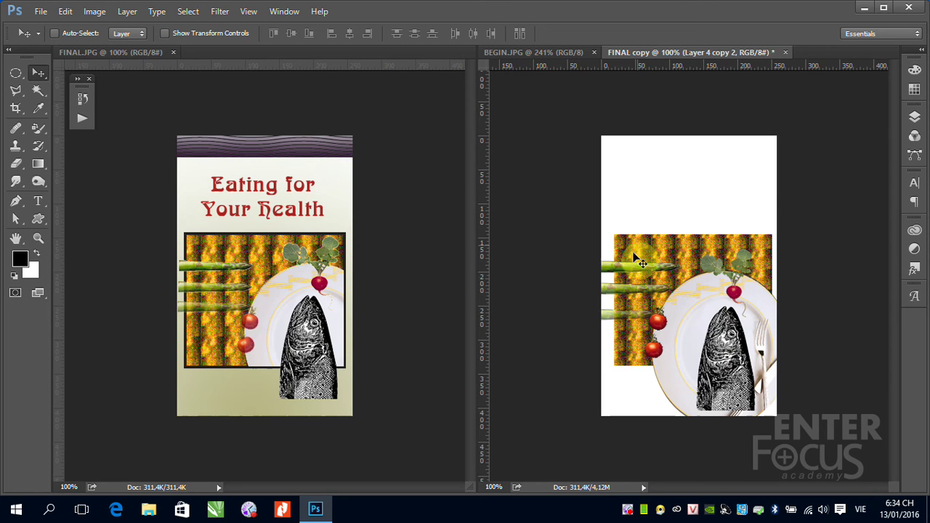
pyautogui.moveTo(656, 324); pyautogui.dragTo(660, 320)
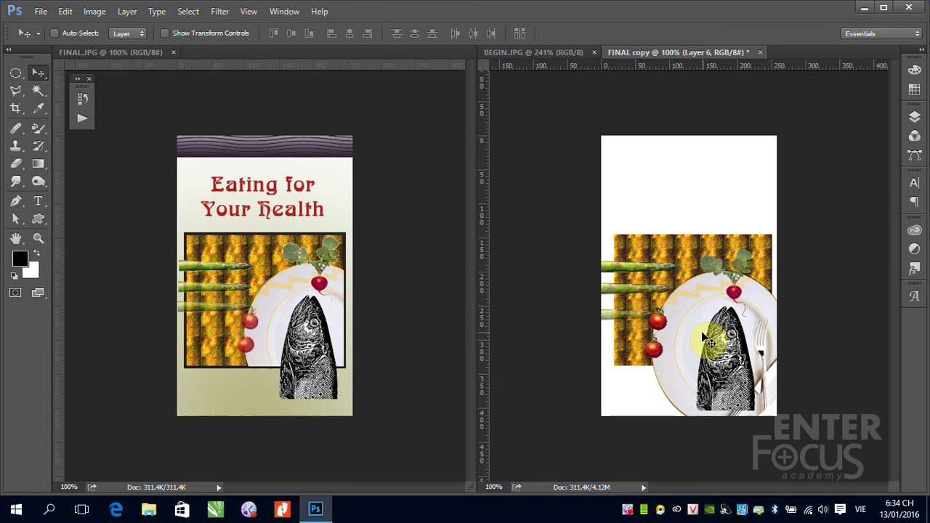
pyautogui.press('ctrl')
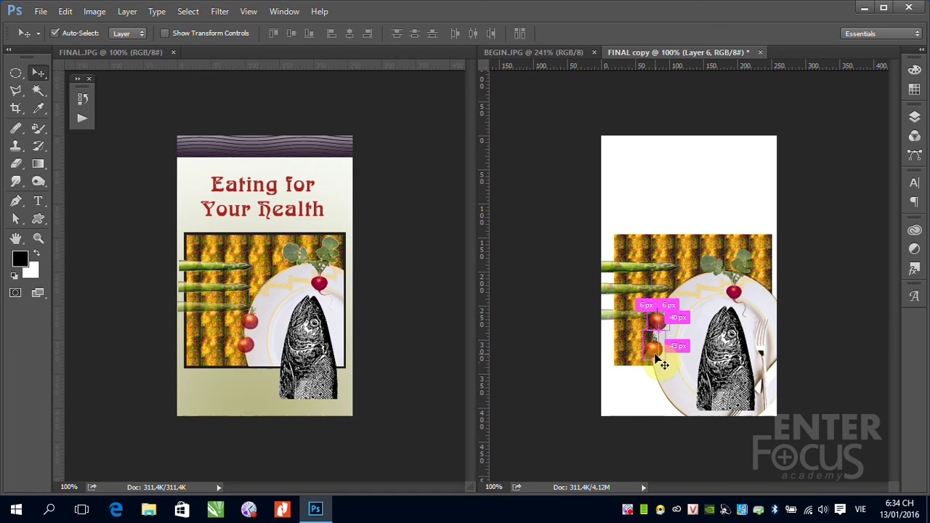
pyautogui.moveTo(658, 350); pyautogui.dragTo(660, 362)
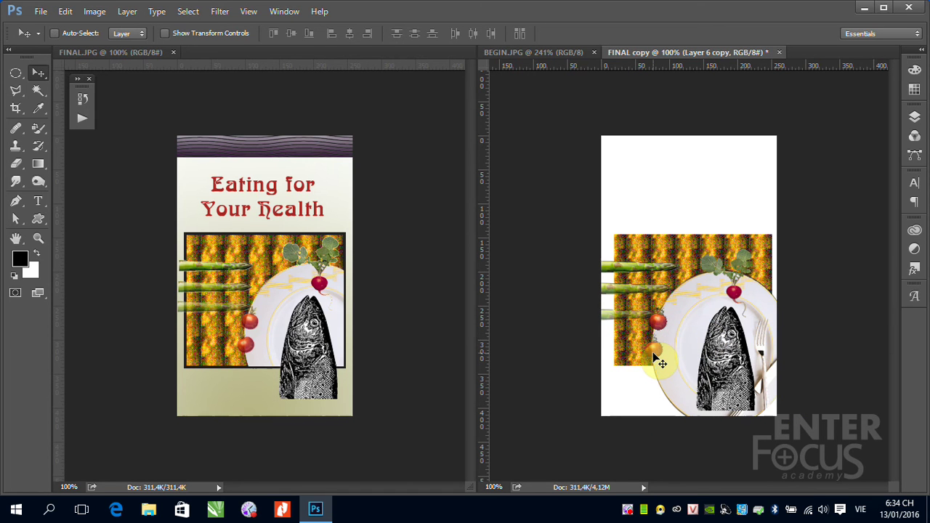
pyautogui.moveTo(641, 327); pyautogui.dragTo(639, 331)
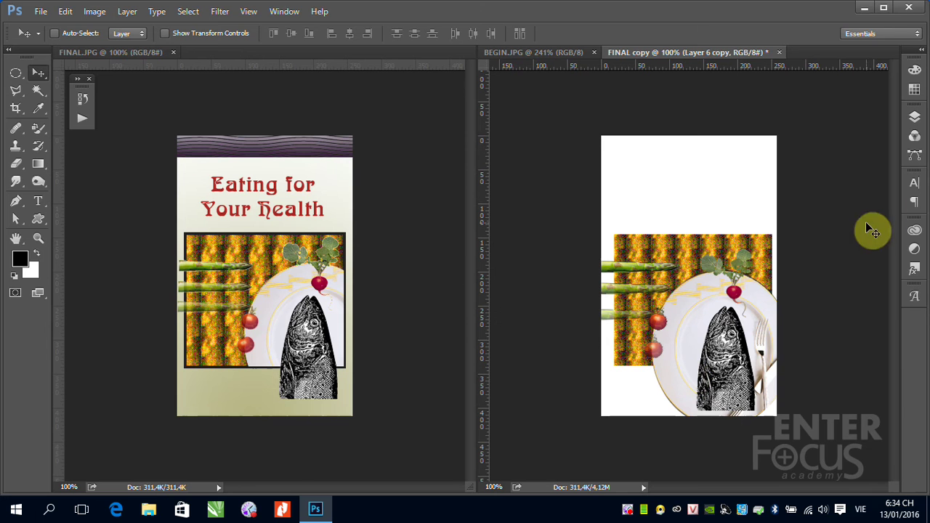
# - Load the yellow pattern layer's (Layer 1) outline as the selection
pyautogui.click(910, 131)
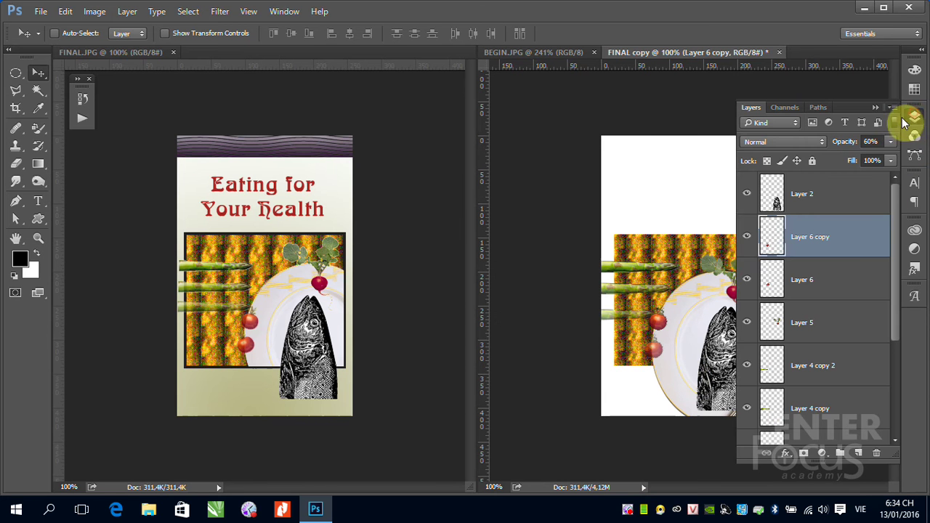
pyautogui.press('ctrl')
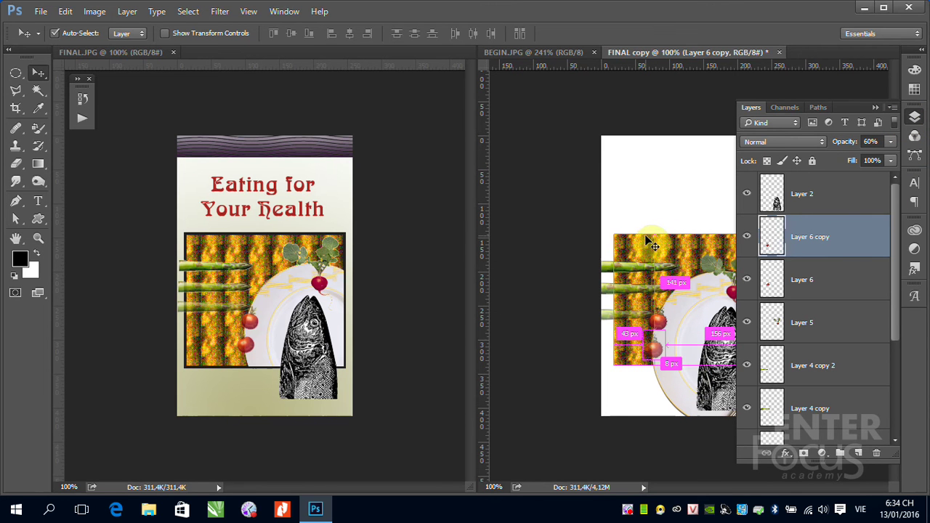
pyautogui.keyDown('ctrl'); pyautogui.click(643, 249); pyautogui.keyUp('ctrl')
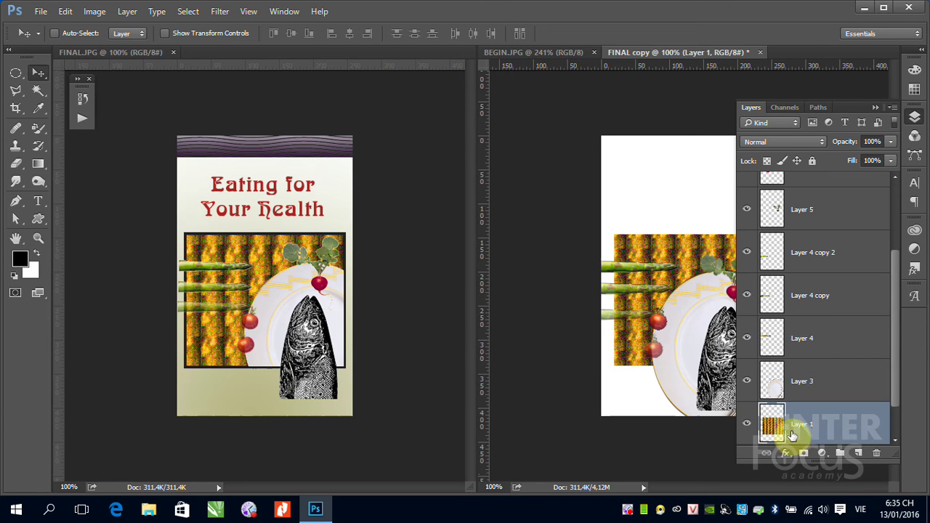
pyautogui.press('ctrl')
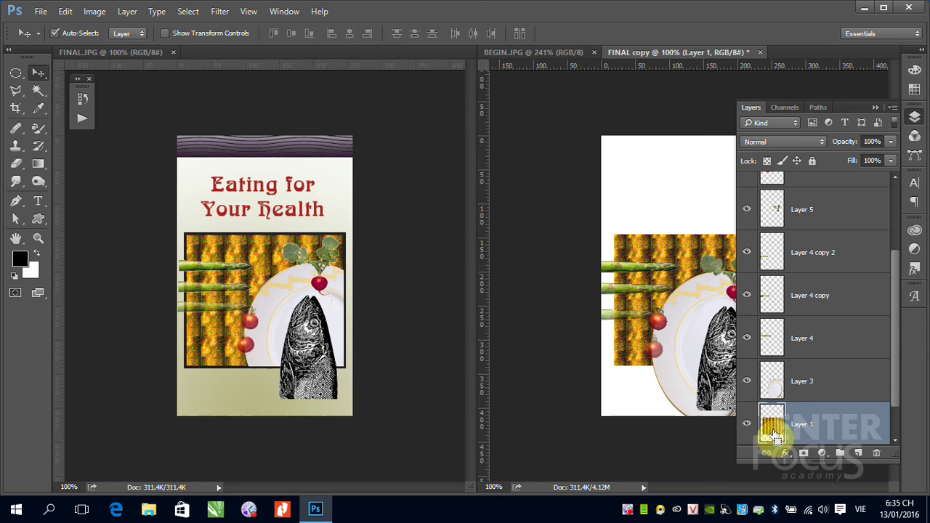
pyautogui.keyDown('ctrl'); pyautogui.click(770, 433); pyautogui.keyUp('ctrl')
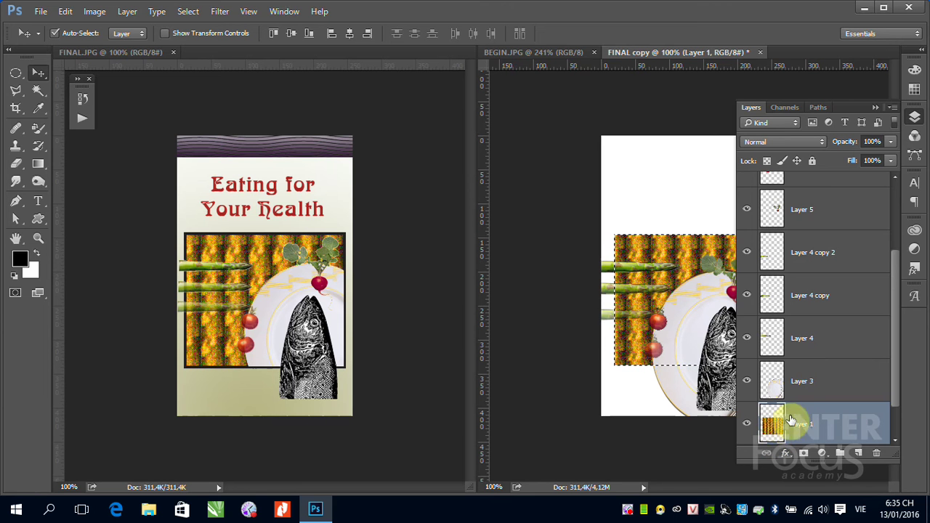
pyautogui.click(875, 107)
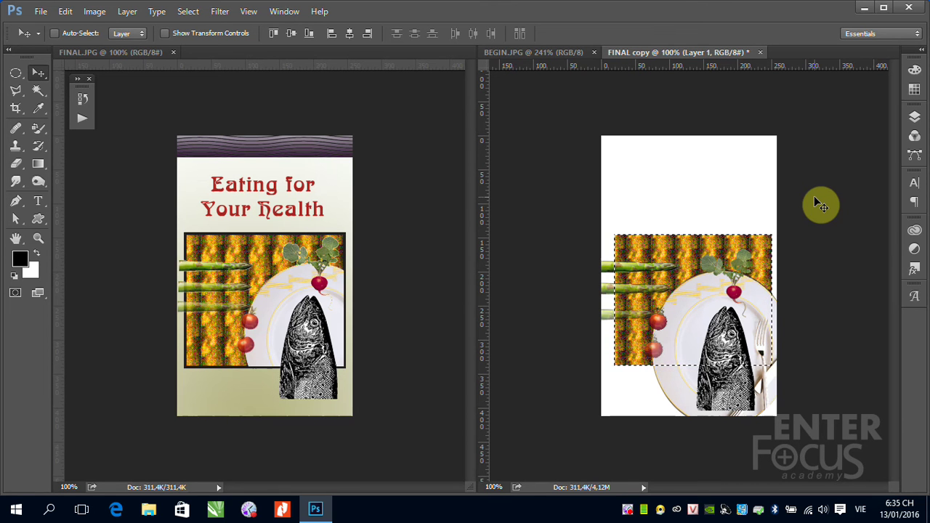
# - Make the plate layer (Layer 3) the active layer
pyautogui.click(914, 118)
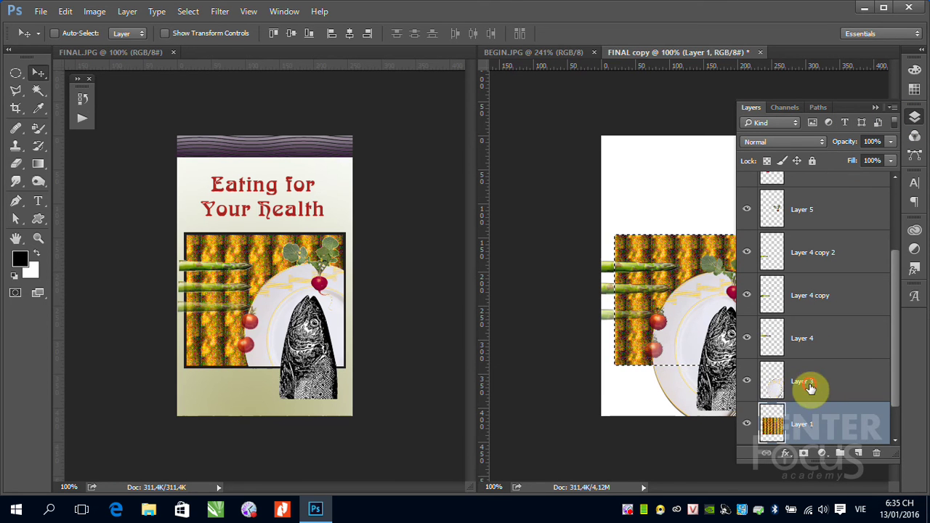
pyautogui.click(781, 392)
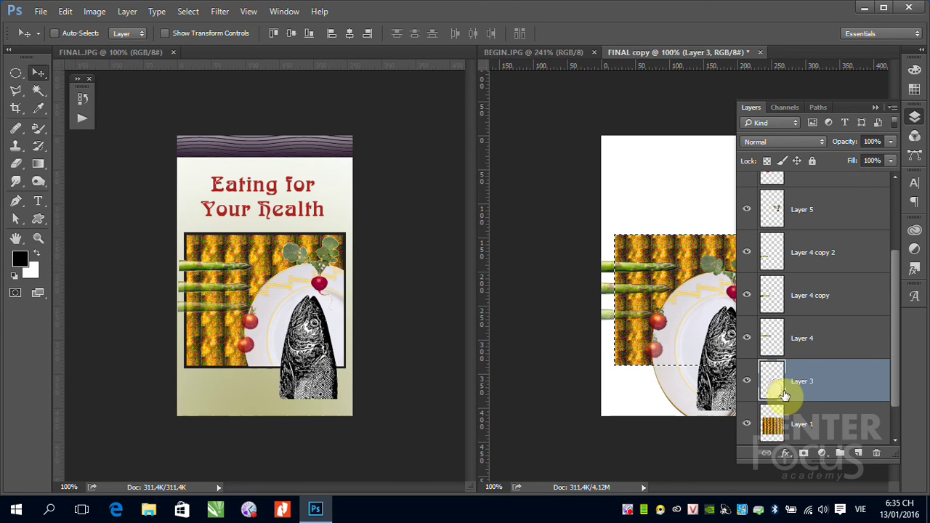
pyautogui.click(876, 107)
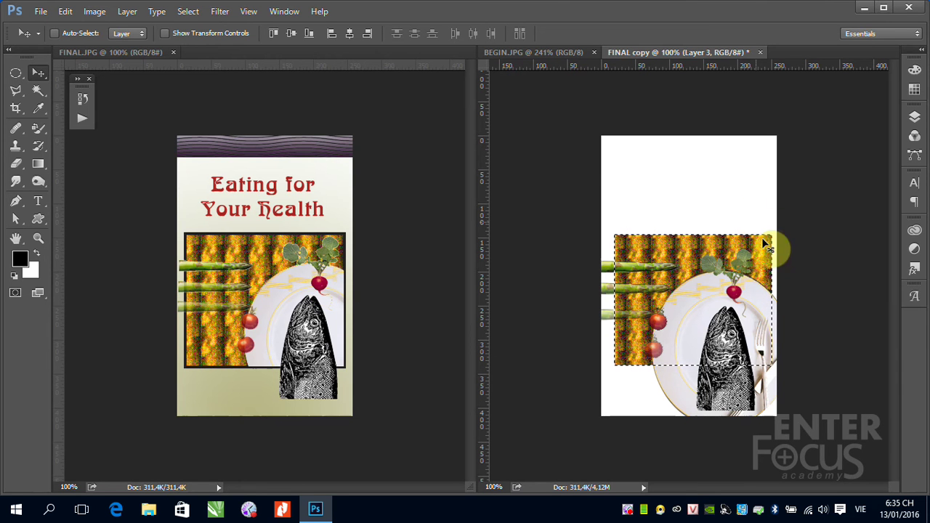
# - Invert the selection, delete the plate outside the pattern rectangle, and deselect
pyautogui.click(189, 11)
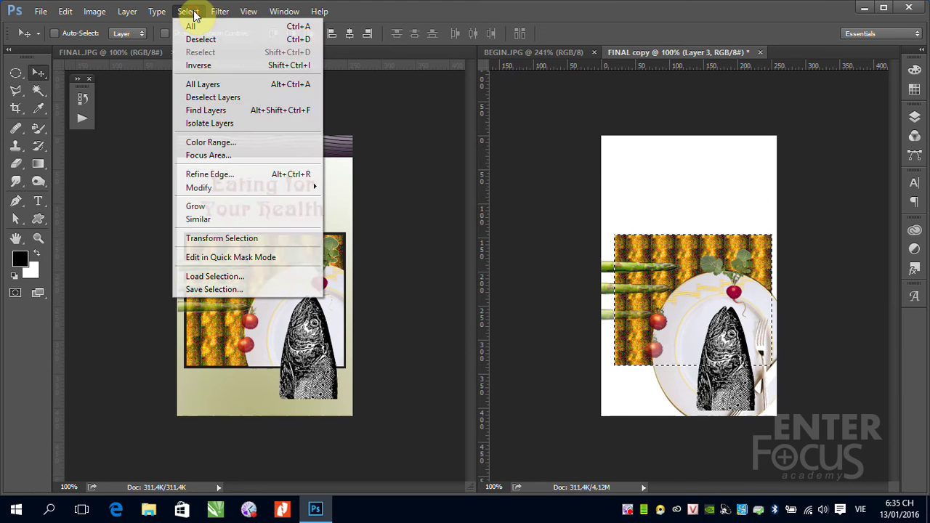
pyautogui.click(210, 68)
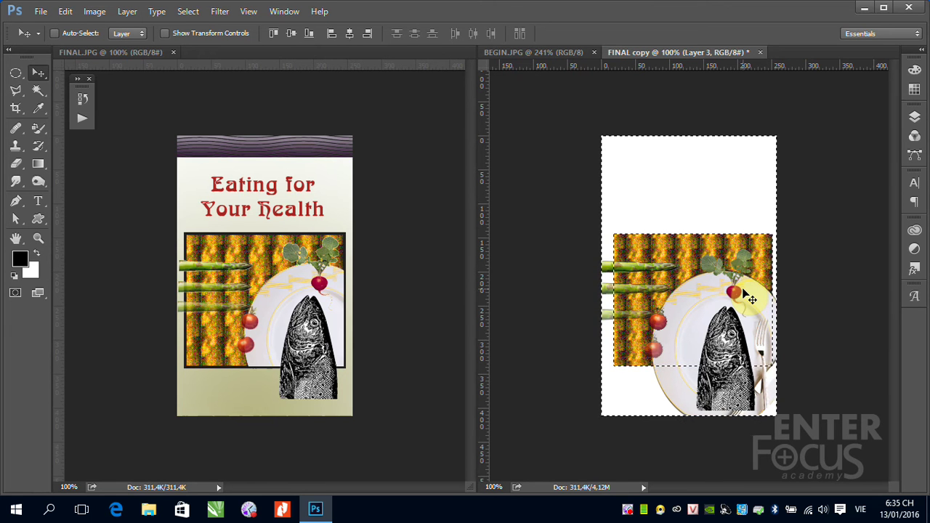
pyautogui.press('Delete')
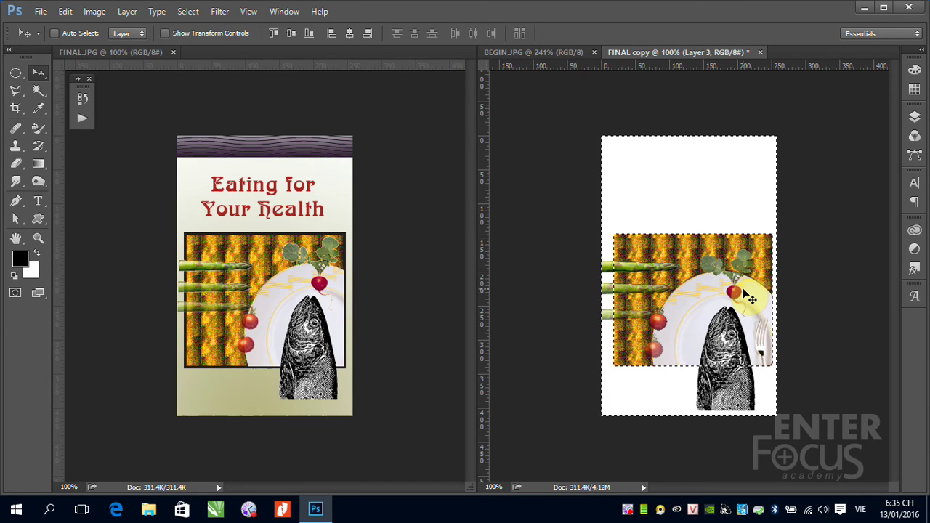
pyautogui.hotkey('ctrl', 'd')
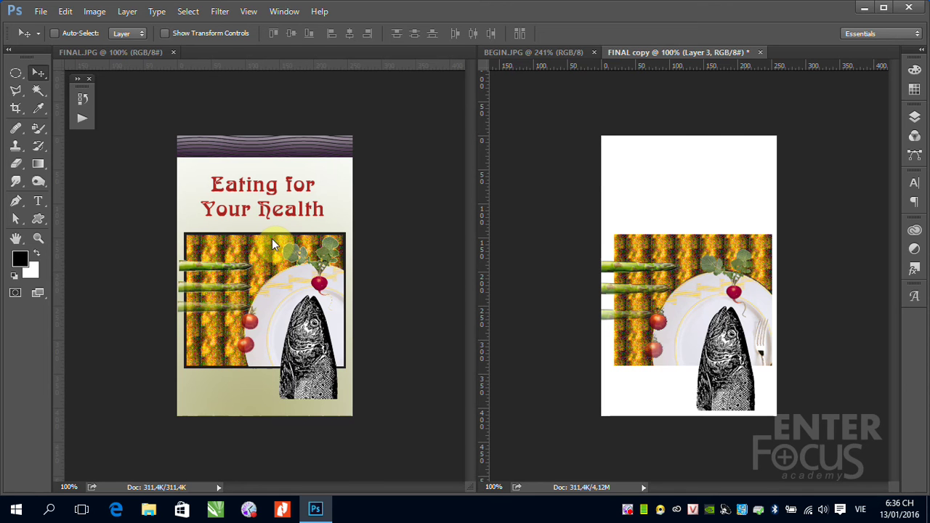
# - Add an empty Layer 7 above the plate layer
pyautogui.moveTo(273, 244); pyautogui.dragTo(774, 280)
pyautogui.click(914, 119)
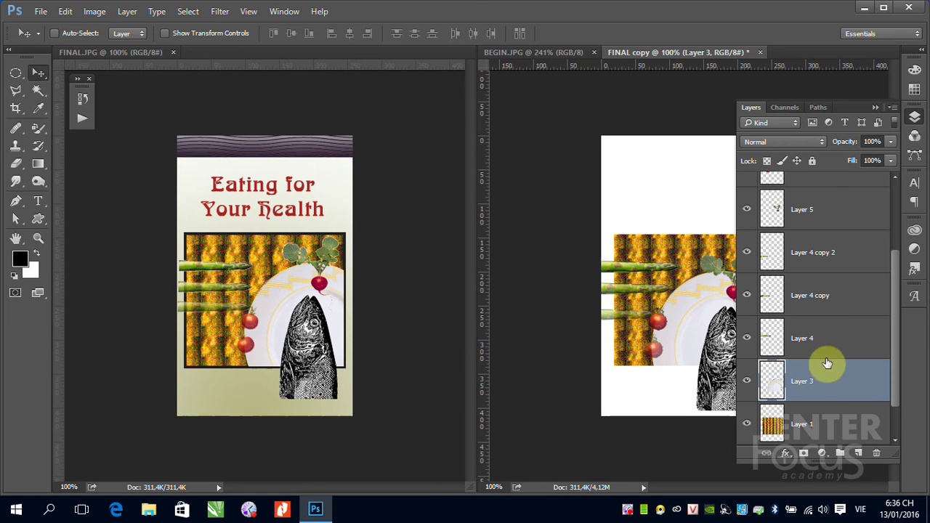
pyautogui.click(859, 455)
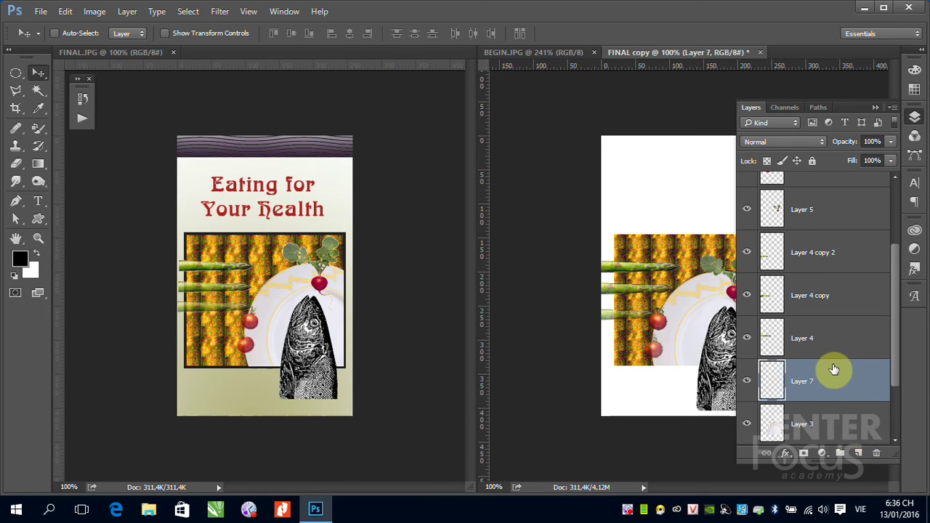
pyautogui.click(875, 108)
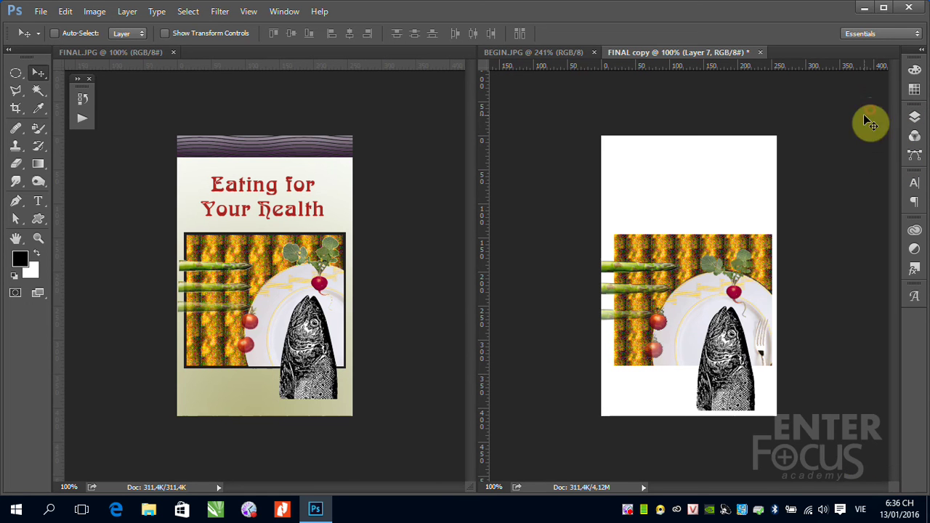
# - Load the yellow pattern rectangle's outline from Layer 1 as the selection
pyautogui.click(915, 118)
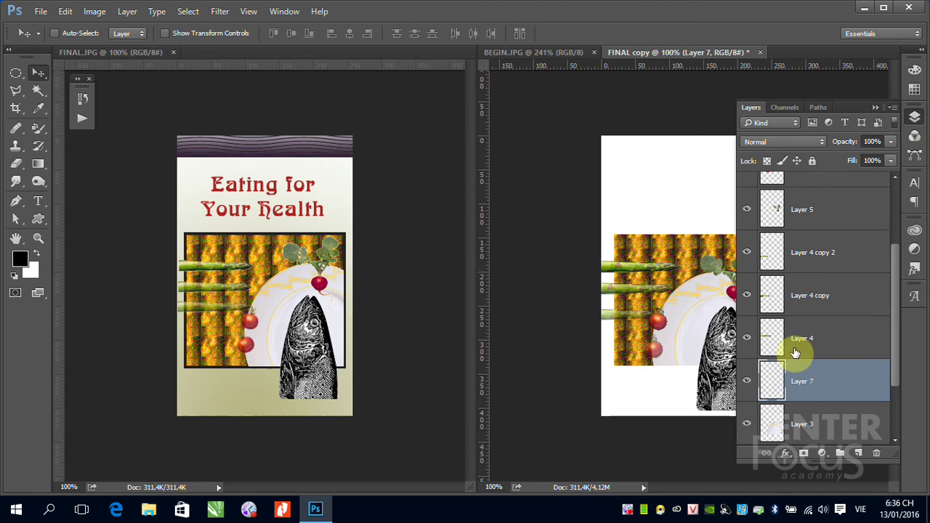
pyautogui.scroll(-2, 891, 356)
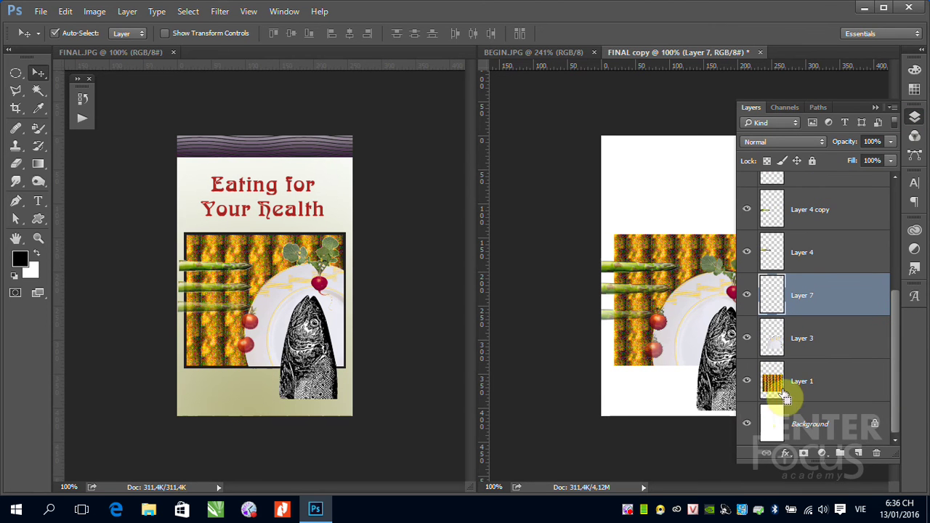
pyautogui.keyDown('ctrl'); pyautogui.click(772, 382); pyautogui.keyUp('ctrl')
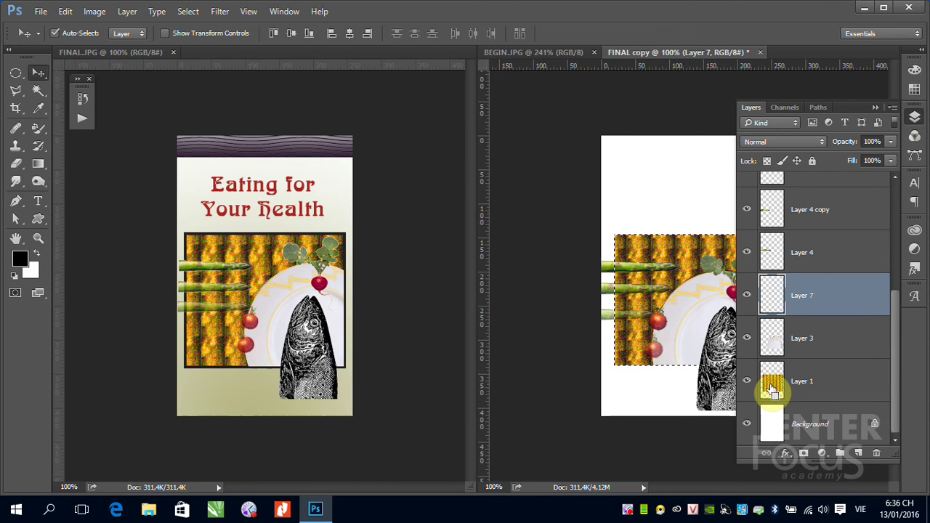
pyautogui.click(874, 107)
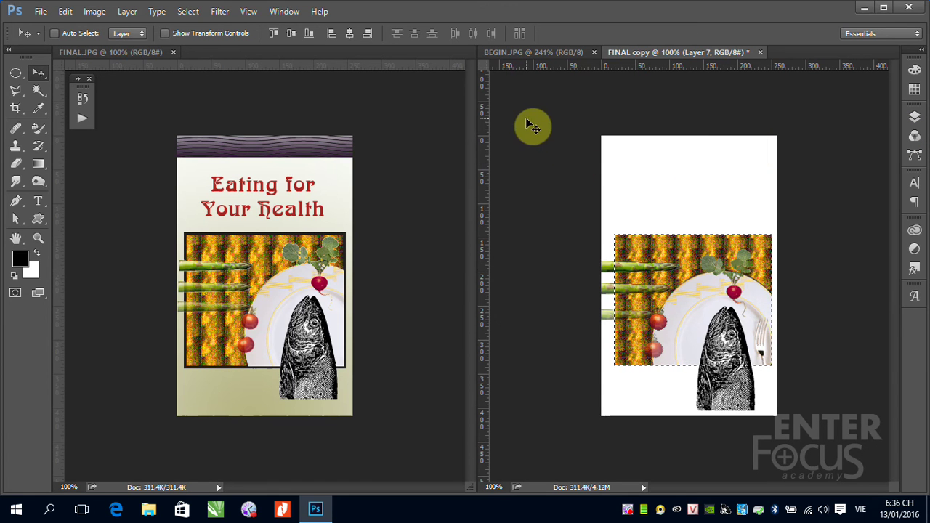
# - Bring up Edit > Stroke for the pattern selection and try adjusting the 2 px width
pyautogui.click(69, 17)
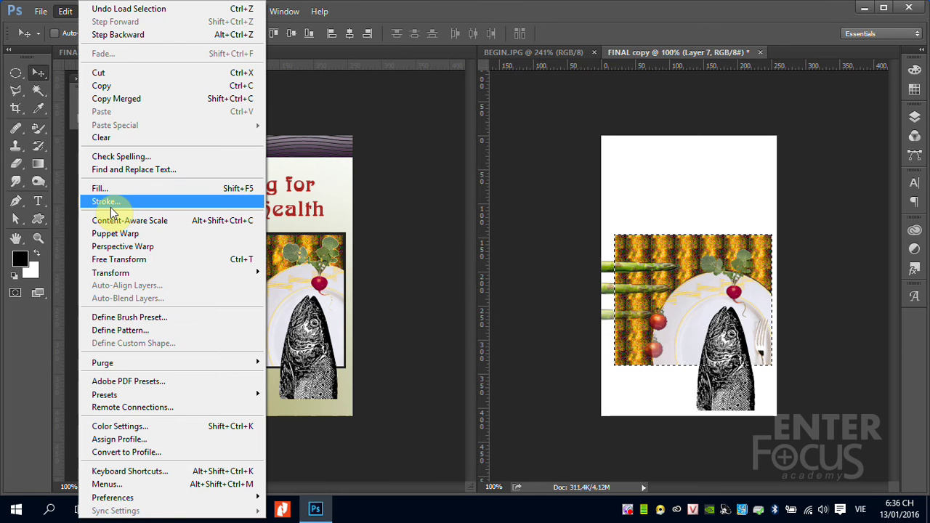
pyautogui.click(111, 208)
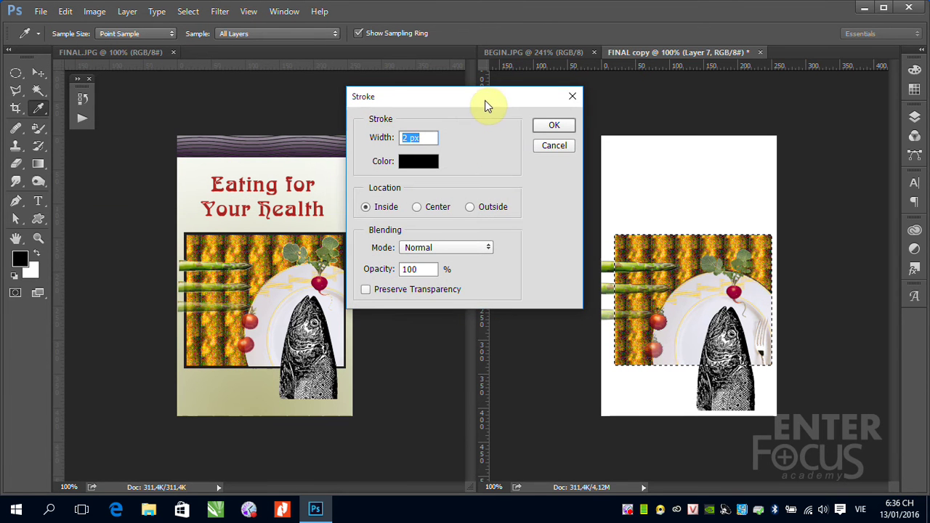
pyautogui.moveTo(485, 101)
pyautogui.mouseDown()
pyautogui.moveTo(471, 98)
pyautogui.moveTo(471, 145)
pyautogui.moveTo(488, 150)
pyautogui.mouseUp()
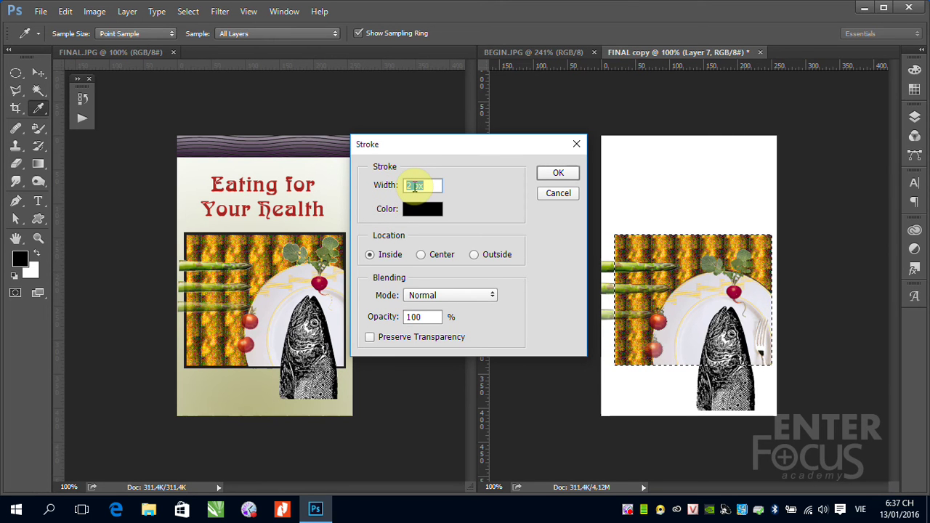
pyautogui.press('Down')
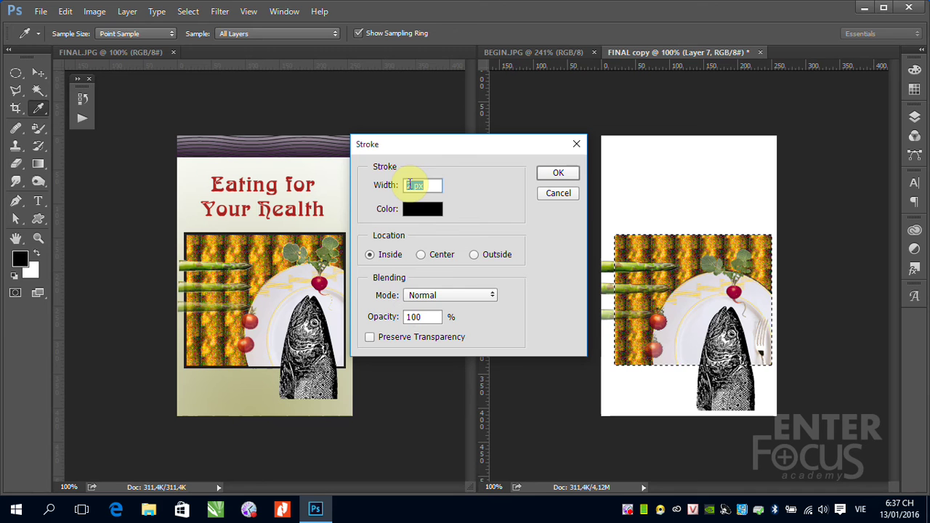
# - Apply a 2 px black Outside stroke around the pattern selection
pyautogui.press('Up')
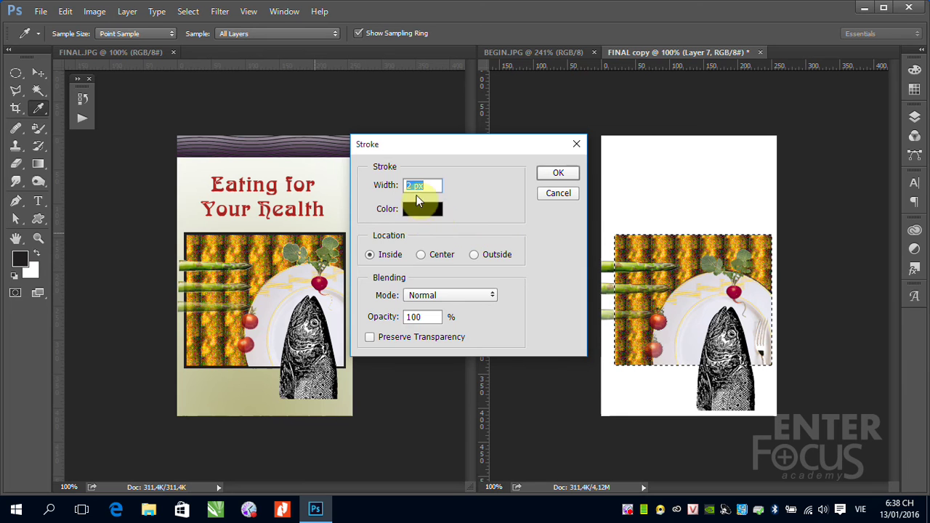
pyautogui.click(473, 255)
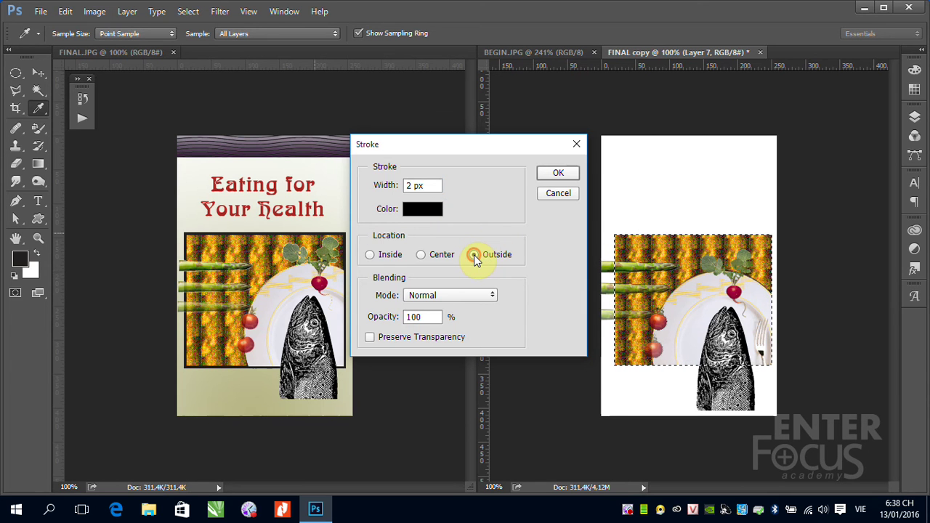
pyautogui.click(558, 172)
pyautogui.press('v')
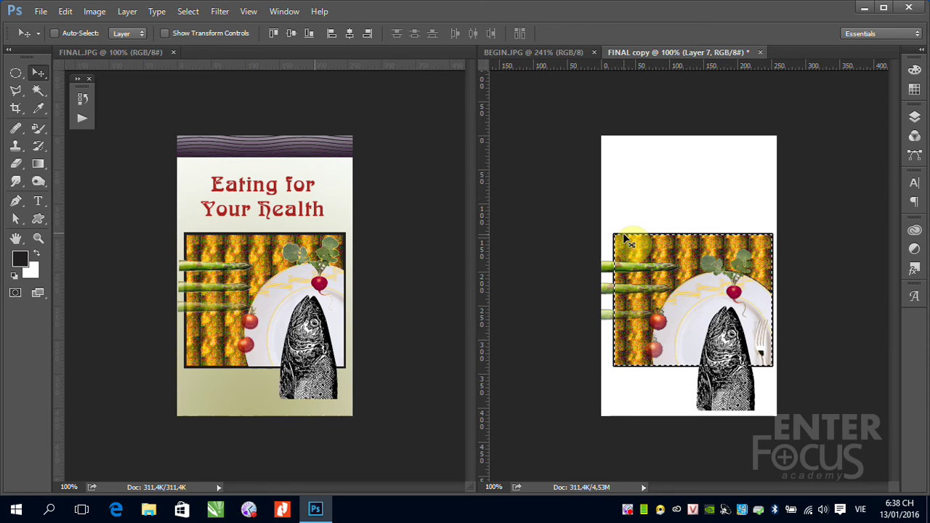
pyautogui.moveTo(624, 237); pyautogui.dragTo(259, 255)
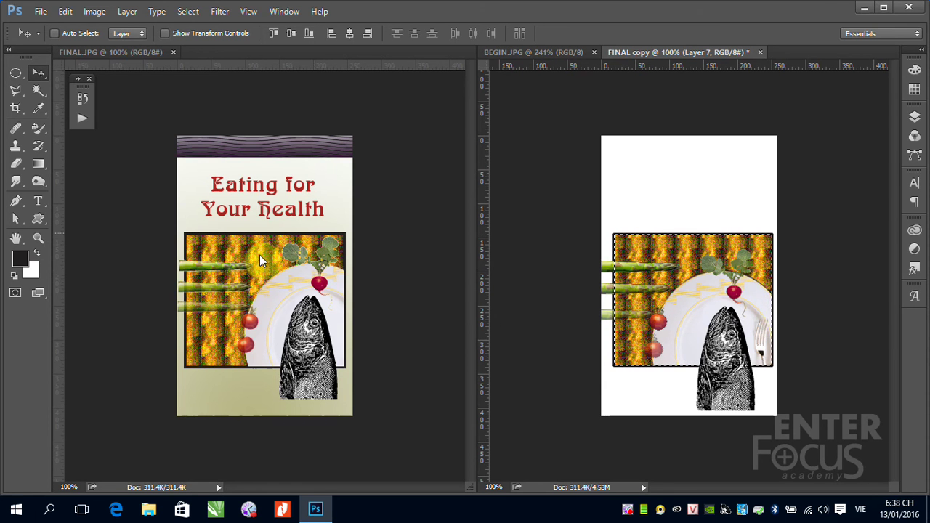
# - Redo the stroke at 3 px Outside width, then deselect the collage
pyautogui.click(64, 11)
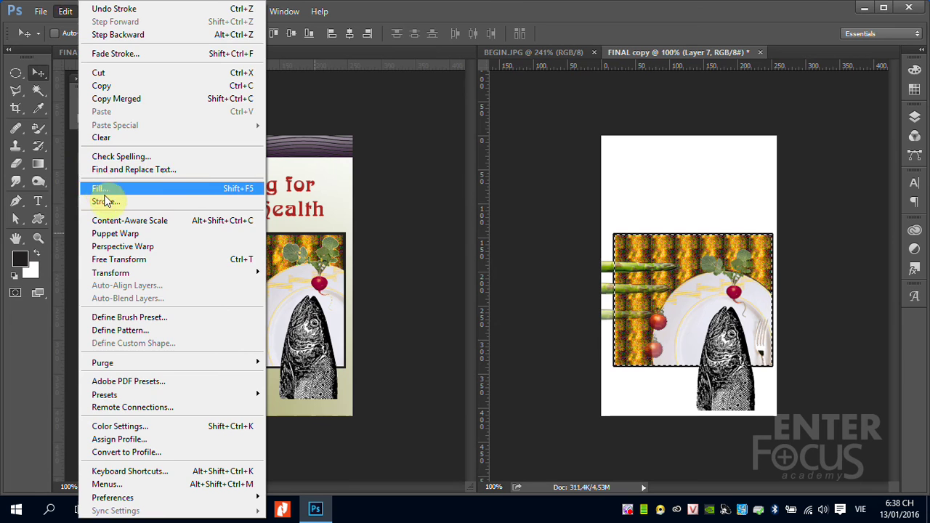
pyautogui.click(105, 201)
pyautogui.click(412, 187)
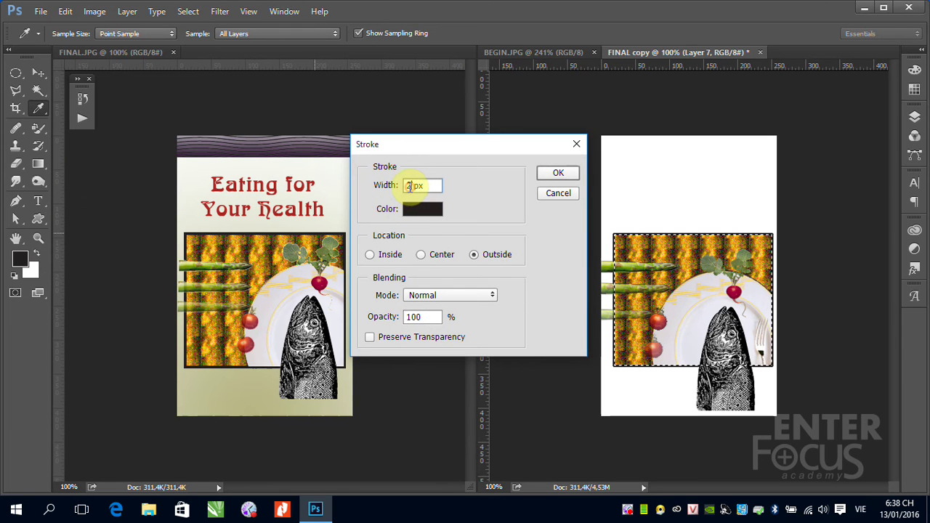
pyautogui.doubleClick(412, 187)
pyautogui.write('3')
pyautogui.click(570, 178)
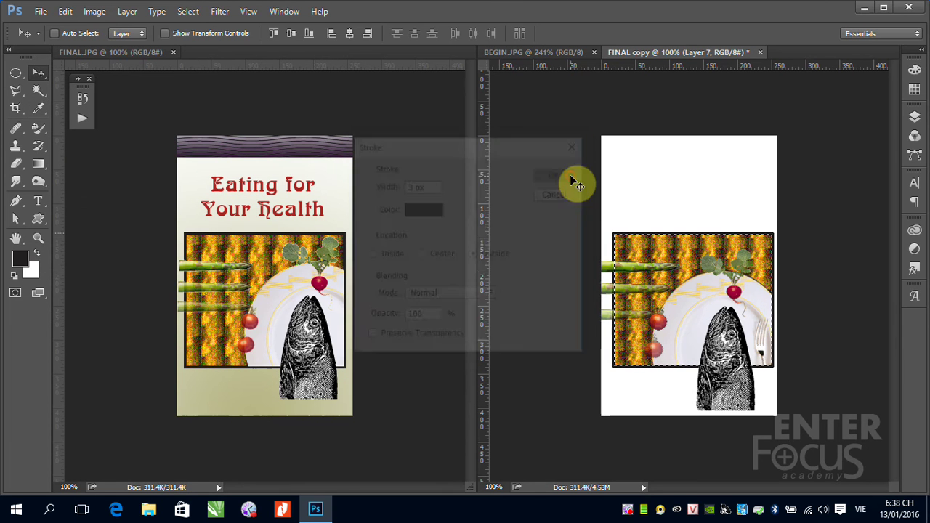
pyautogui.hotkey('ctrl', 'd')
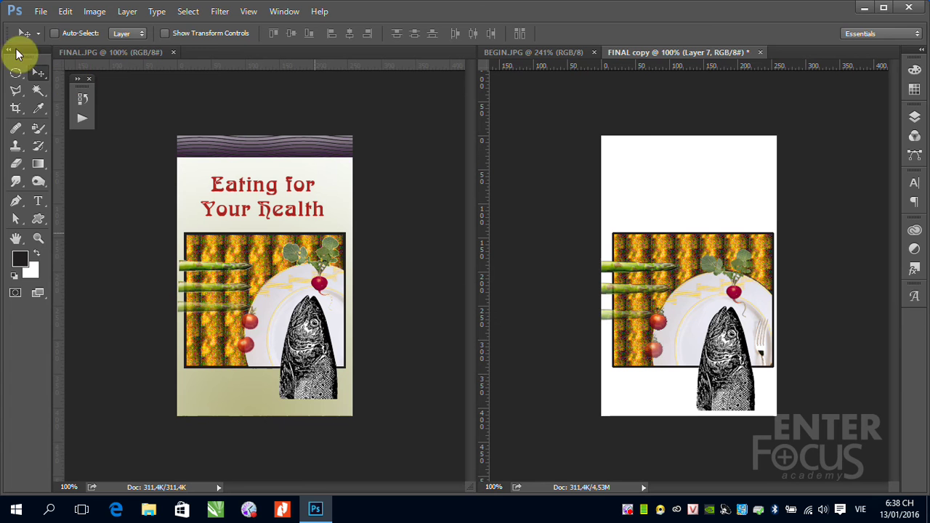
# - Open BEGIN03.JPG and BEGIN01.JPG together
pyautogui.click(39, 12)
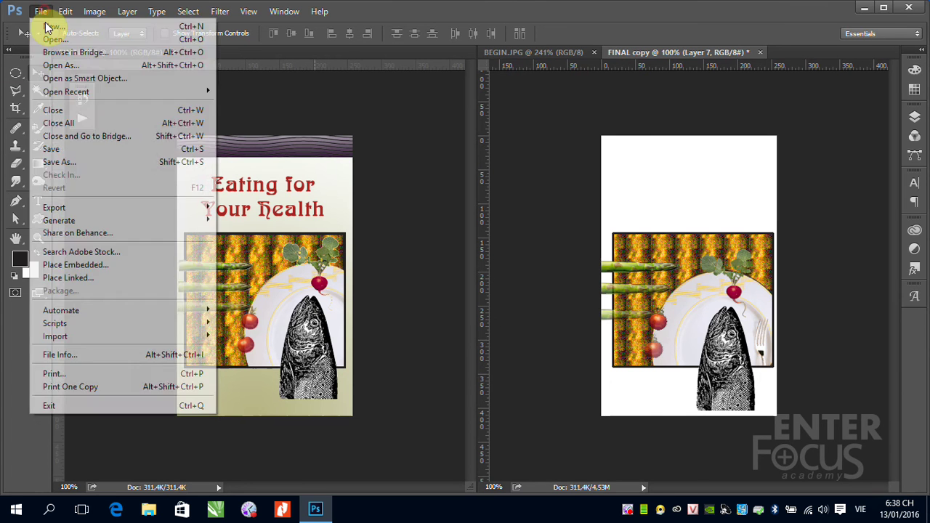
pyautogui.click(53, 36)
pyautogui.click(465, 144)
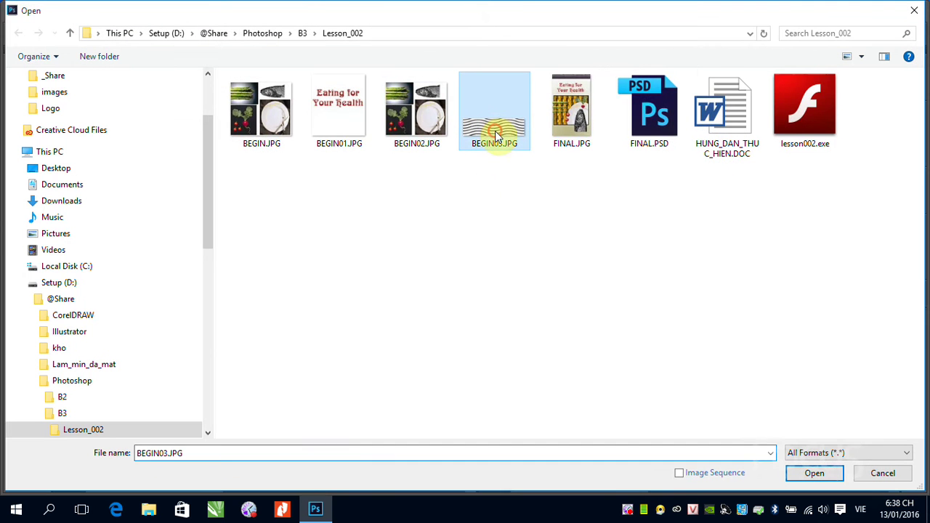
pyautogui.keyDown('ctrl'); pyautogui.click(341, 116); pyautogui.keyUp('ctrl')
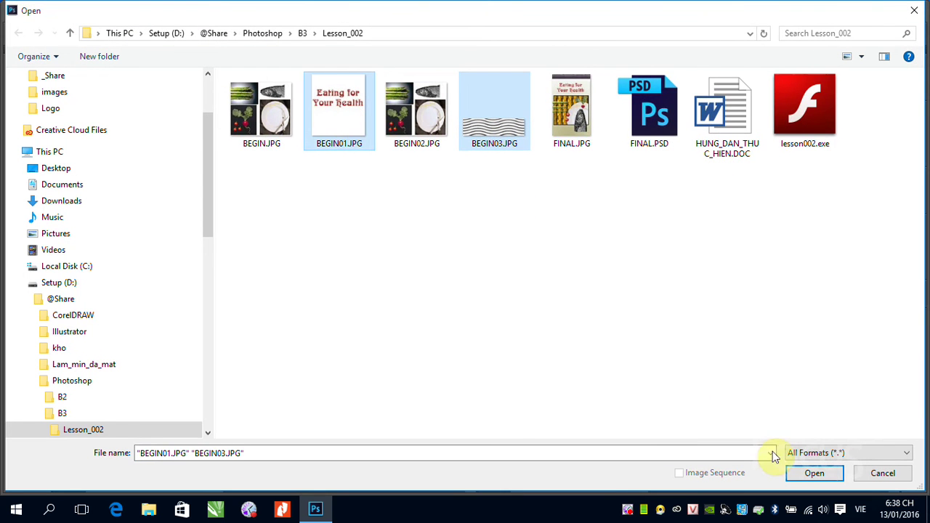
pyautogui.click(792, 472)
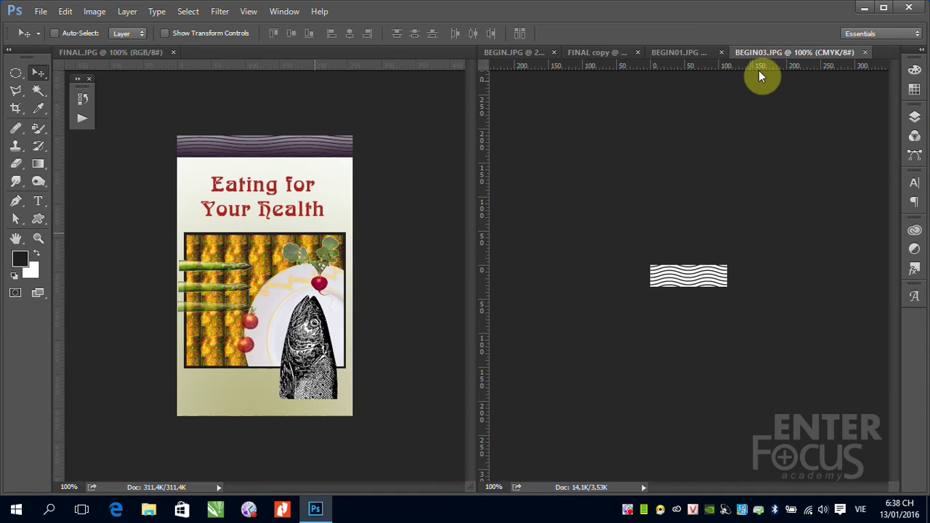
# - Drag the BEGIN03 wave image into FINAL copy's top-left corner and close its window
pyautogui.moveTo(763, 51); pyautogui.dragTo(410, 94)
pyautogui.moveTo(253, 94); pyautogui.dragTo(250, 94)
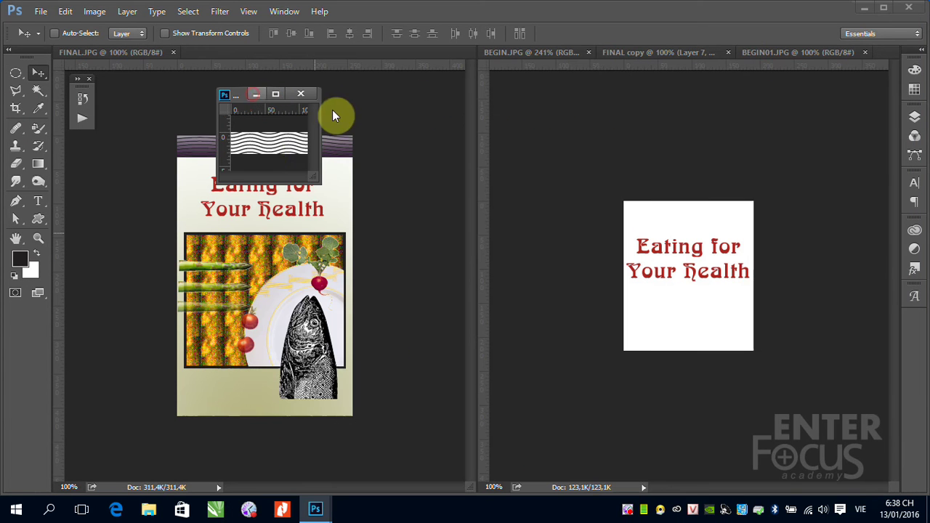
pyautogui.click(82, 117)
pyautogui.moveTo(266, 147)
pyautogui.mouseDown()
pyautogui.moveTo(792, 53)
pyautogui.moveTo(373, 48)
pyautogui.mouseUp()
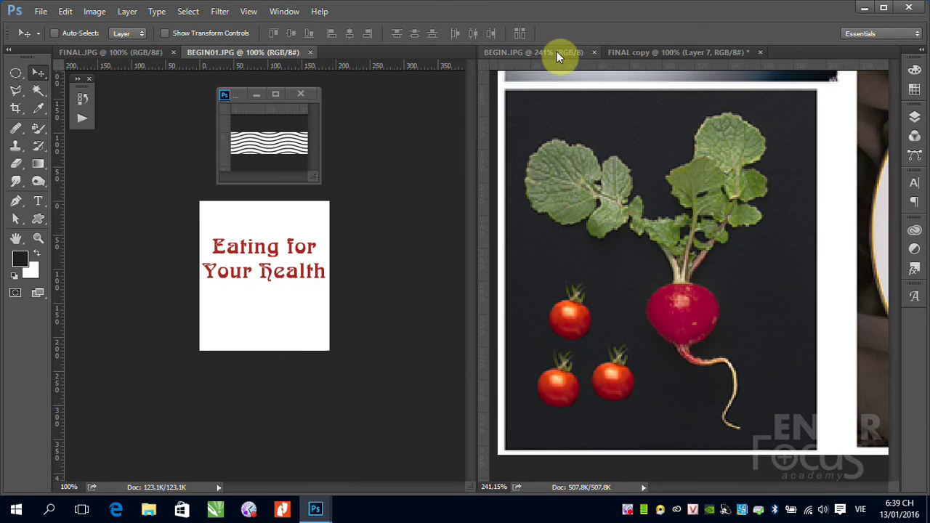
pyautogui.click(634, 56)
pyautogui.moveTo(252, 150); pyautogui.dragTo(648, 153)
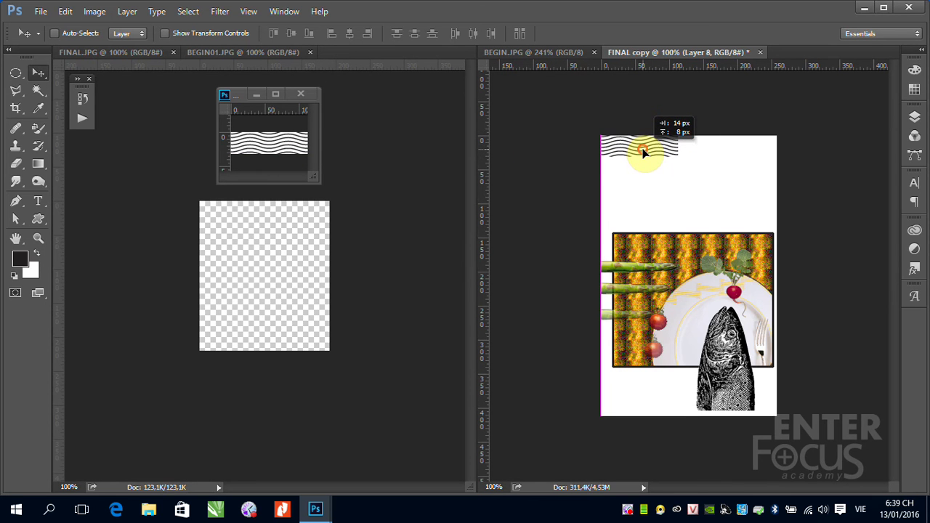
pyautogui.moveTo(648, 152); pyautogui.dragTo(645, 153)
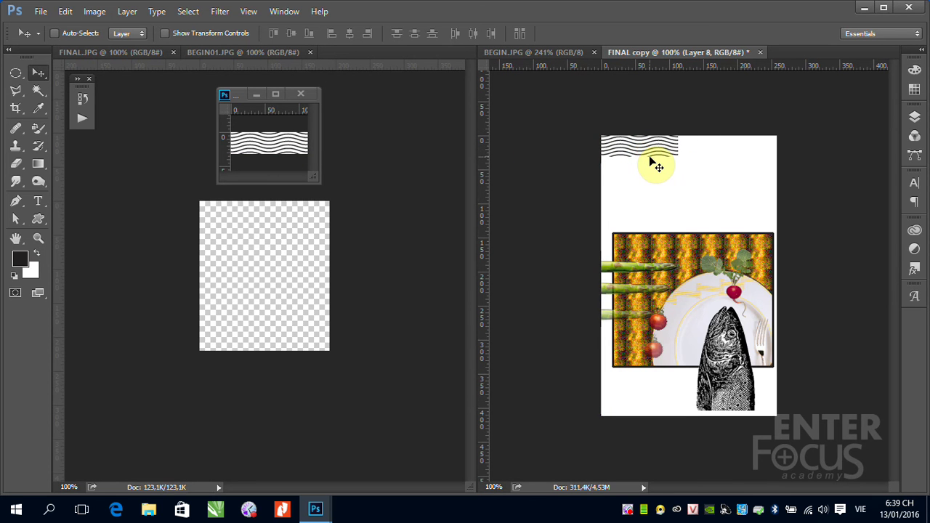
pyautogui.click(302, 95)
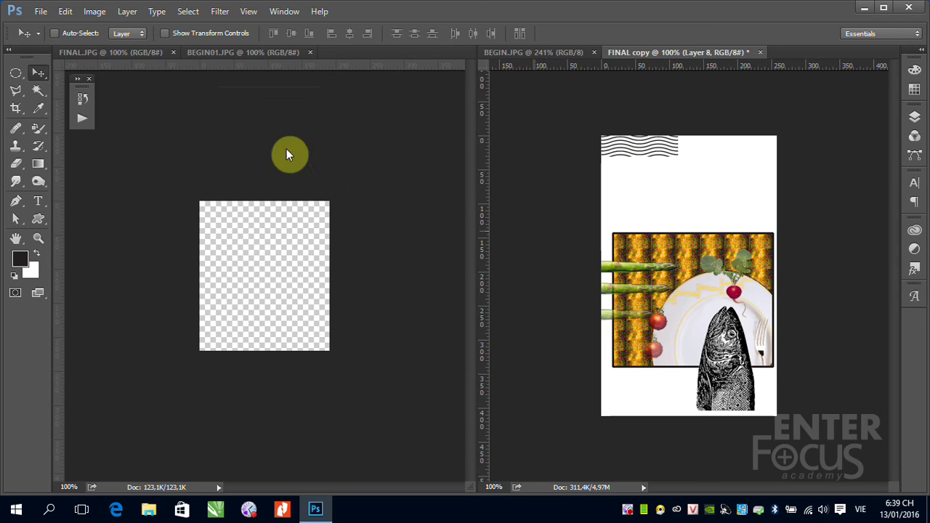
# - Magic Wand the white in BEGIN01.JPG, invert, and drag the red title into FINAL copy
pyautogui.click(234, 54)
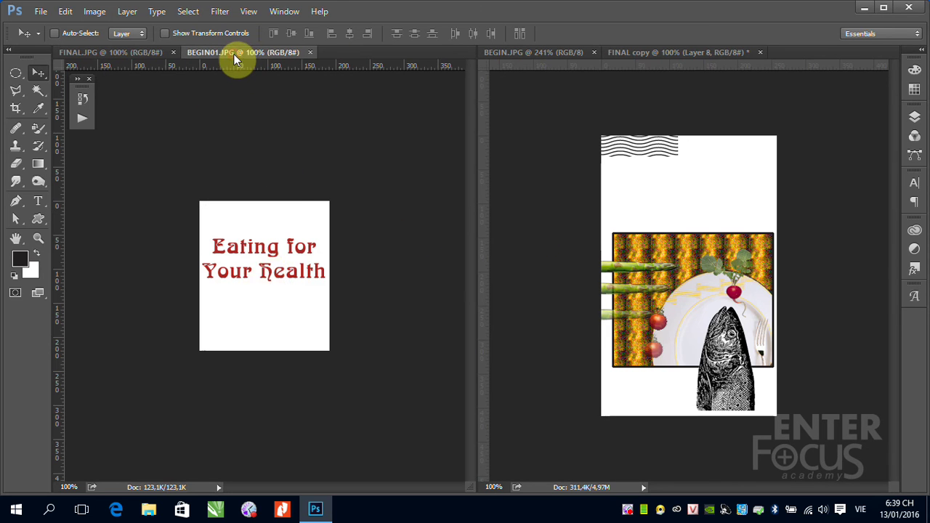
pyautogui.click(35, 98)
pyautogui.click(266, 230)
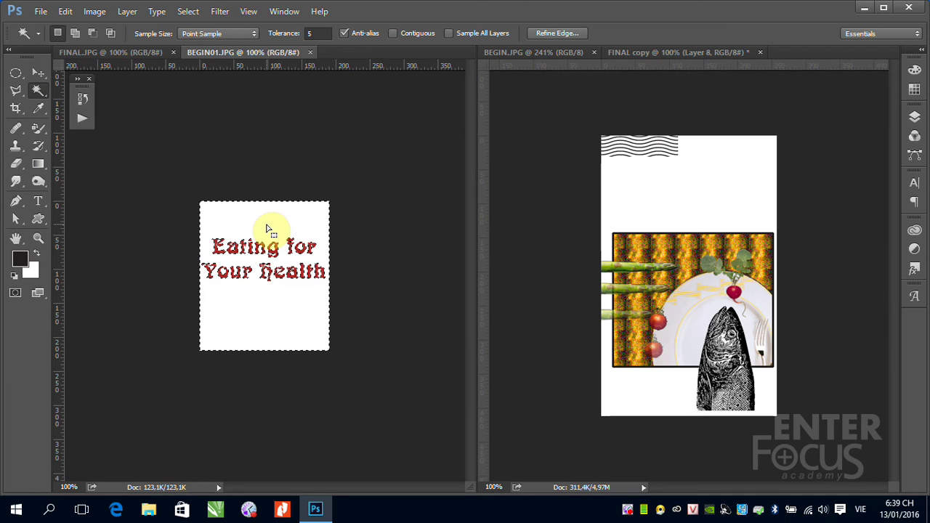
pyautogui.hotkey('ctrl', 'shift', 'i')
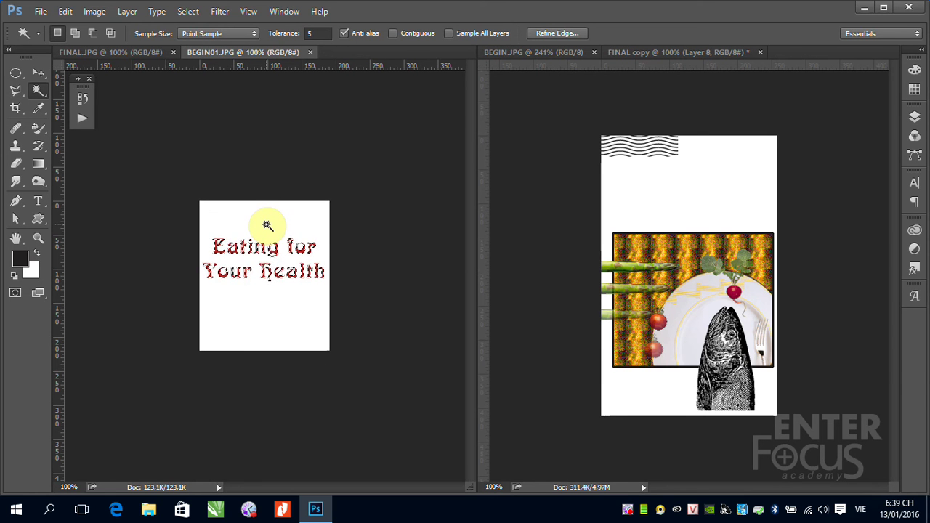
pyautogui.click(40, 74)
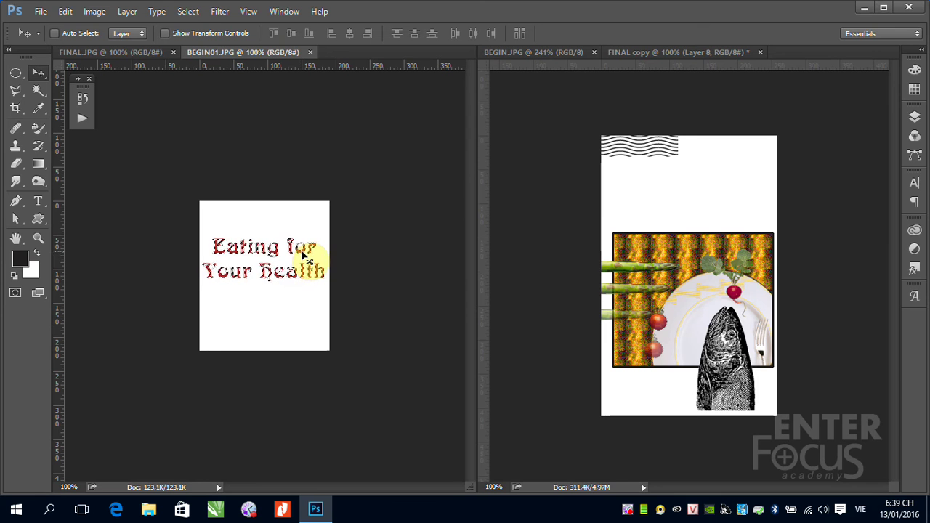
pyautogui.moveTo(304, 254); pyautogui.dragTo(728, 190)
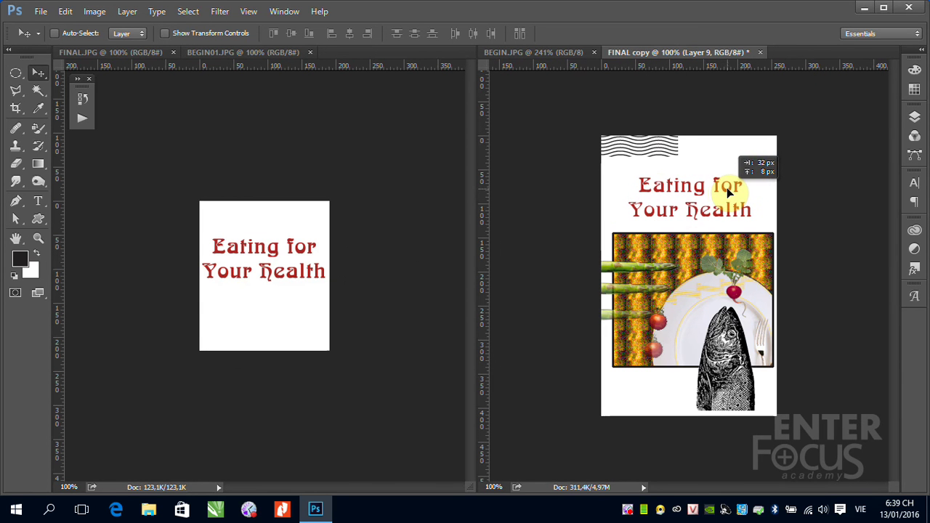
pyautogui.keyDown('ctrl'); pyautogui.click(654, 154); pyautogui.keyUp('ctrl')
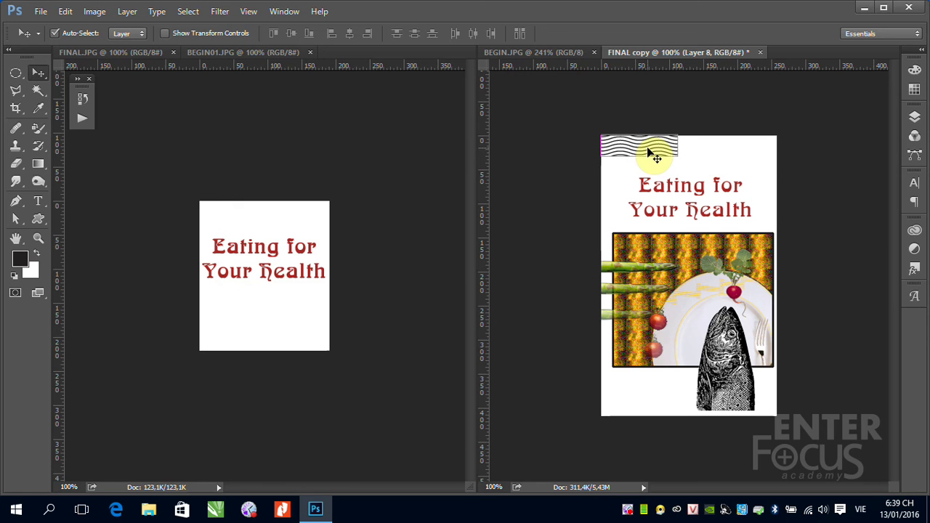
# - Free Transform the wave band to stretch it across the poster's full width
pyautogui.hotkey('ctrl', 't')
pyautogui.moveTo(678, 146); pyautogui.dragTo(776, 154)
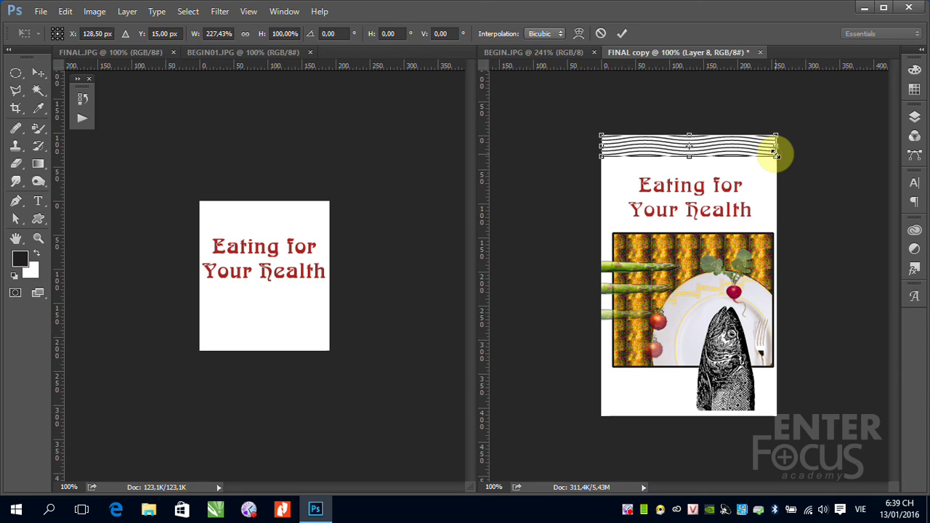
pyautogui.press('Return')
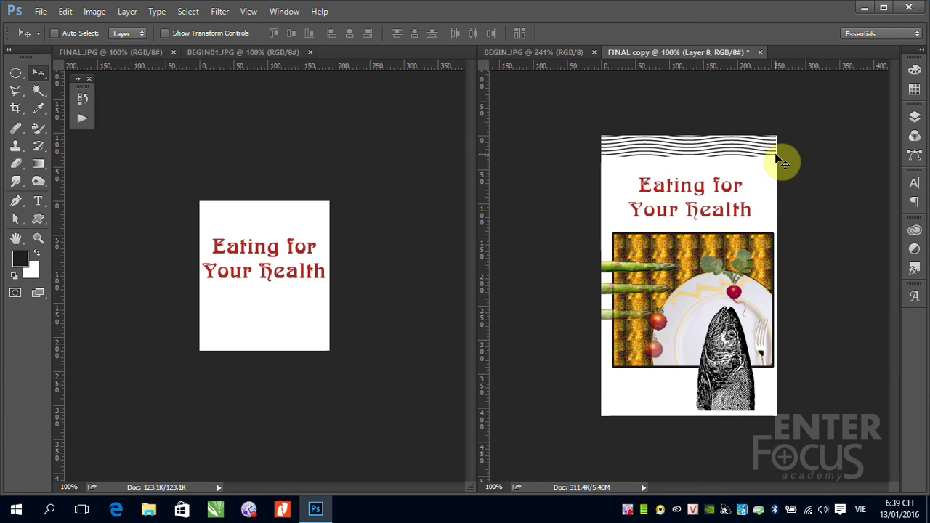
# - Close the BEGIN01.JPG and BEGIN.JPG source images
pyautogui.click(310, 53)
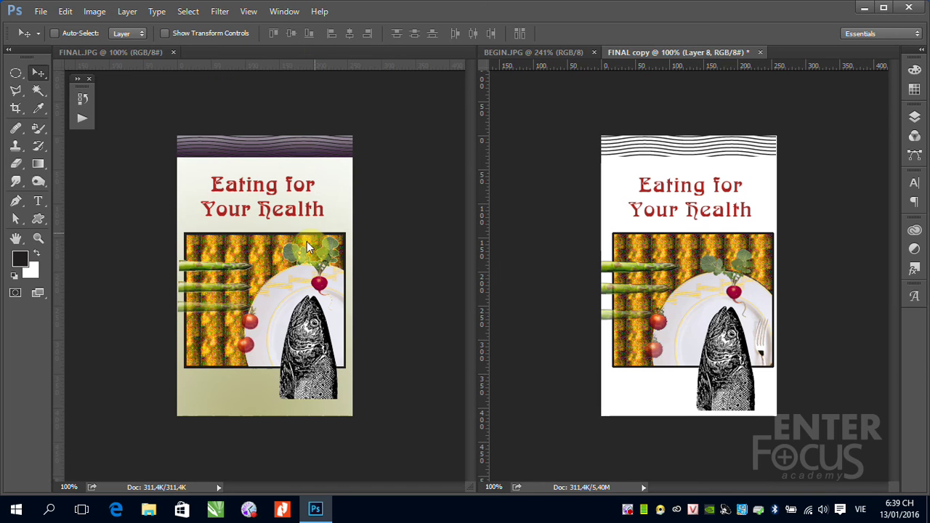
pyautogui.click(535, 53)
pyautogui.click(594, 53)
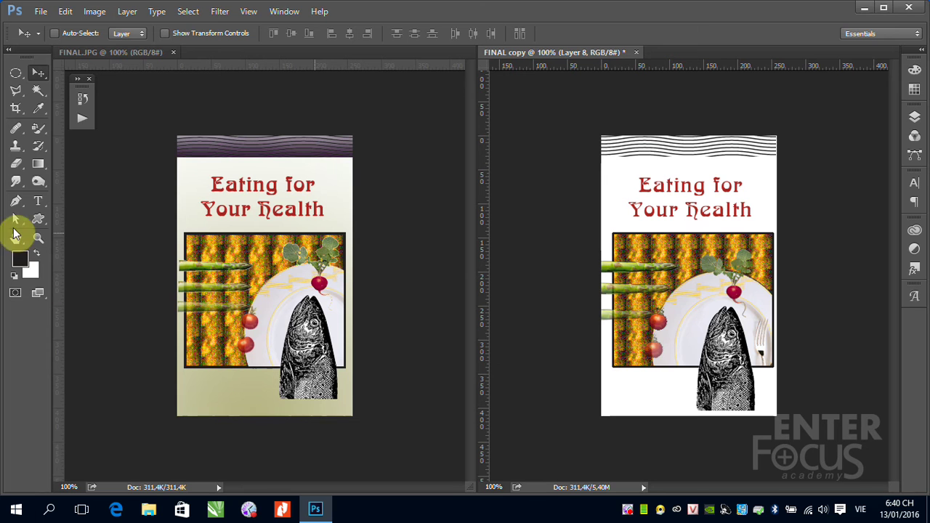
# - Sample the pale green from FINAL.JPG's background as the foreground colour
pyautogui.click(44, 164)
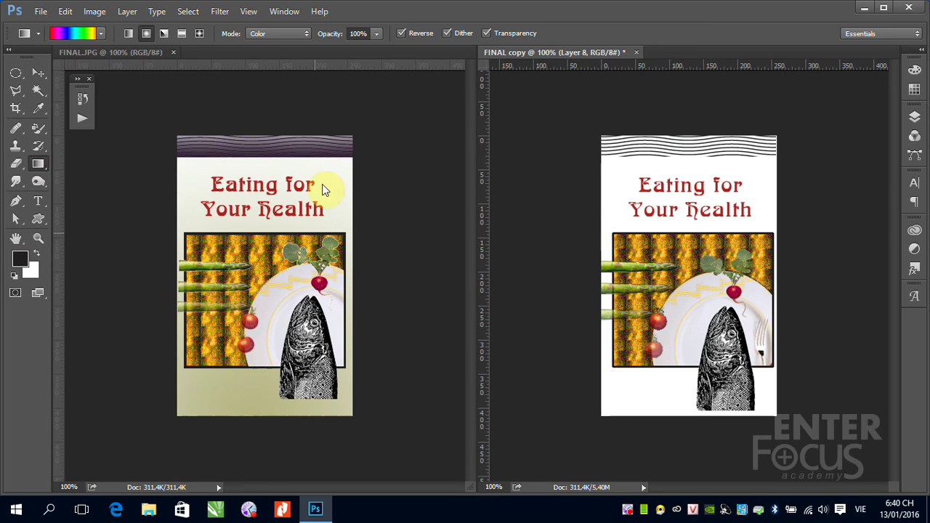
pyautogui.click(40, 114)
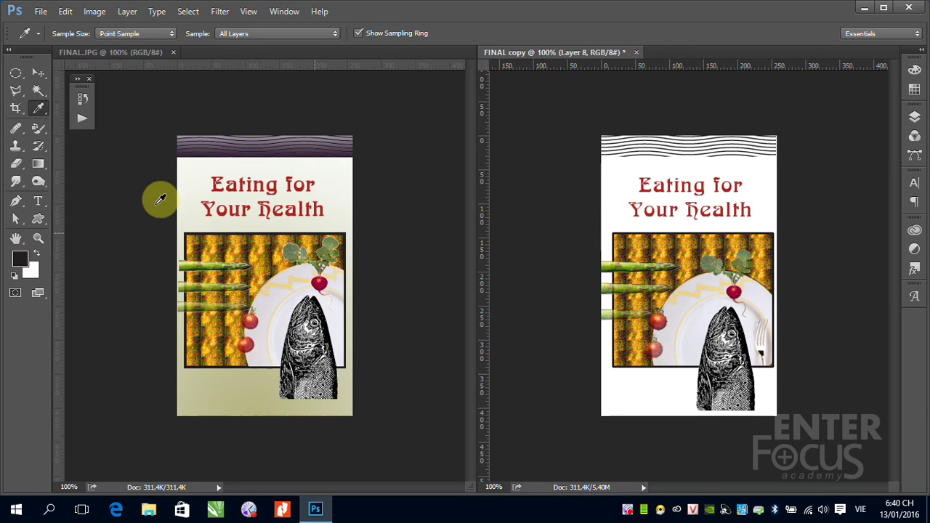
pyautogui.click(233, 411)
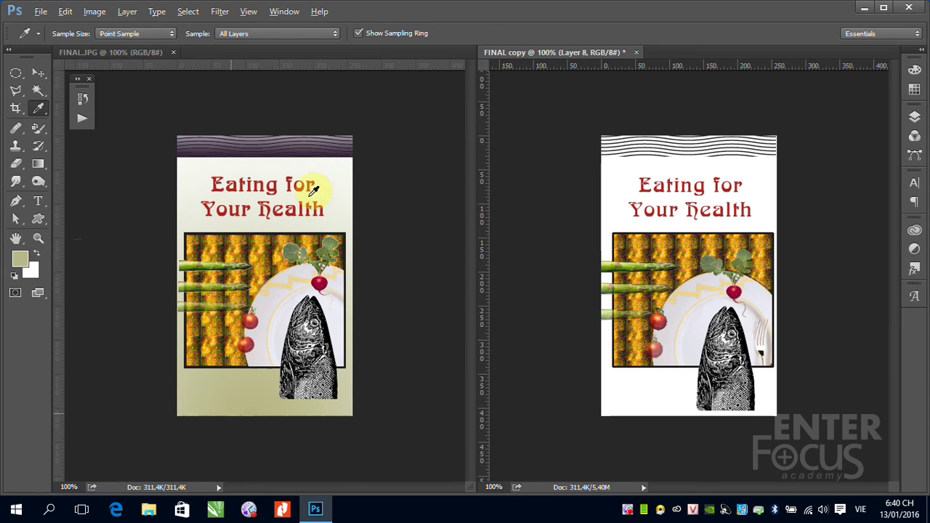
pyautogui.click(39, 266)
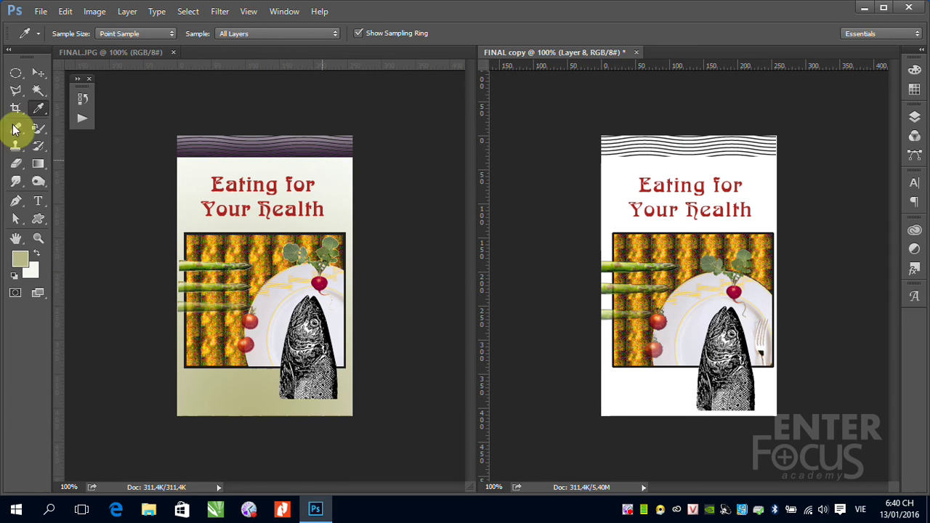
# - Pick the Foreground to Background preset for the Gradient tool
pyautogui.click(41, 164)
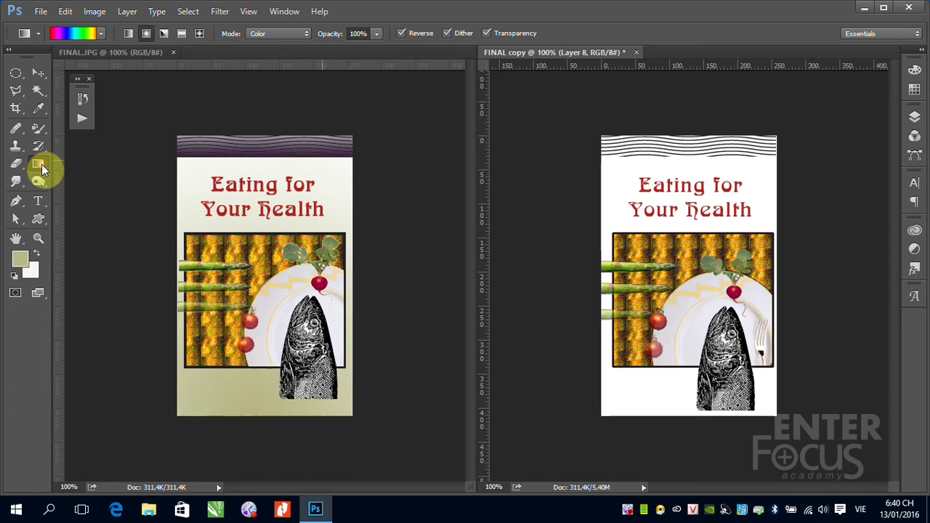
pyautogui.click(102, 32)
pyautogui.click(35, 64)
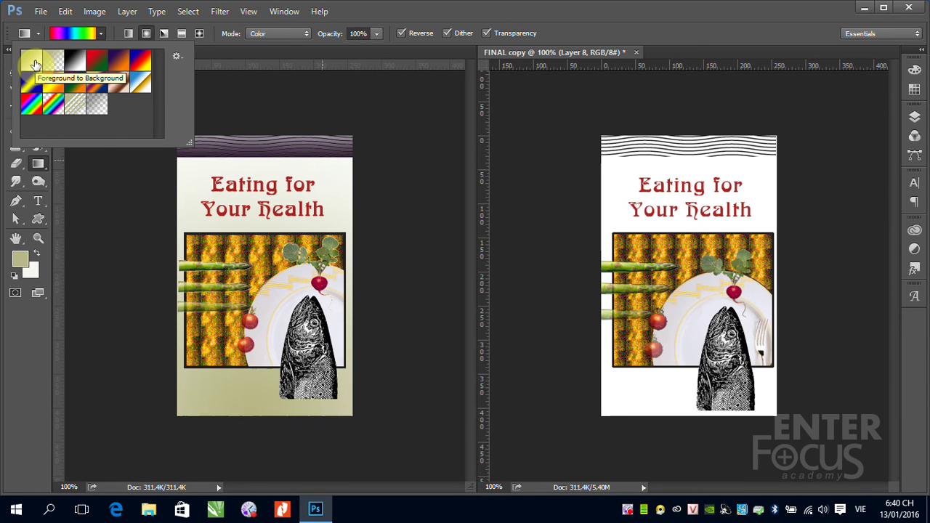
pyautogui.click(35, 64)
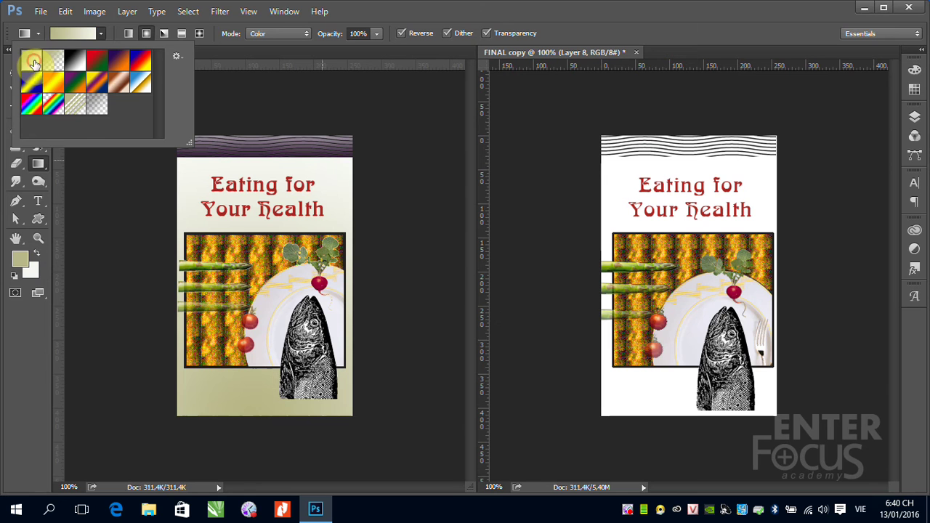
pyautogui.click(915, 117)
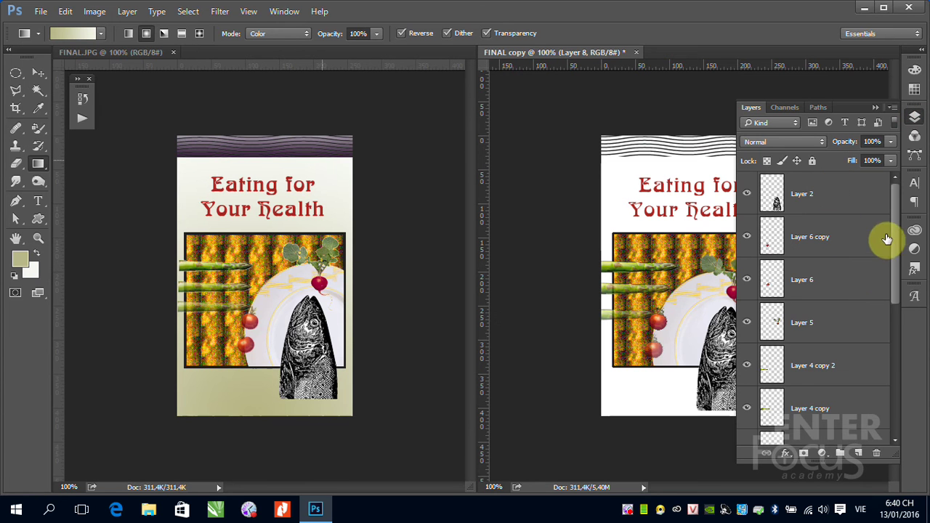
# - Select the poster copy's Background layer and set the gradient mode to Normal
pyautogui.moveTo(893, 229); pyautogui.dragTo(893, 398)
pyautogui.click(806, 424)
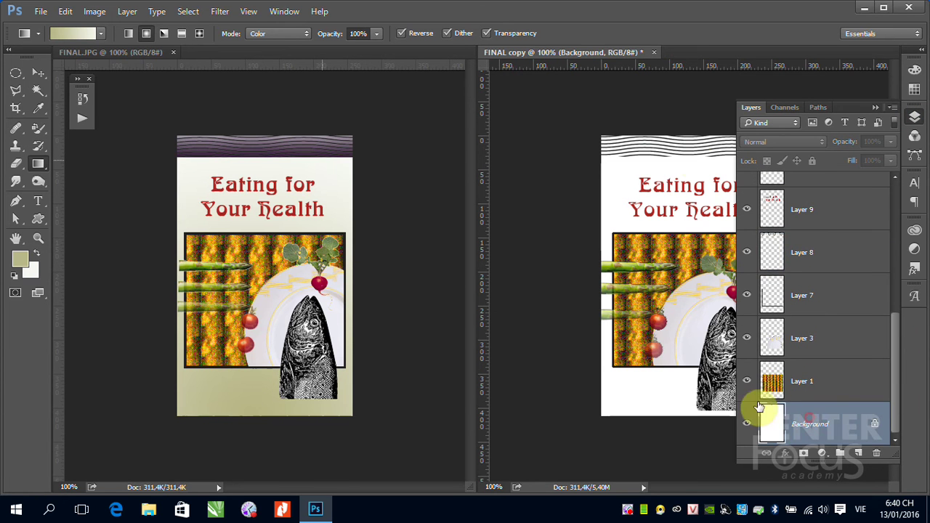
pyautogui.click(873, 109)
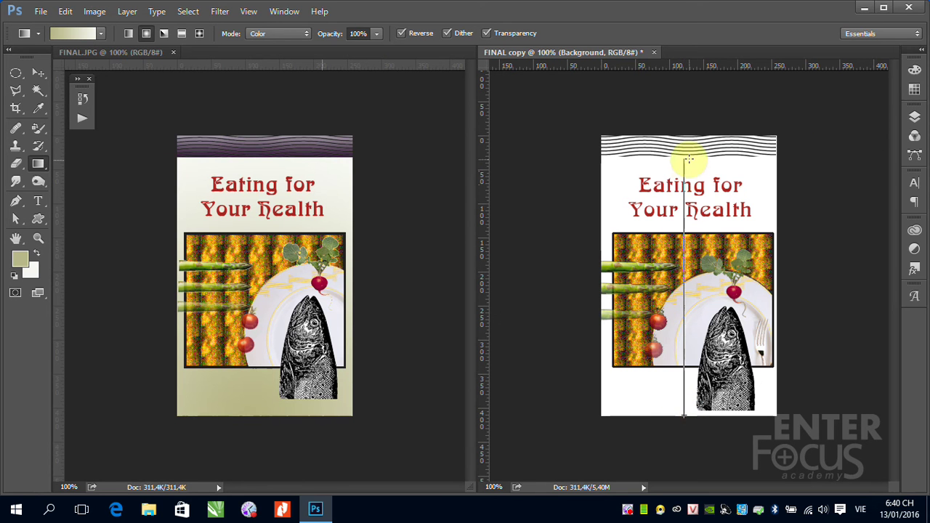
pyautogui.moveTo(684, 415); pyautogui.dragTo(689, 158)
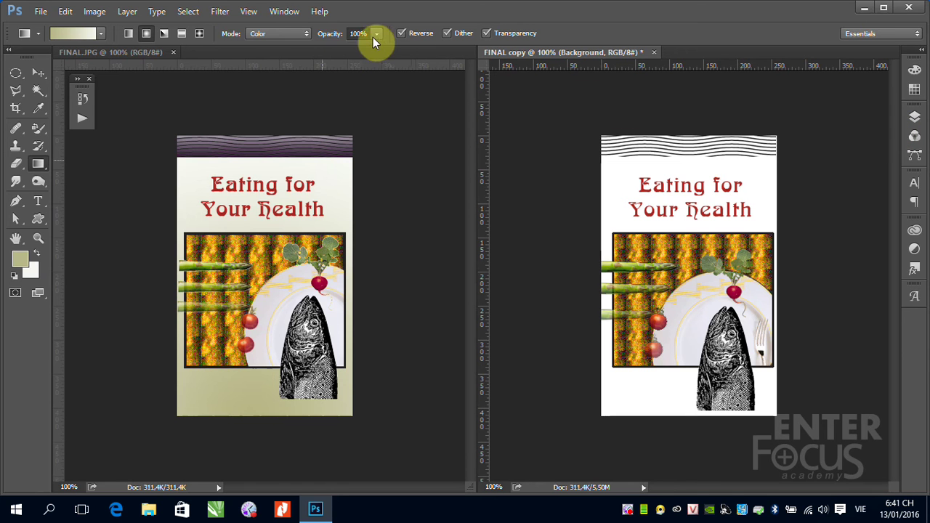
pyautogui.click(307, 34)
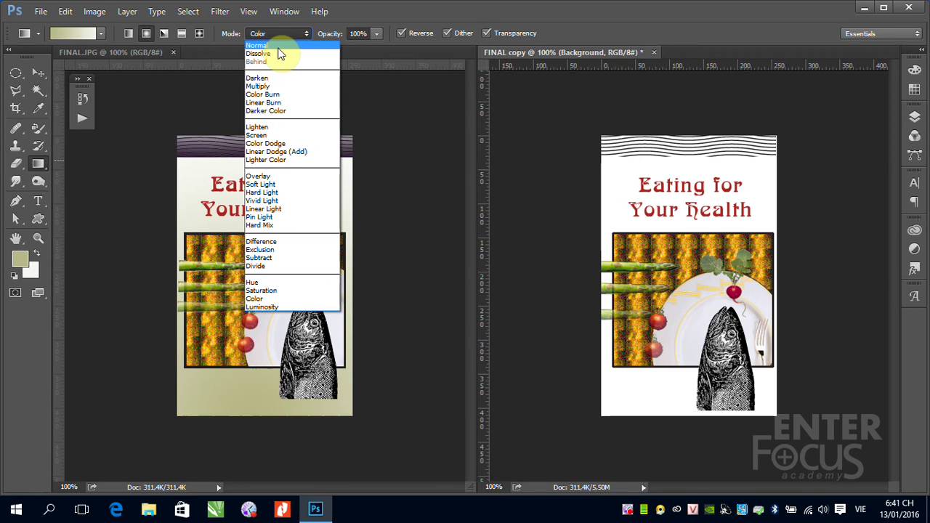
pyautogui.click(277, 47)
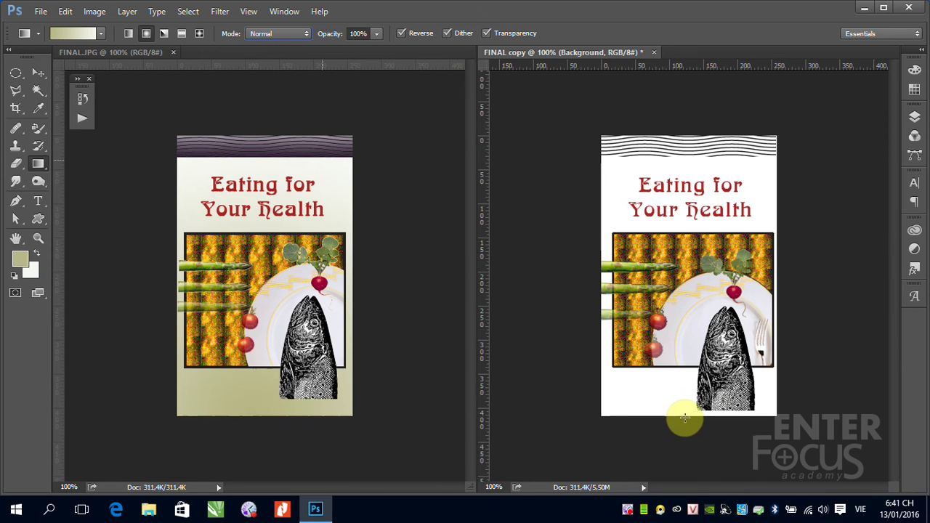
# - Swap the colours and fill the background with khaki at the bottom fading to white at the top
pyautogui.moveTo(685, 417); pyautogui.dragTo(681, 163)
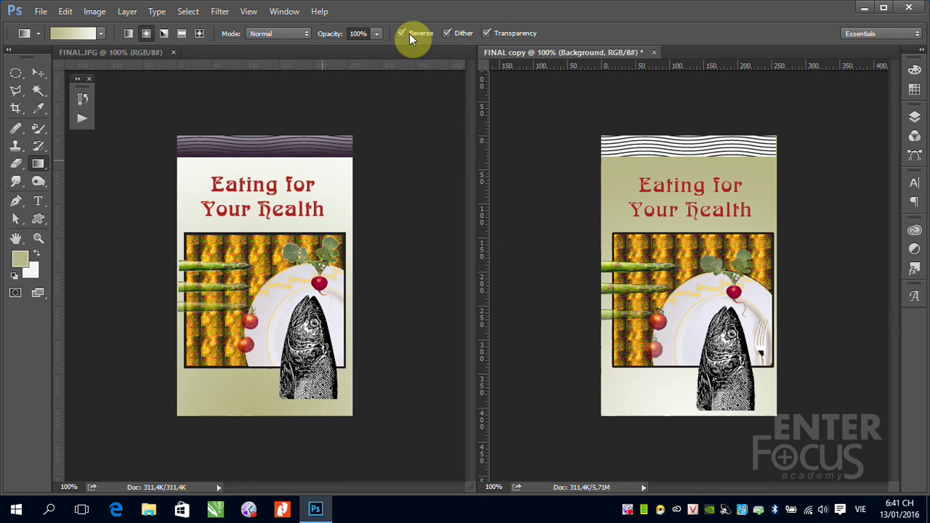
pyautogui.hotkey('ctrl', 'z')
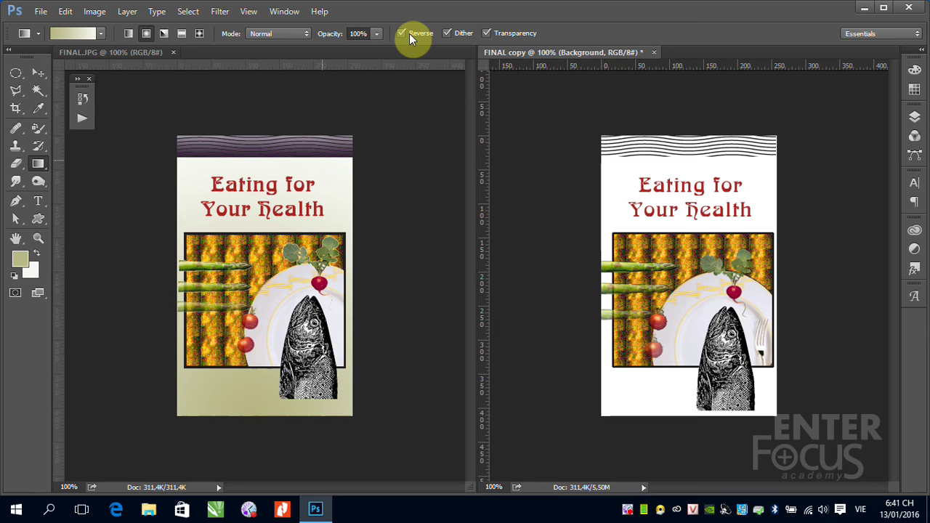
pyautogui.press('x')
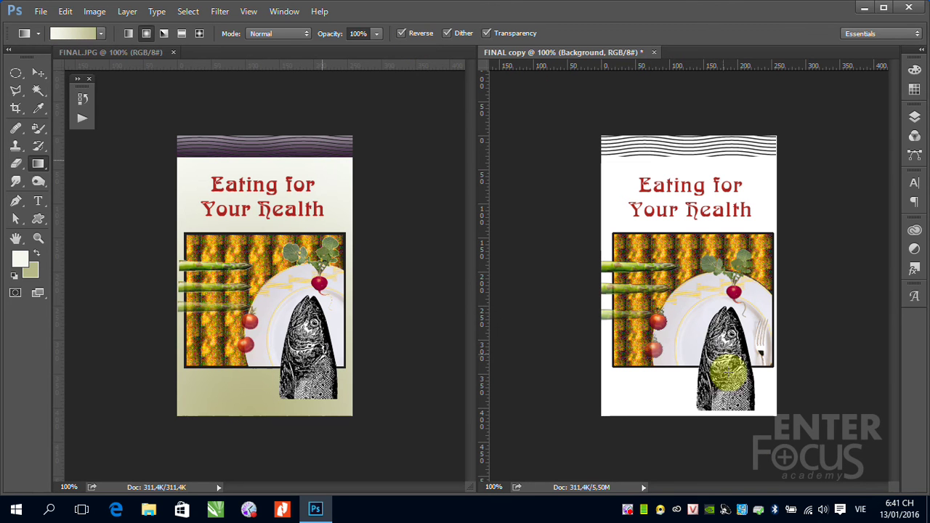
pyautogui.moveTo(684, 416); pyautogui.dragTo(687, 158)
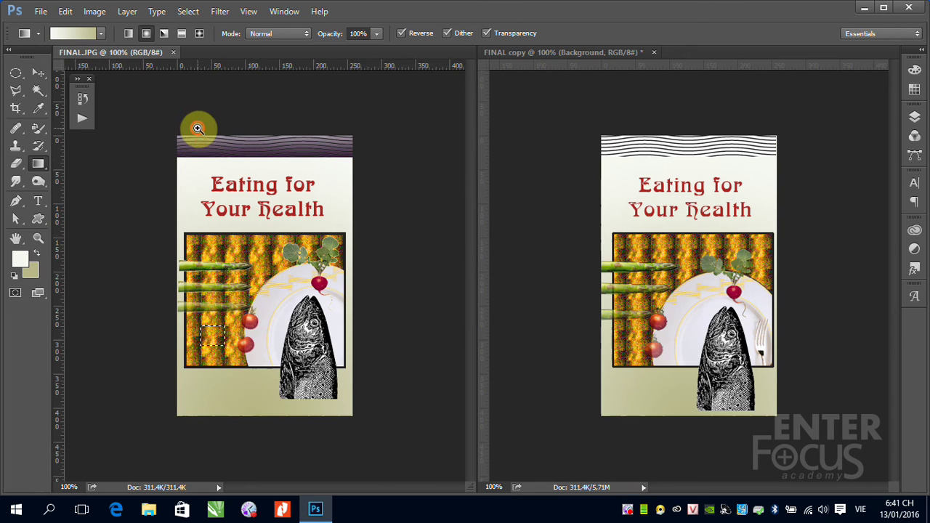
# - Sample light purple as foreground and dark purple as background from the reference's wave band
pyautogui.moveTo(197, 125); pyautogui.dragTo(270, 197)
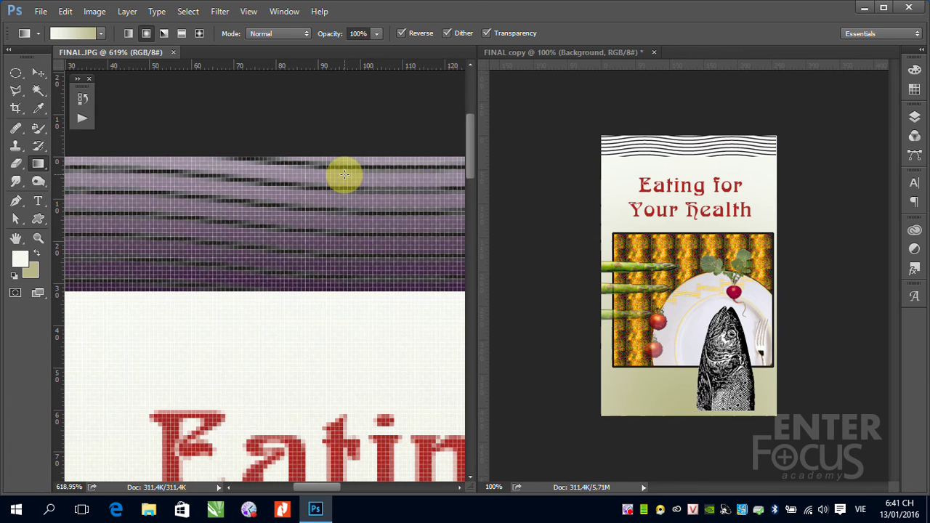
pyautogui.click(38, 108)
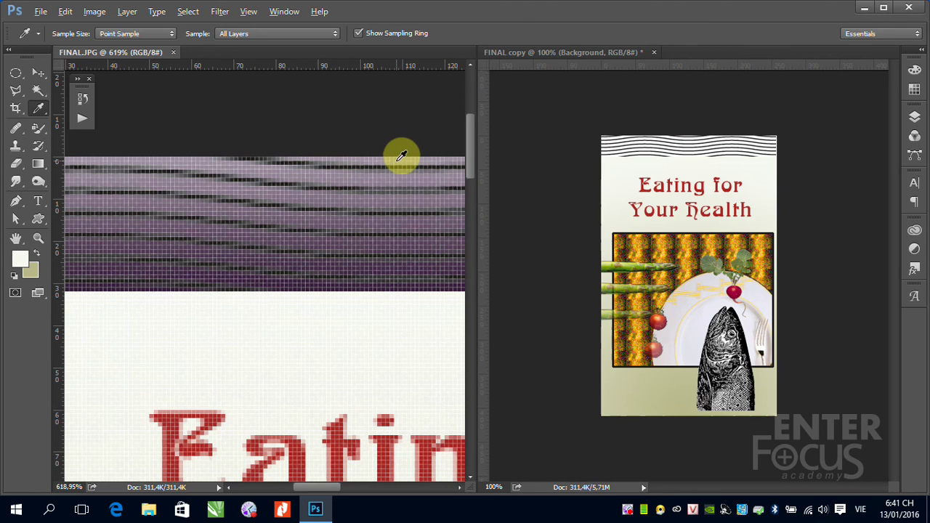
pyautogui.press('alt')
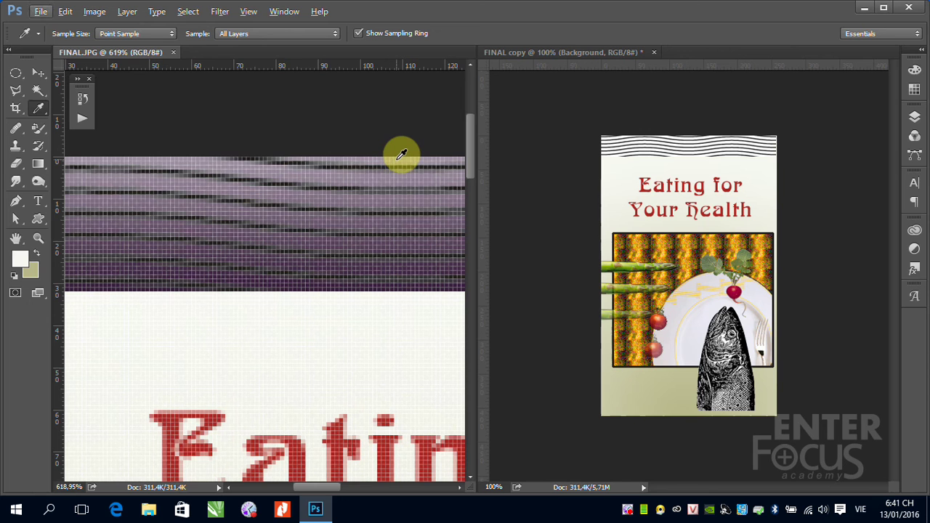
pyautogui.click(400, 154)
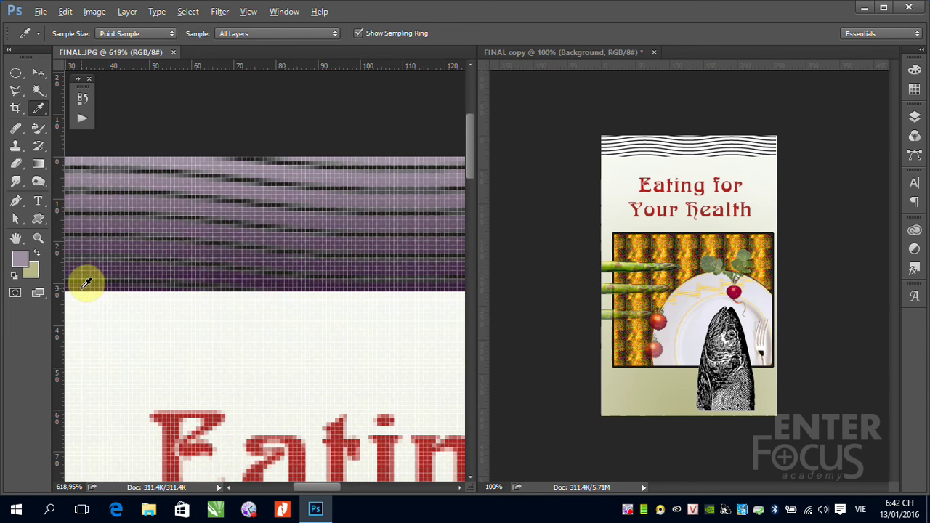
pyautogui.keyDown('alt'); pyautogui.click(87, 283); pyautogui.keyUp('alt')
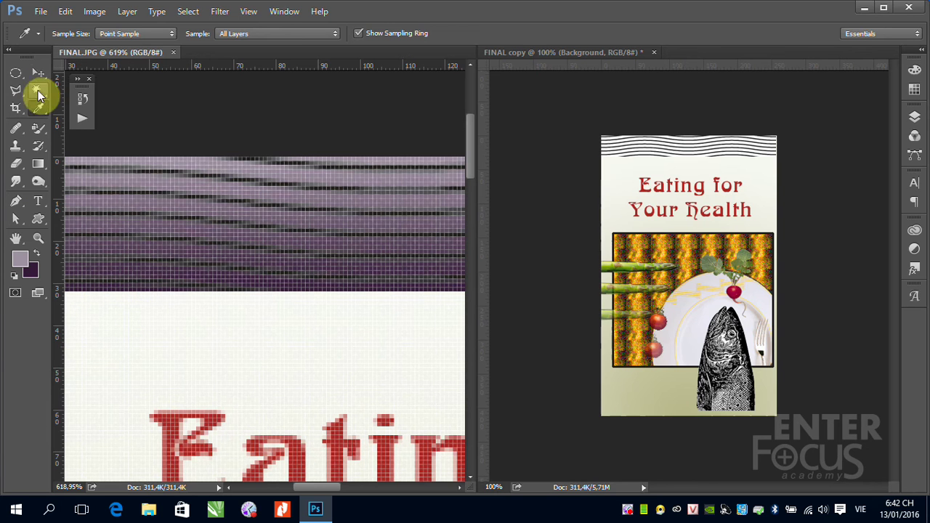
# - Return to the Move tool with the poster copy active and its layer list showing
pyautogui.click(39, 73)
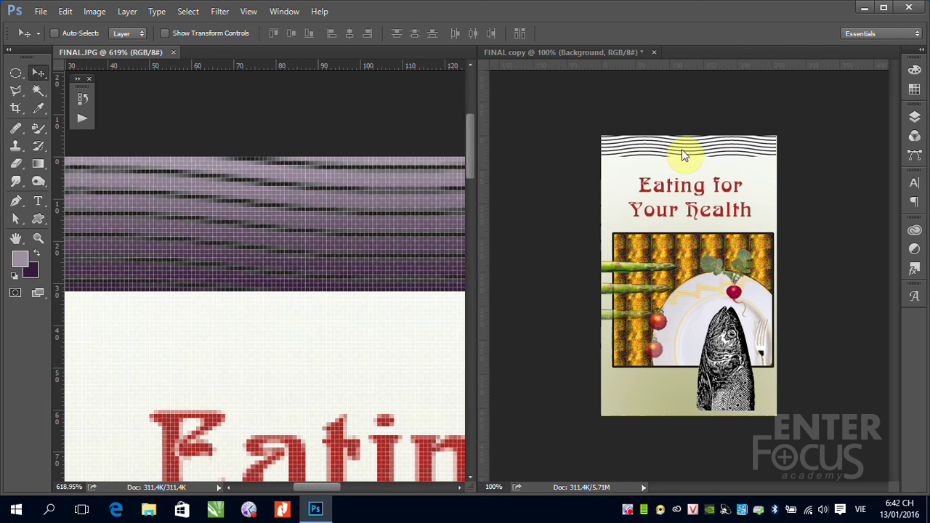
pyautogui.click(694, 143)
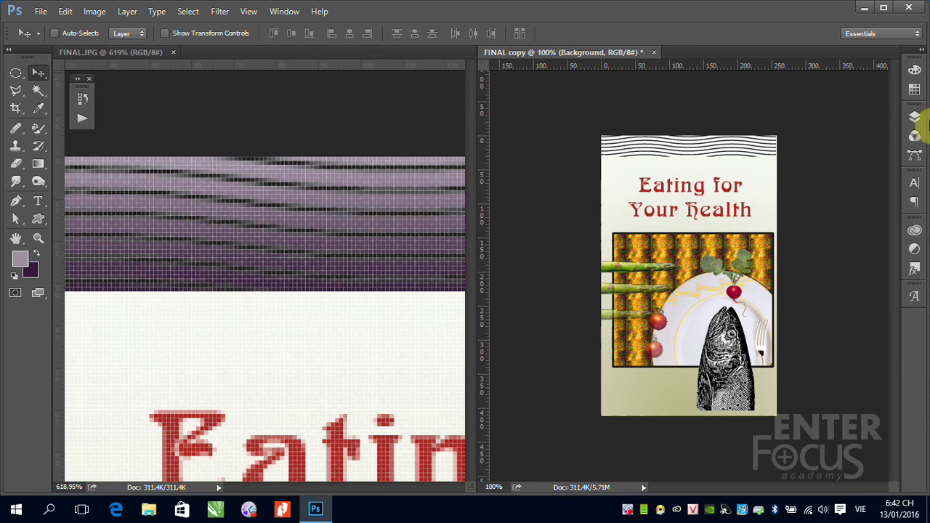
pyautogui.click(914, 117)
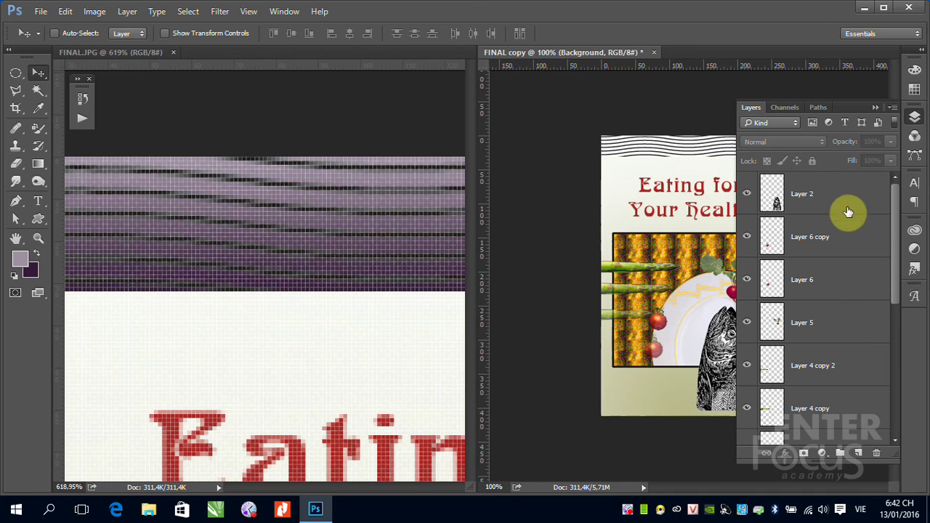
pyautogui.press('ctrl')
pyautogui.keyDown('ctrl'); pyautogui.click(667, 157); pyautogui.keyUp('ctrl')
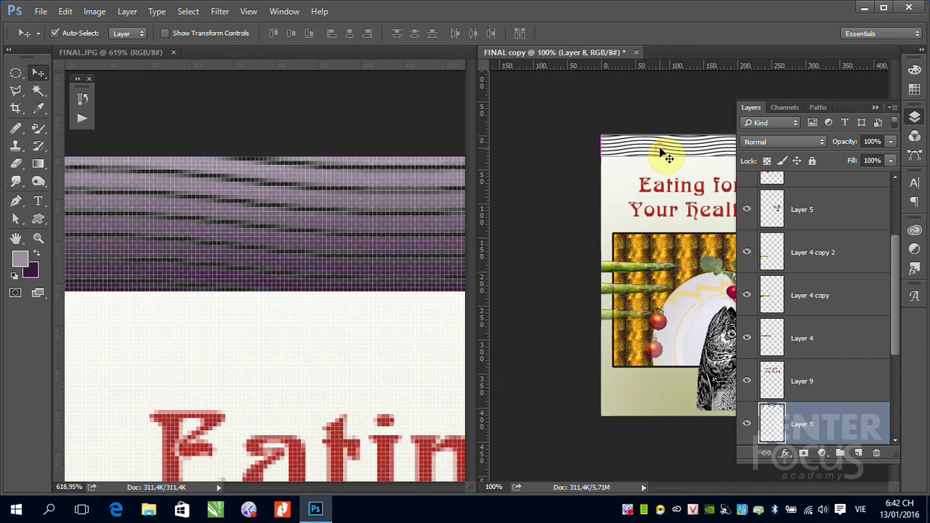
pyautogui.moveTo(772, 430); pyautogui.dragTo(772, 421)
pyautogui.press('ctrl')
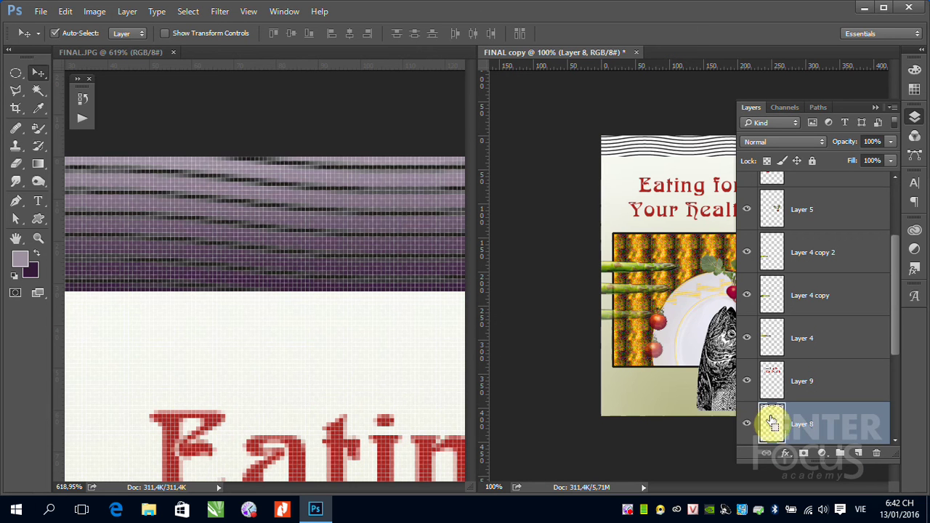
pyautogui.keyDown('ctrl'); pyautogui.click(771, 421); pyautogui.keyUp('ctrl')
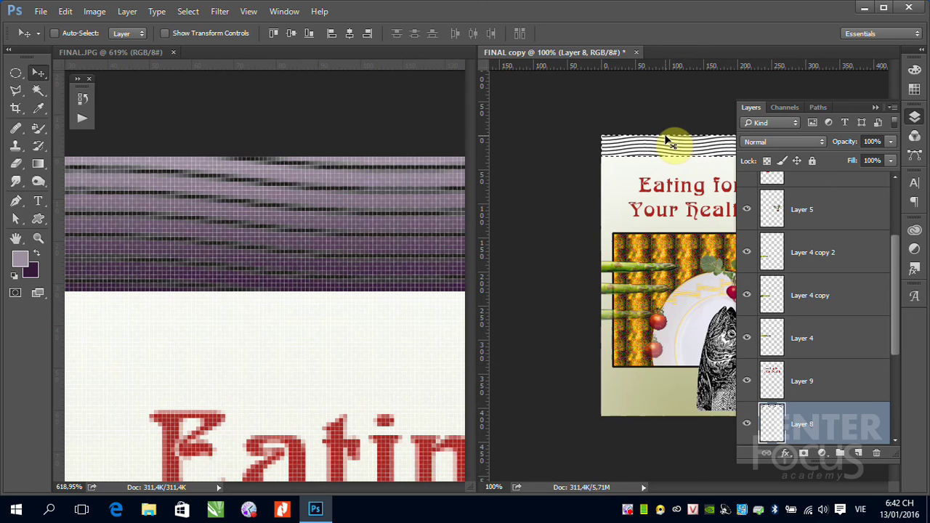
pyautogui.hotkey('ctrl', 'd')
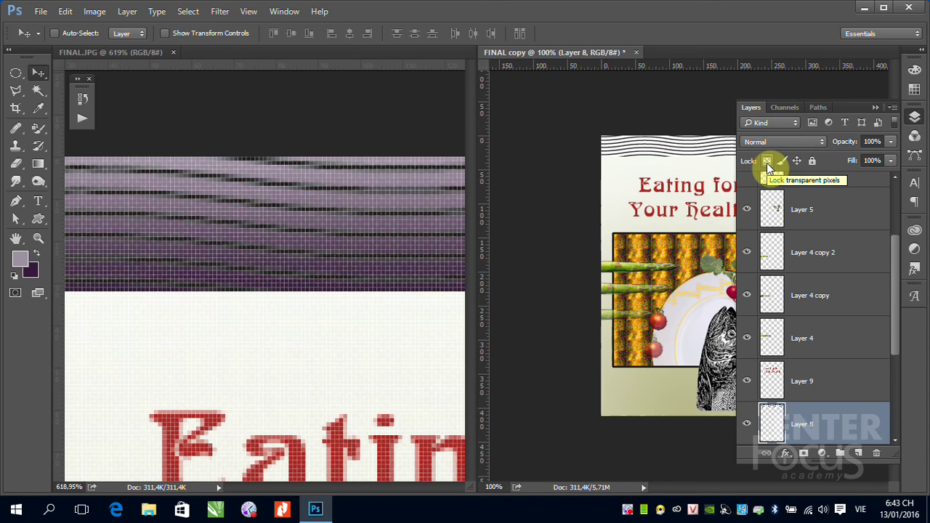
# - Lock transparent pixels on Layer 8, the black-and-grey wave band layer
pyautogui.click(767, 161)
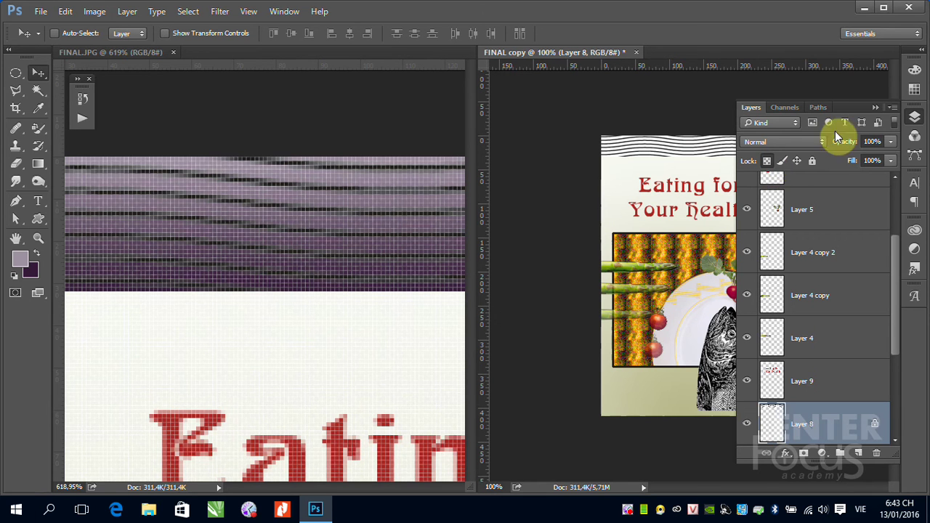
pyautogui.click(875, 108)
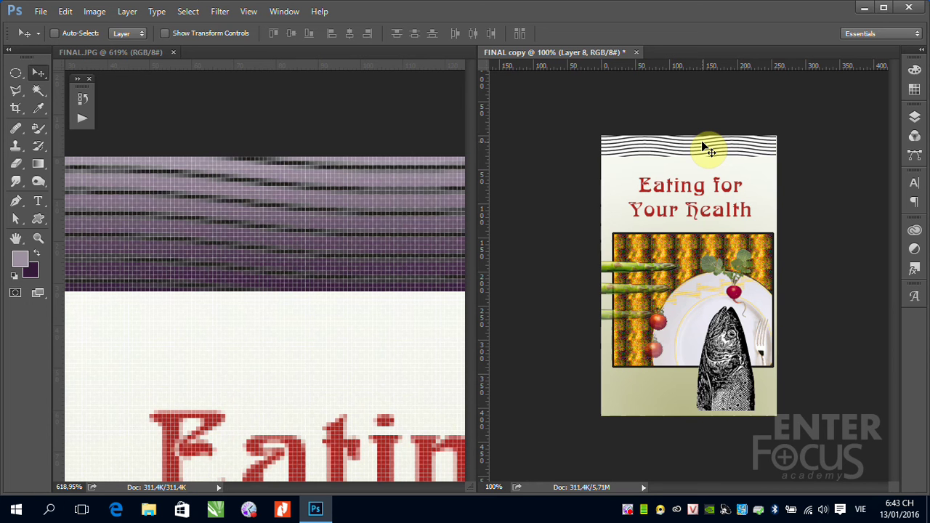
pyautogui.click(913, 117)
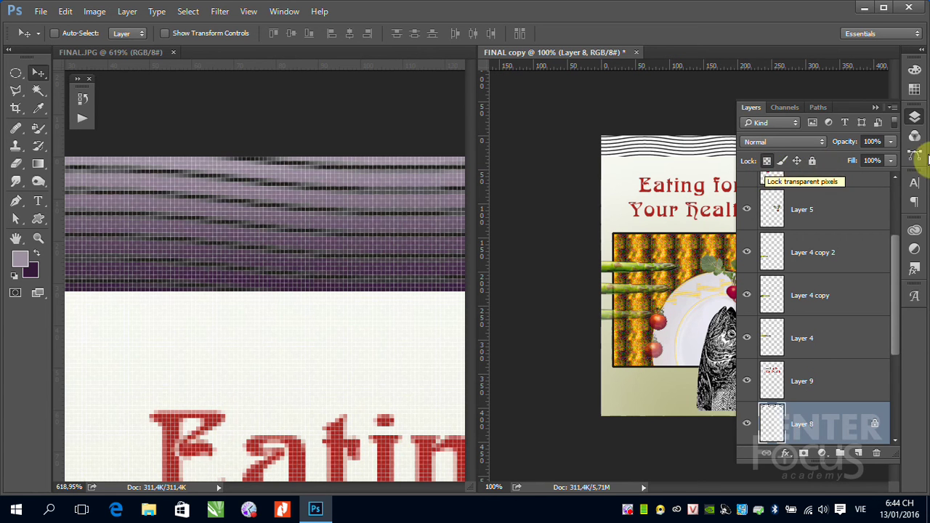
# - Tint Layer 8's wave band purple with a Multiply-mode gradient after discarding two trial fills
pyautogui.click(877, 108)
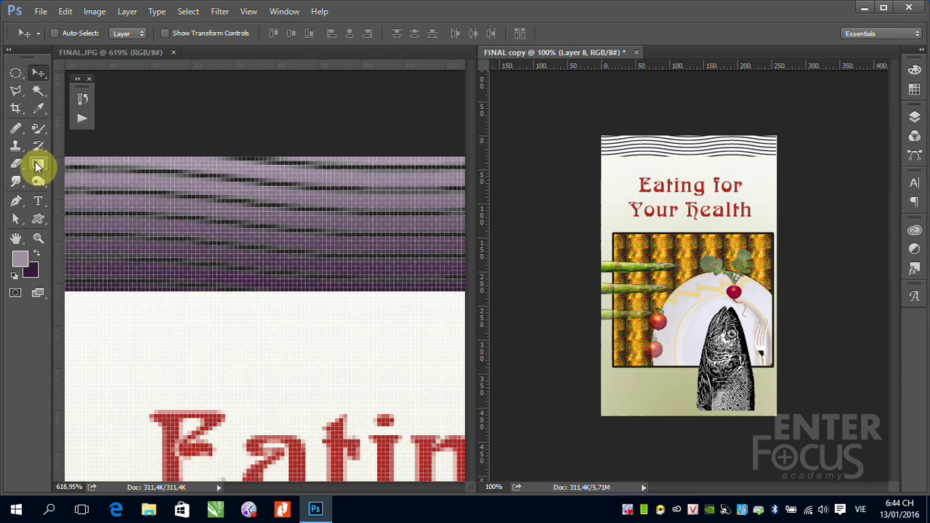
pyautogui.click(37, 163)
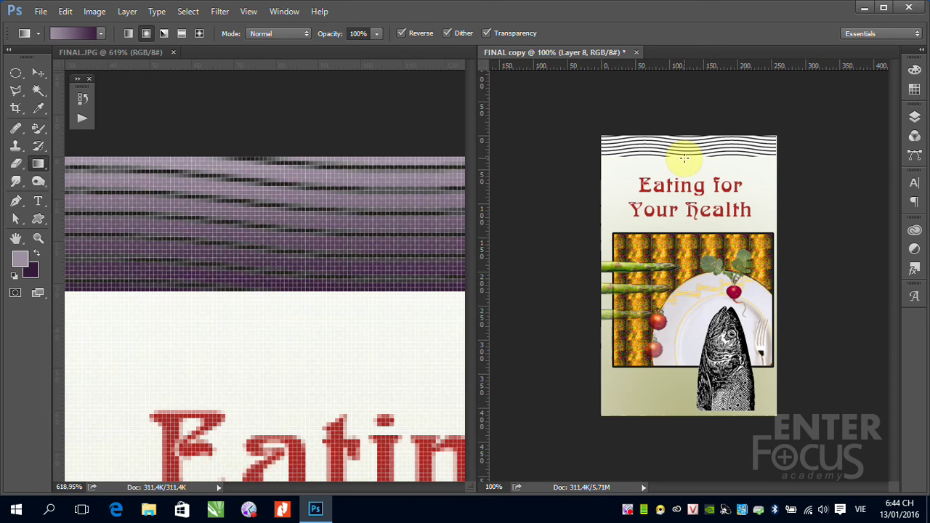
pyautogui.moveTo(683, 158); pyautogui.dragTo(686, 134)
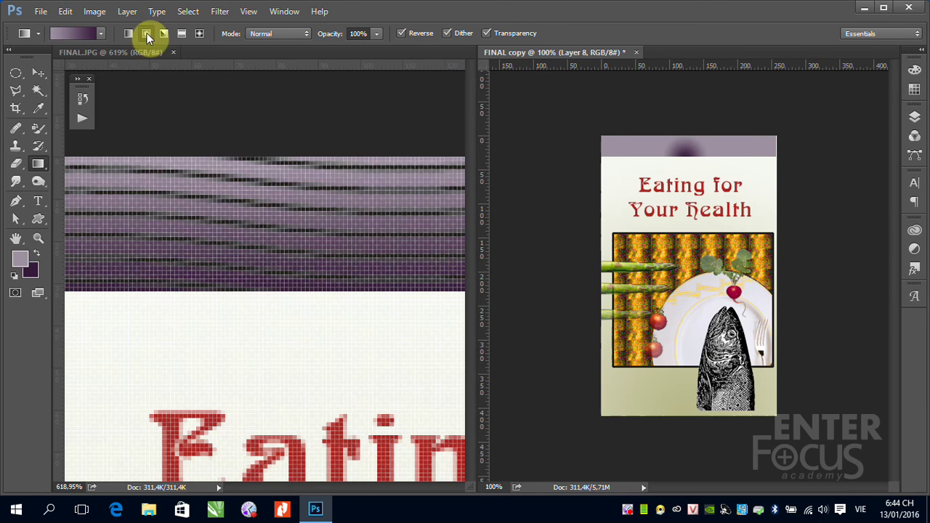
pyautogui.hotkey('ctrl', 'z')
pyautogui.moveTo(705, 145); pyautogui.dragTo(692, 154)
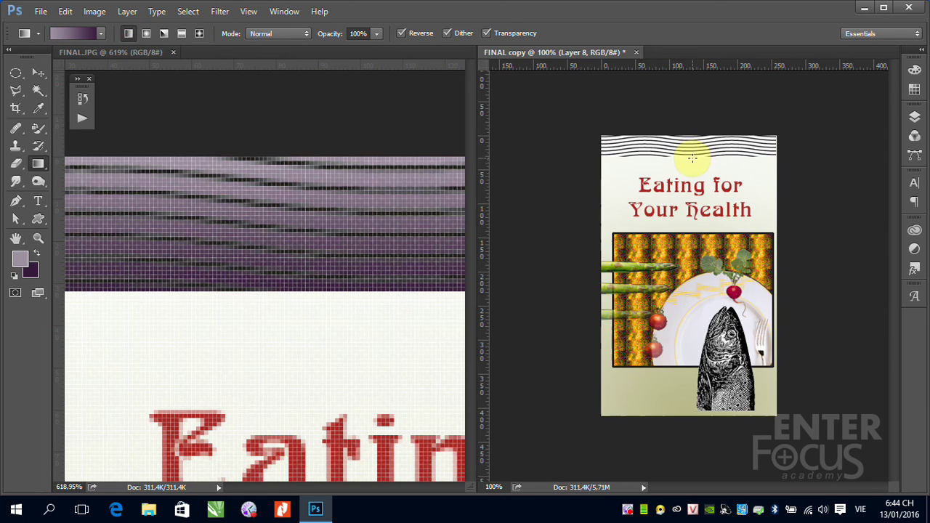
pyautogui.moveTo(692, 154); pyautogui.dragTo(717, 170)
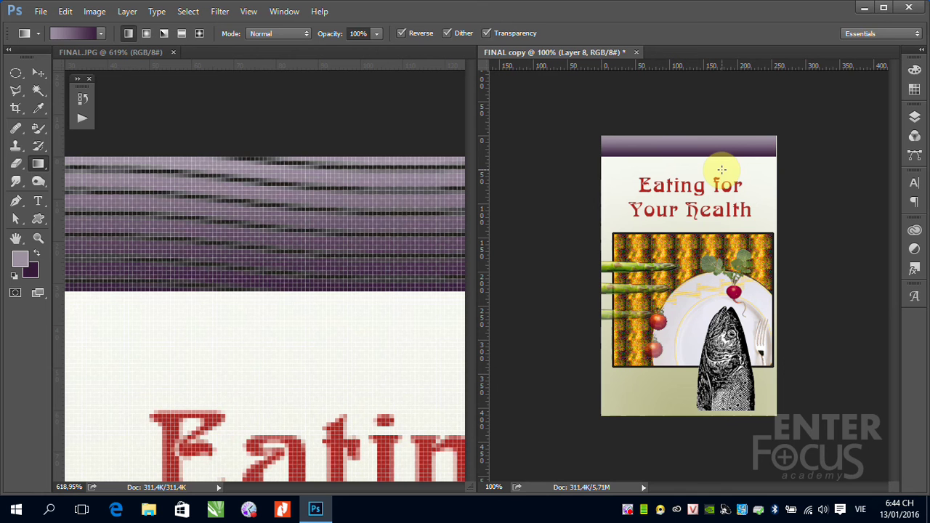
pyautogui.hotkey('ctrl', 'z')
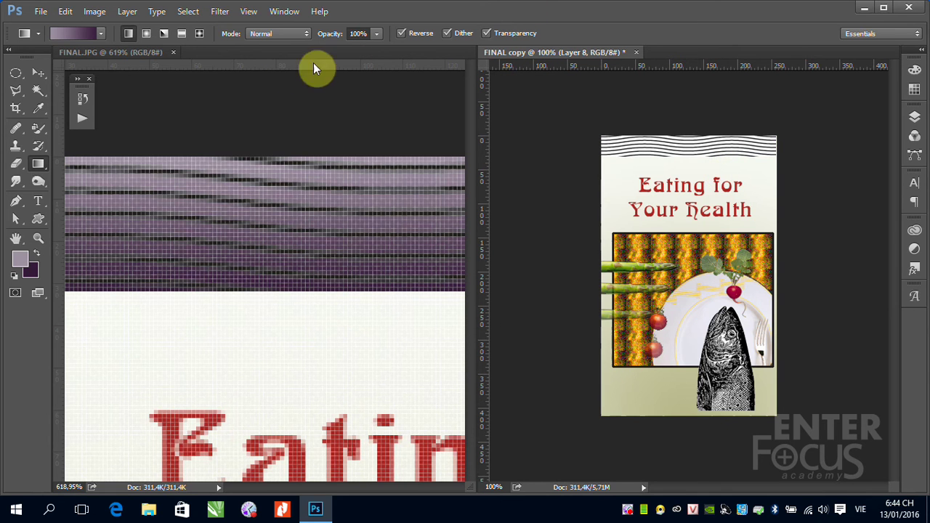
pyautogui.click(304, 34)
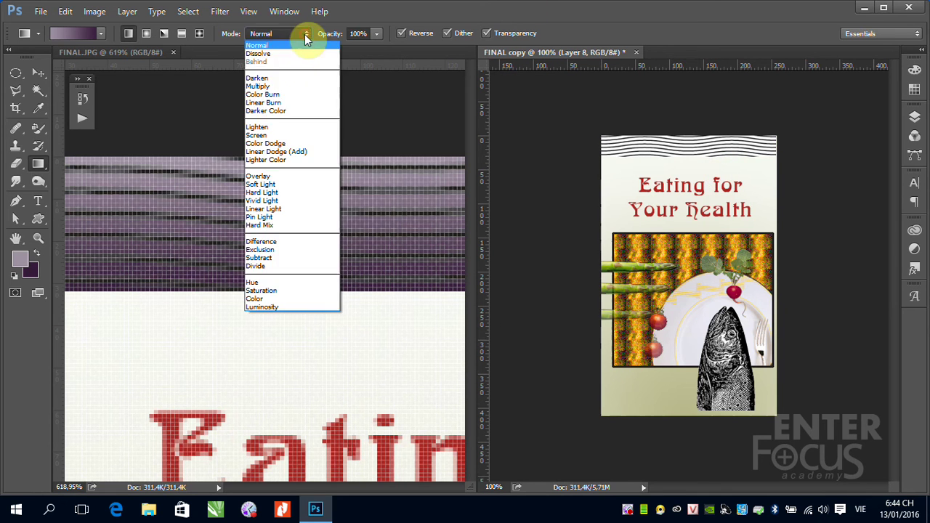
pyautogui.click(291, 86)
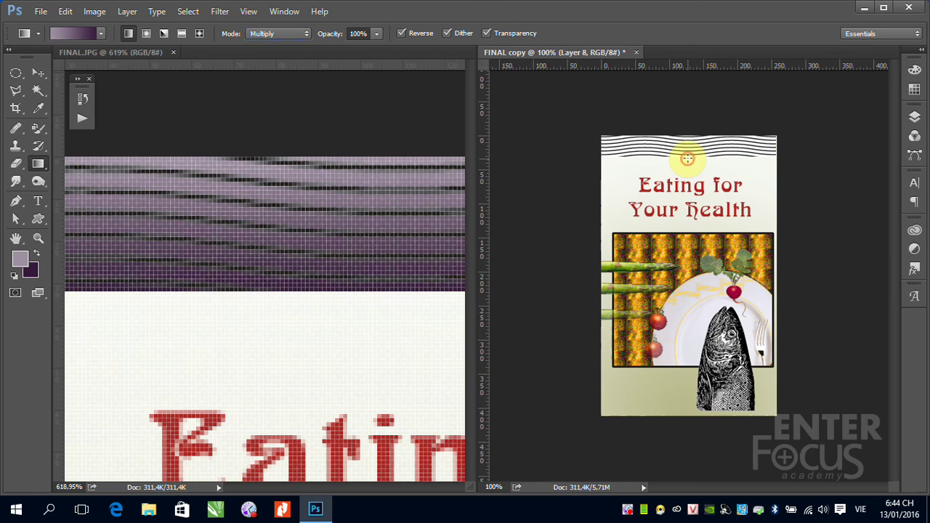
pyautogui.moveTo(687, 158); pyautogui.dragTo(687, 136)
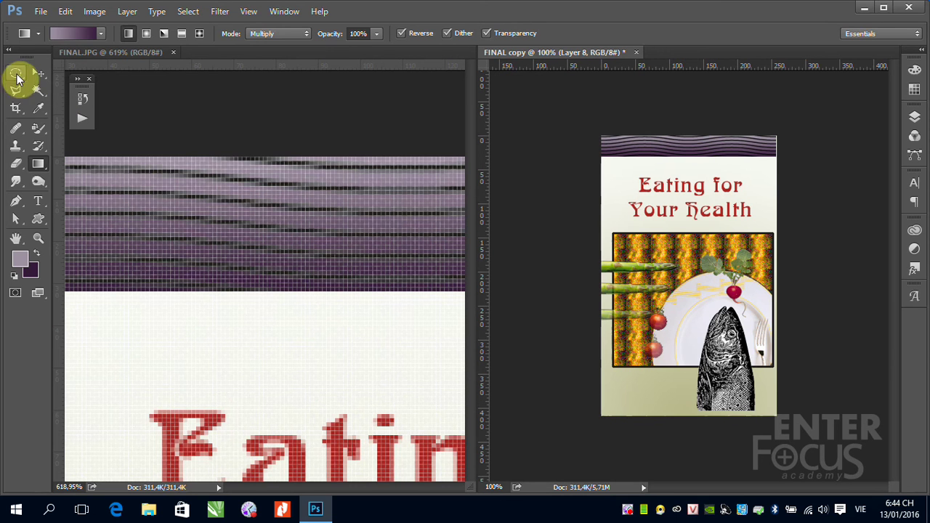
# - Display both the rebuilt copy and the original poster at 100% zoom
pyautogui.click(39, 74)
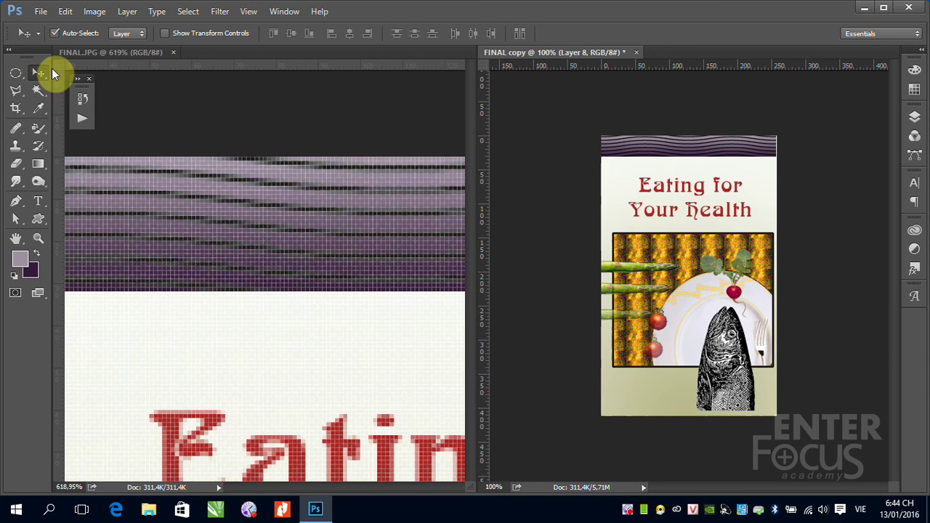
pyautogui.hotkey('ctrl', '-')
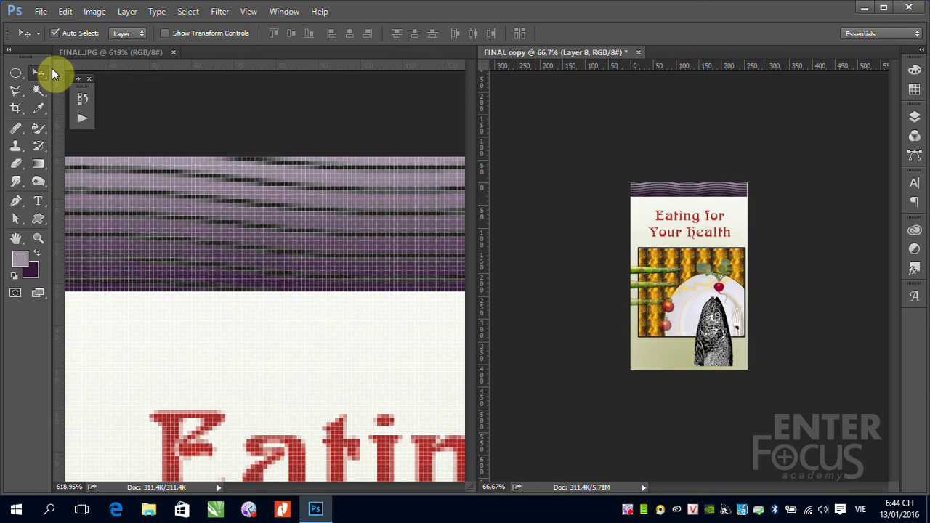
pyautogui.press('ctrl')
pyautogui.press('ctrl')
pyautogui.doubleClick(40, 239)
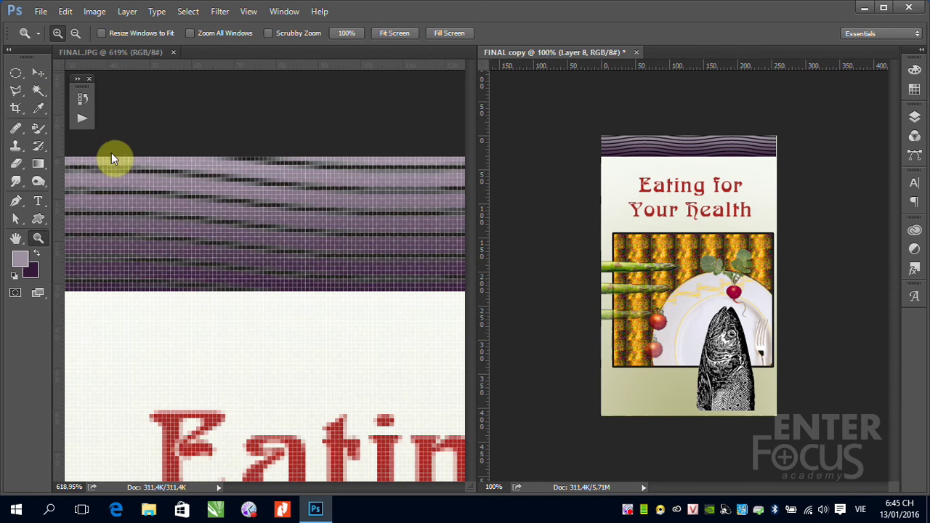
pyautogui.click(140, 53)
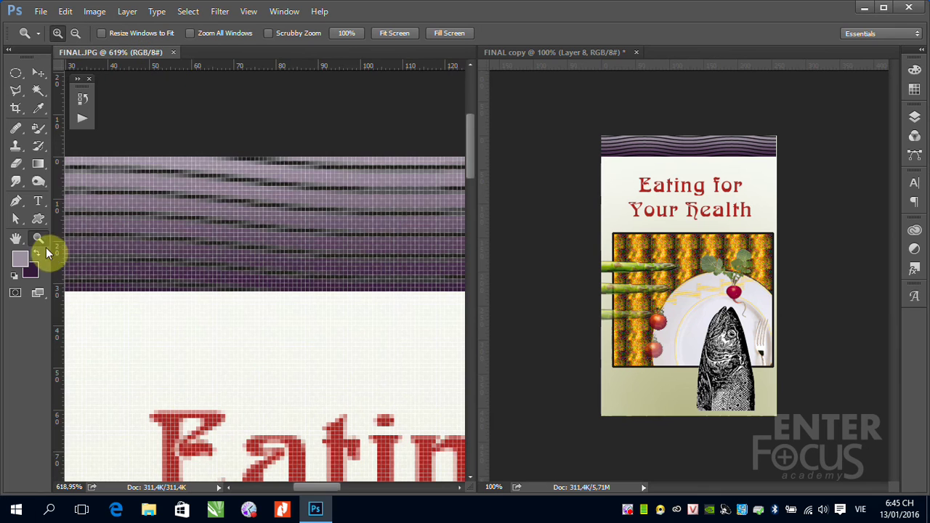
pyautogui.doubleClick(39, 238)
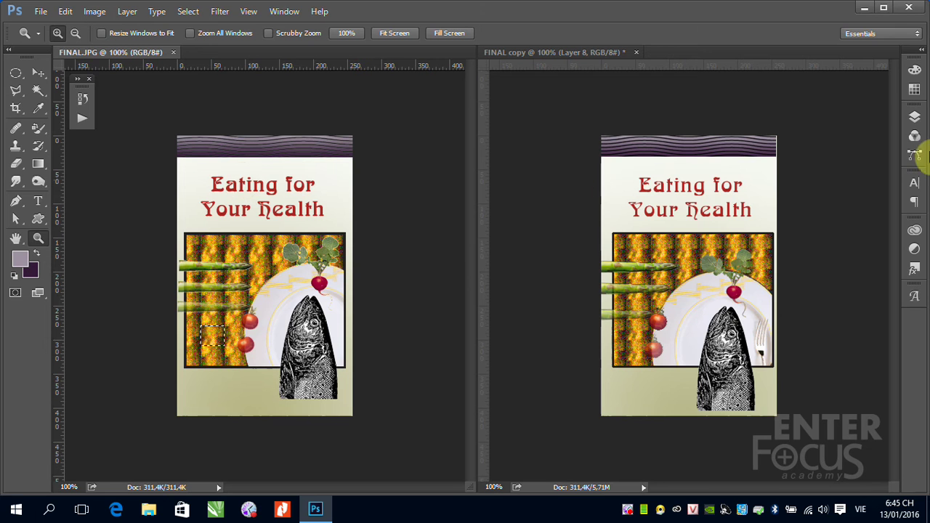
# - Make the rebuilt copy active, uncheck Move tool Auto-Select, and show its layer list
pyautogui.click(915, 116)
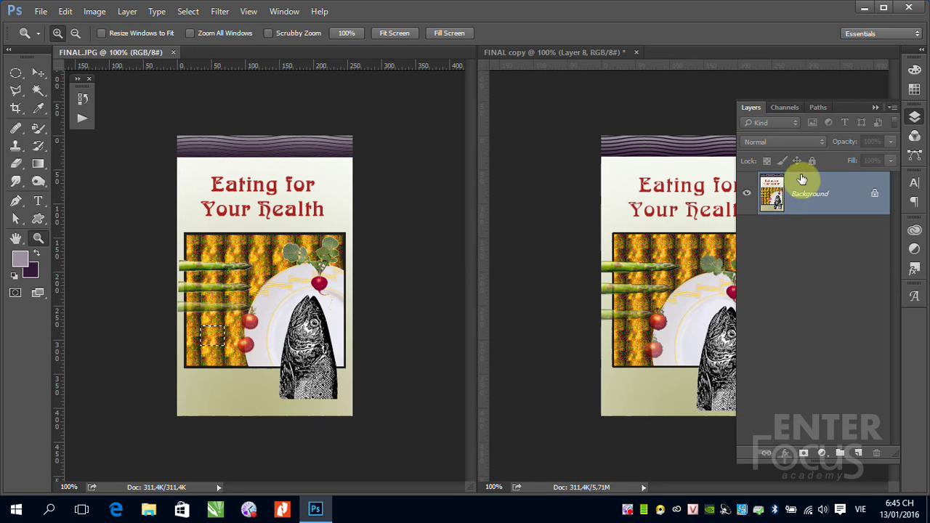
pyautogui.click(667, 158)
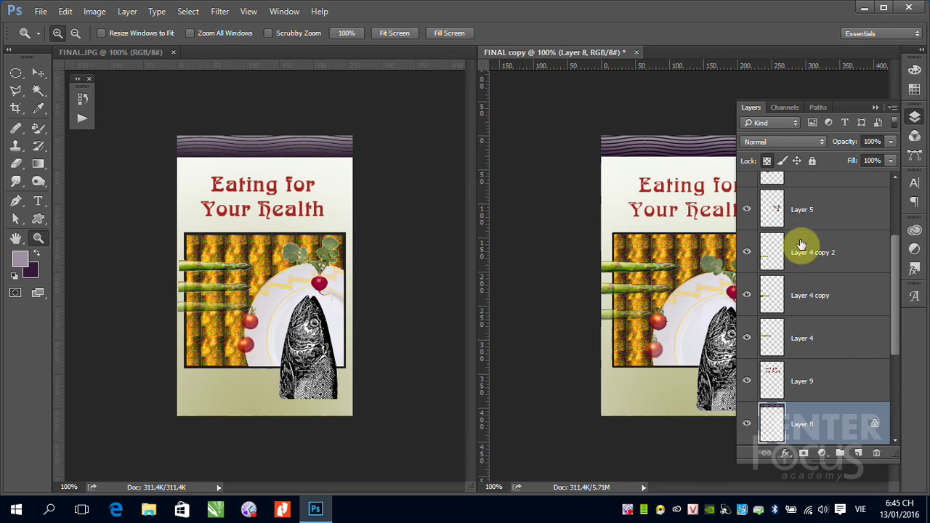
pyautogui.click(35, 73)
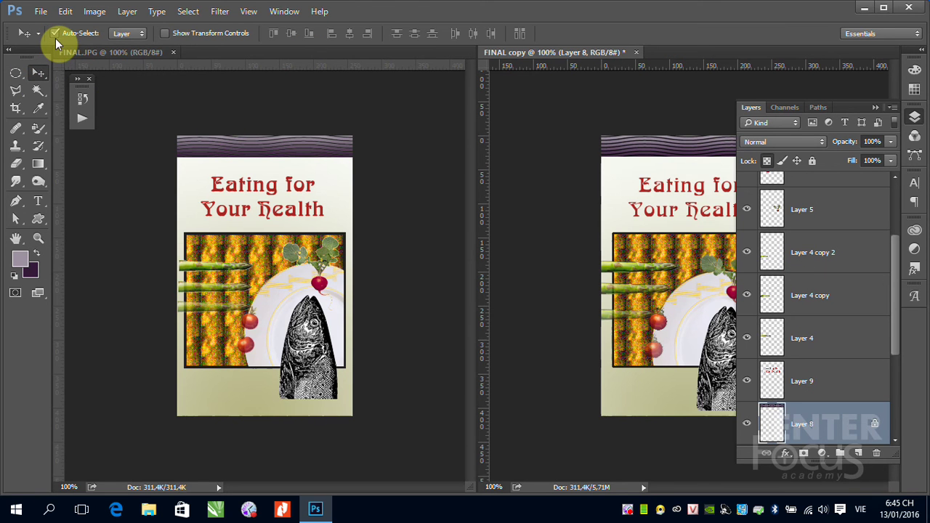
pyautogui.click(55, 36)
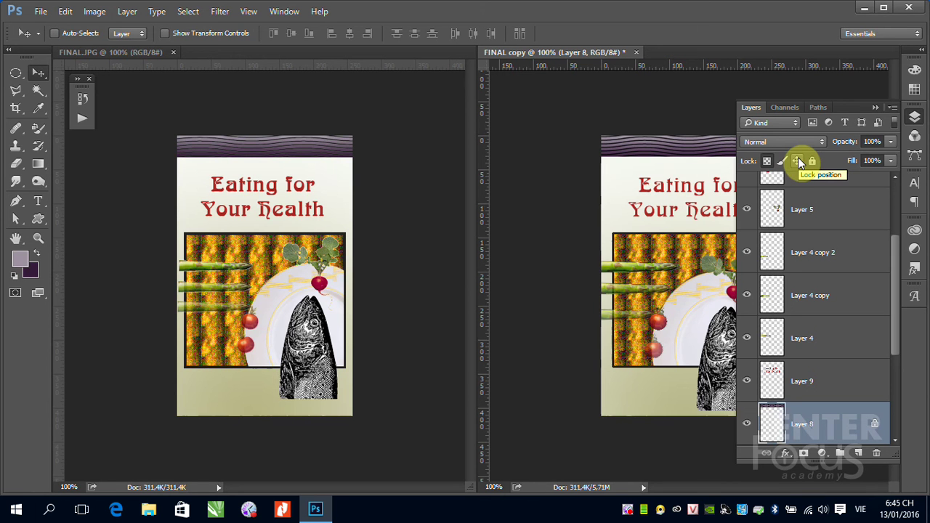
pyautogui.click(878, 108)
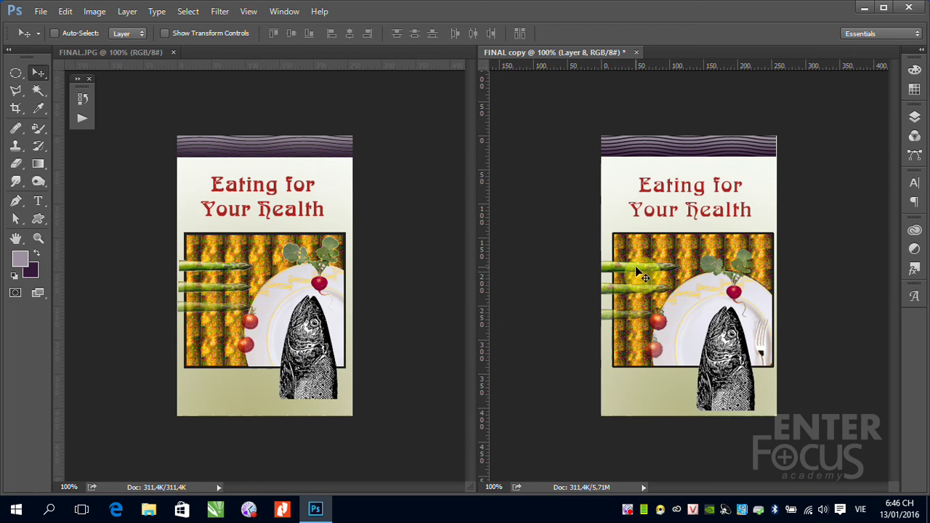
pyautogui.click(914, 116)
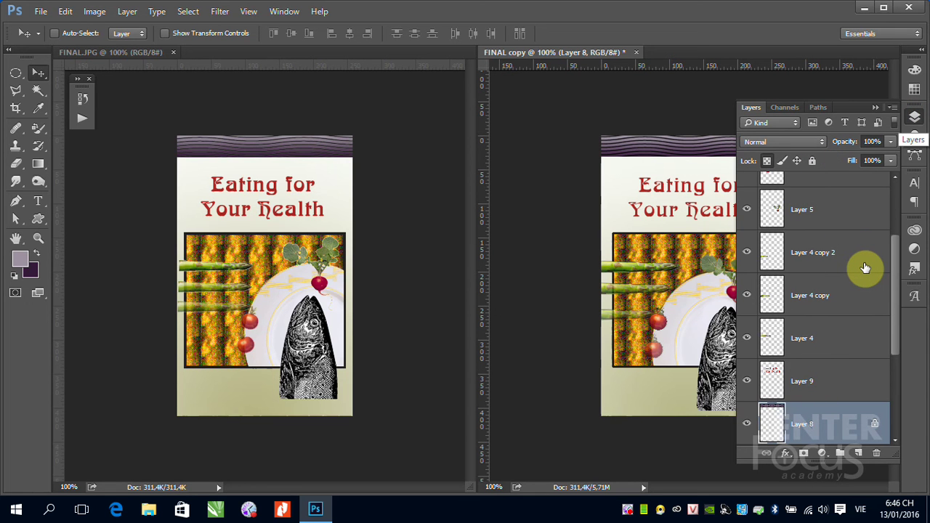
pyautogui.click(747, 211)
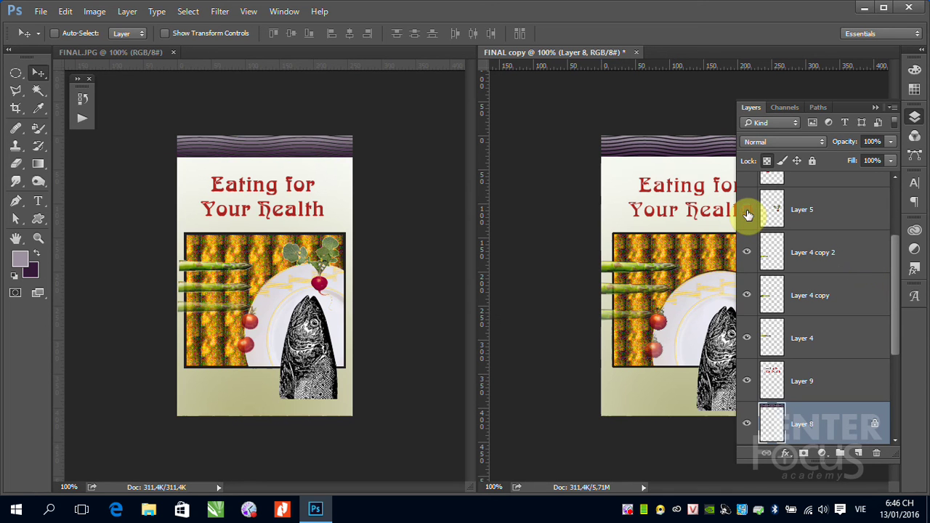
pyautogui.click(747, 210)
pyautogui.moveTo(893, 246); pyautogui.dragTo(892, 187)
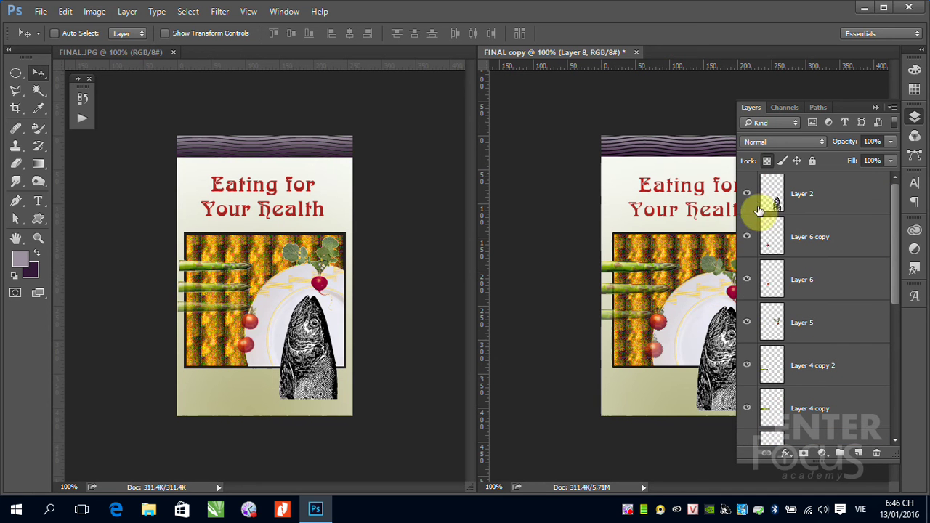
pyautogui.moveTo(746, 193); pyautogui.dragTo(753, 387)
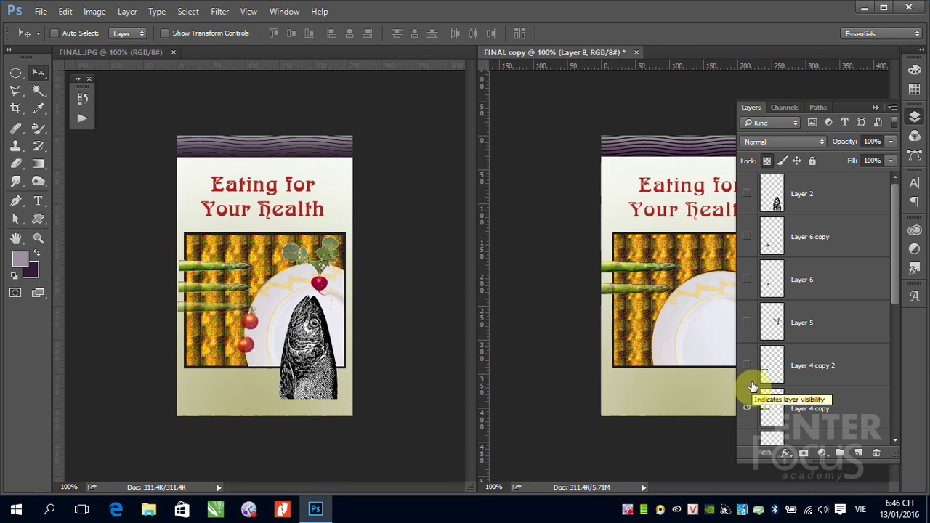
pyautogui.moveTo(748, 366); pyautogui.dragTo(750, 203)
pyautogui.moveTo(893, 197); pyautogui.dragTo(905, 311)
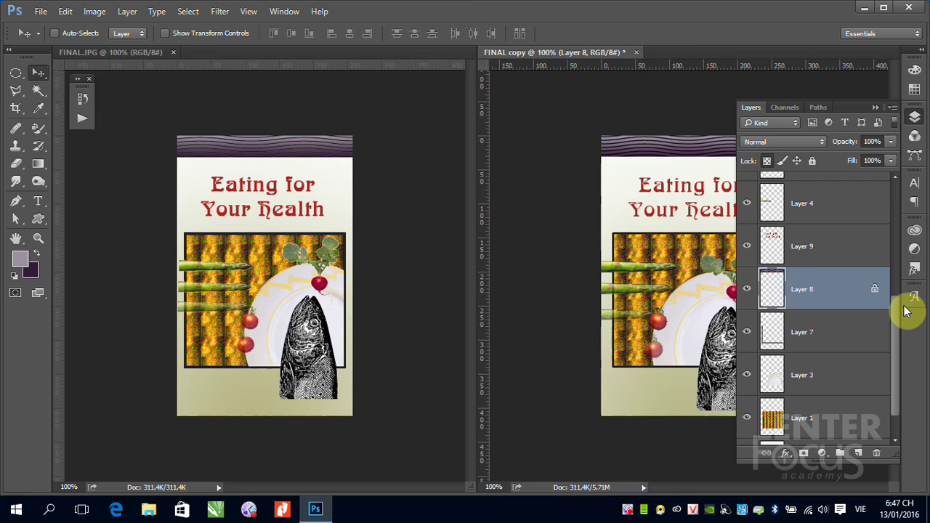
pyautogui.keyDown('ctrl'); pyautogui.click(717, 355); pyautogui.keyUp('ctrl')
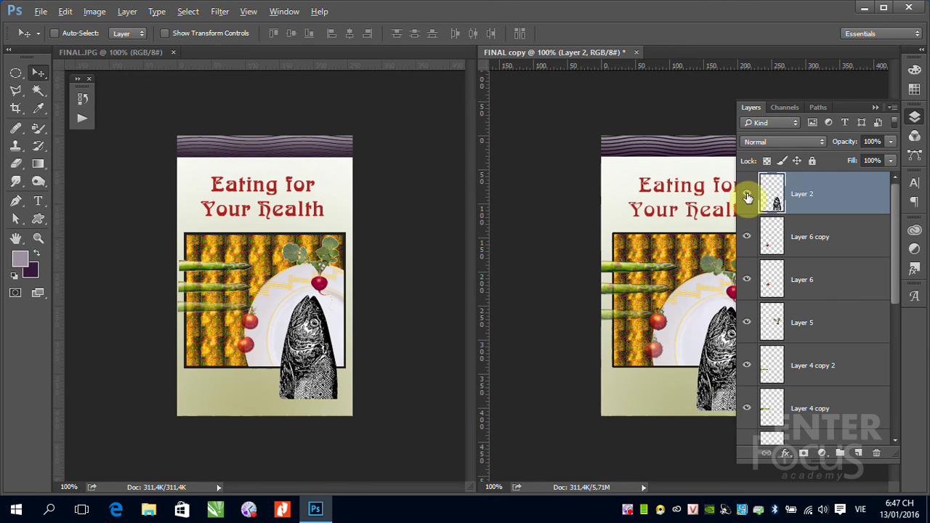
pyautogui.keyDown('alt'); pyautogui.click(748, 197); pyautogui.keyUp('alt')
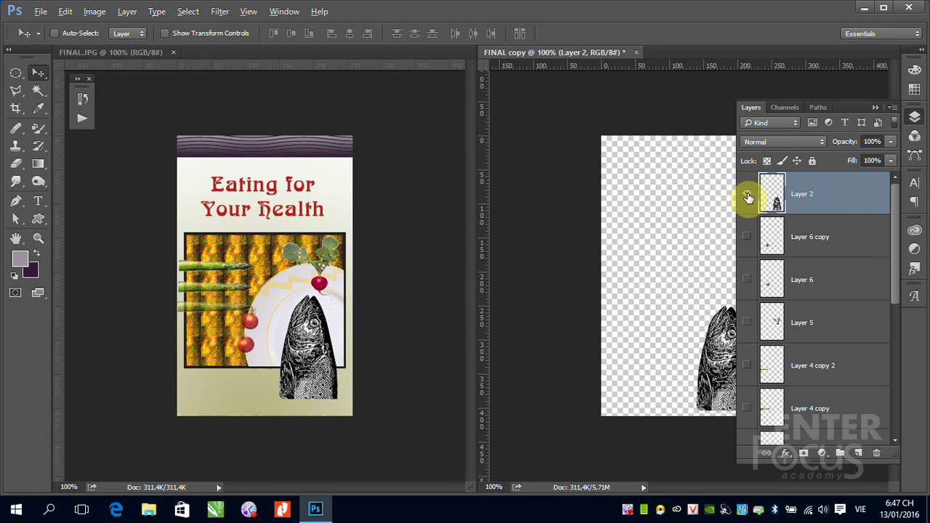
pyautogui.keyDown('alt'); pyautogui.click(747, 196); pyautogui.keyUp('alt')
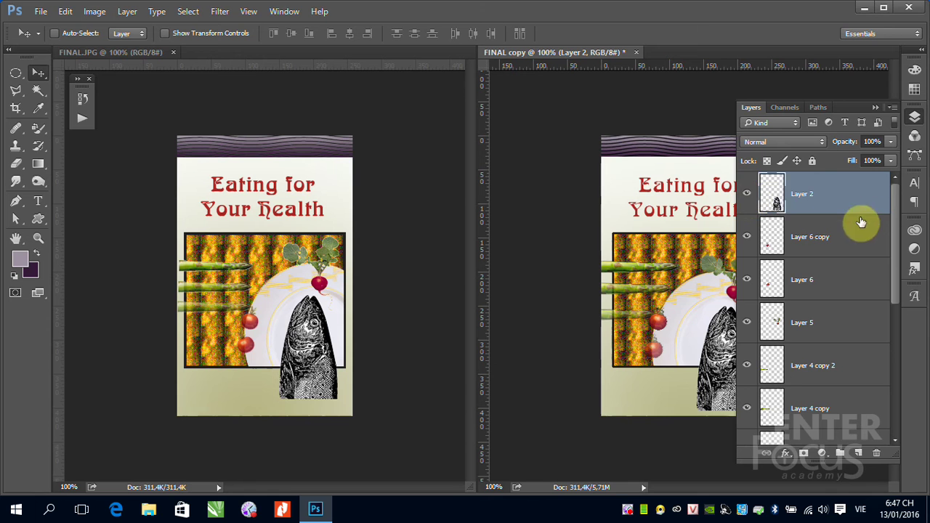
pyautogui.moveTo(894, 201)
pyautogui.mouseDown()
pyautogui.moveTo(908, 241)
pyautogui.moveTo(905, 302)
pyautogui.moveTo(888, 327)
pyautogui.mouseUp()
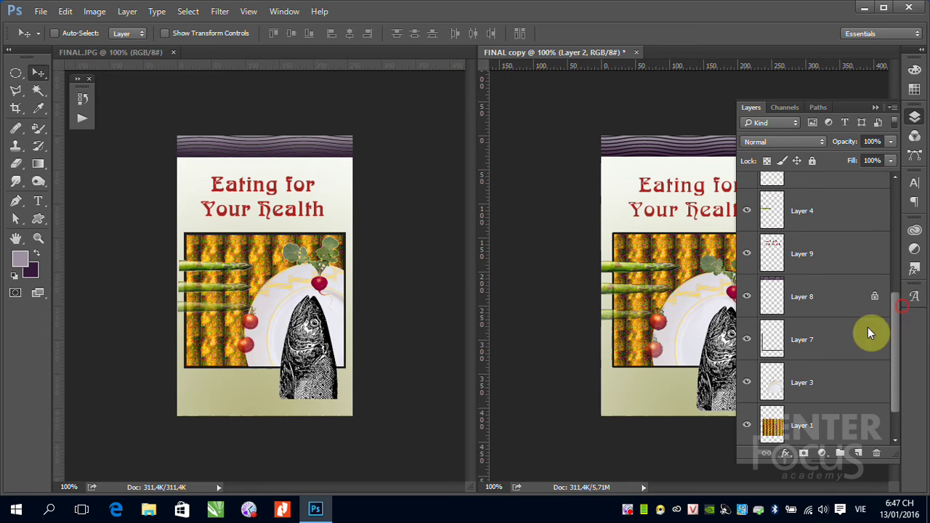
pyautogui.click(747, 428)
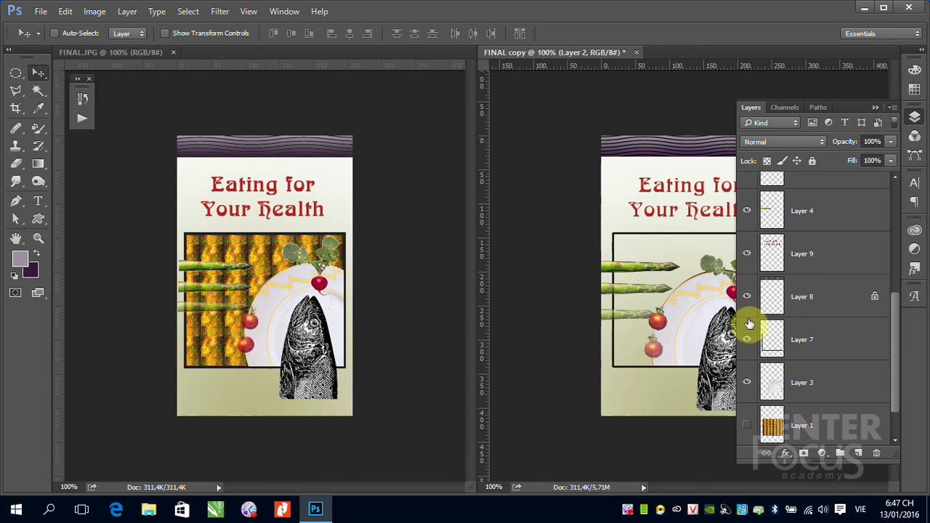
pyautogui.keyDown('alt'); pyautogui.click(747, 340); pyautogui.keyUp('alt')
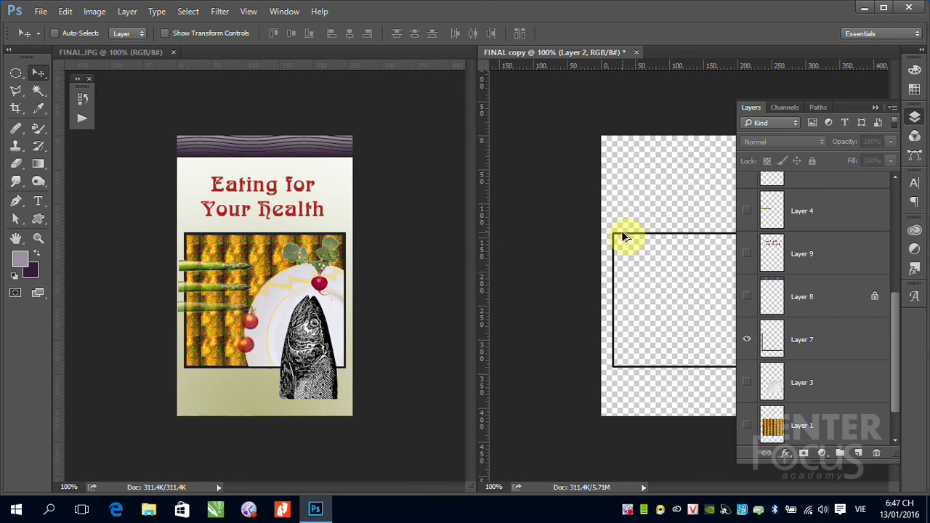
pyautogui.keyDown('alt'); pyautogui.click(747, 341); pyautogui.keyUp('alt')
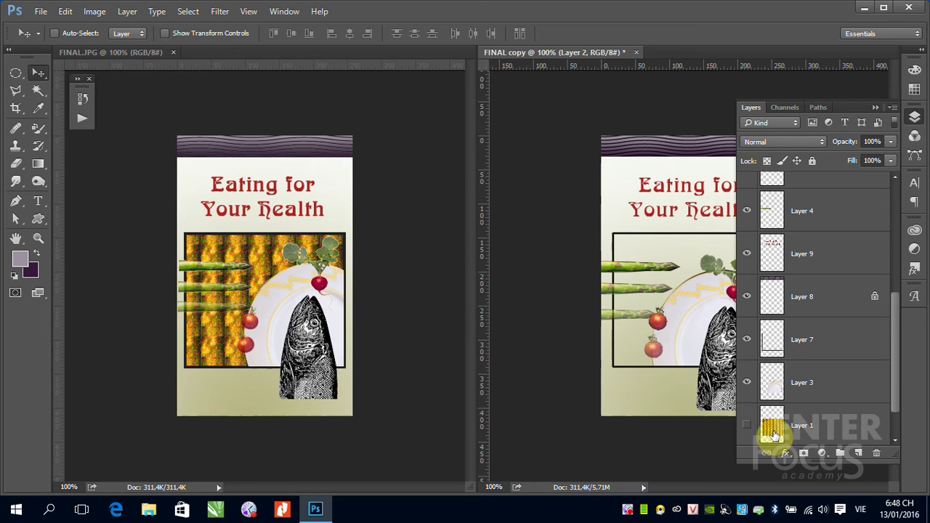
pyautogui.click(747, 425)
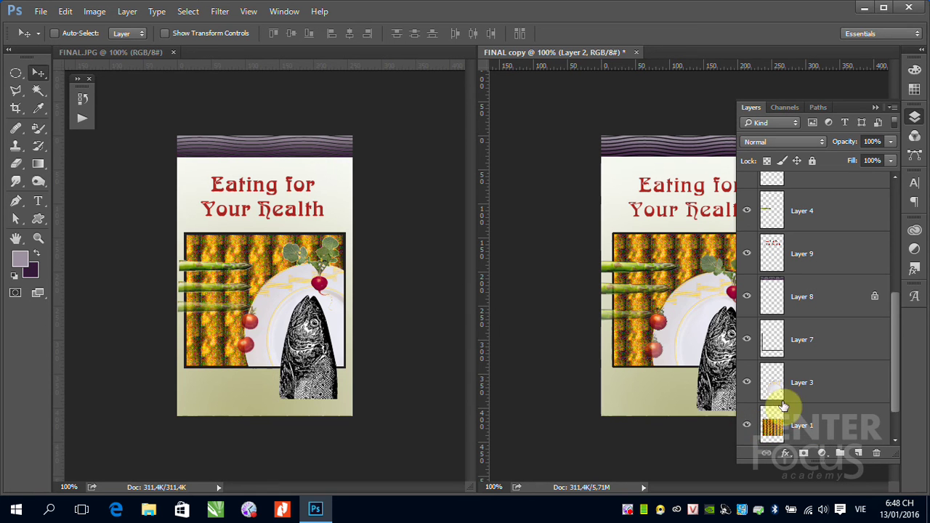
pyautogui.moveTo(897, 309); pyautogui.dragTo(898, 193)
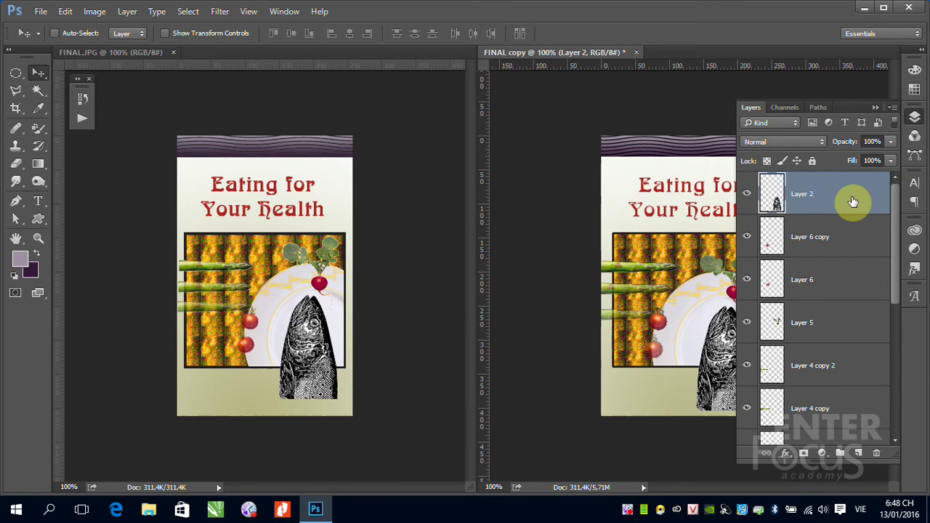
pyautogui.moveTo(853, 202)
pyautogui.mouseDown()
pyautogui.moveTo(857, 447)
pyautogui.moveTo(851, 182)
pyautogui.mouseUp()
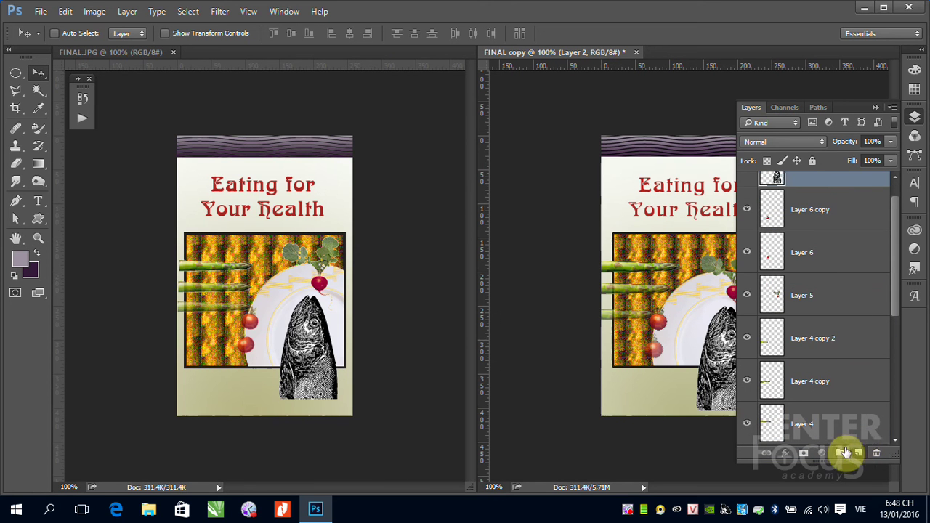
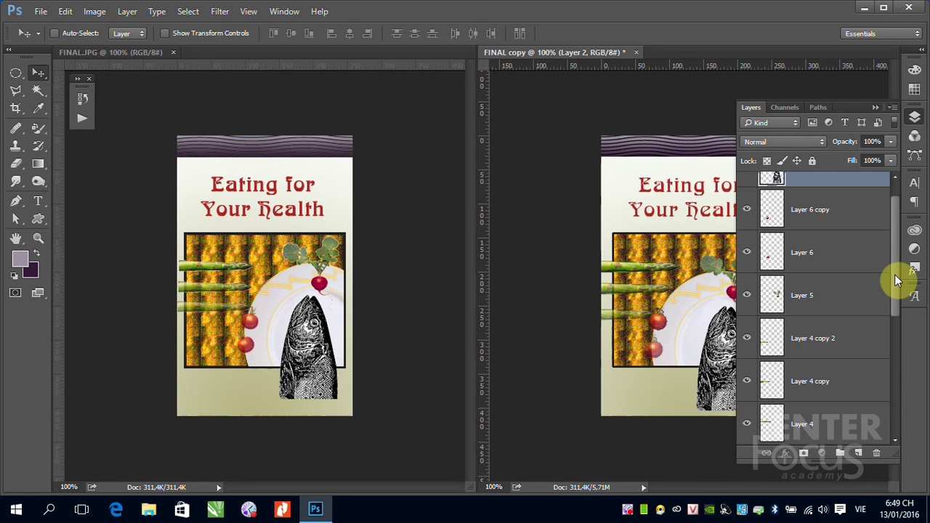
# - Select Layer 7 through Layer 1 (Layers 7, 3 and 1) in the Layers panel
pyautogui.moveTo(894, 275); pyautogui.dragTo(907, 406)
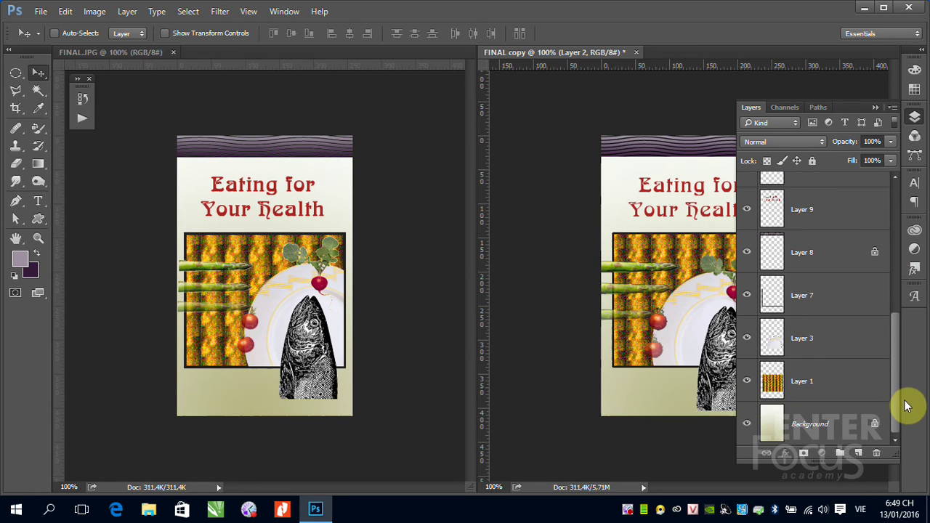
pyautogui.click(813, 351)
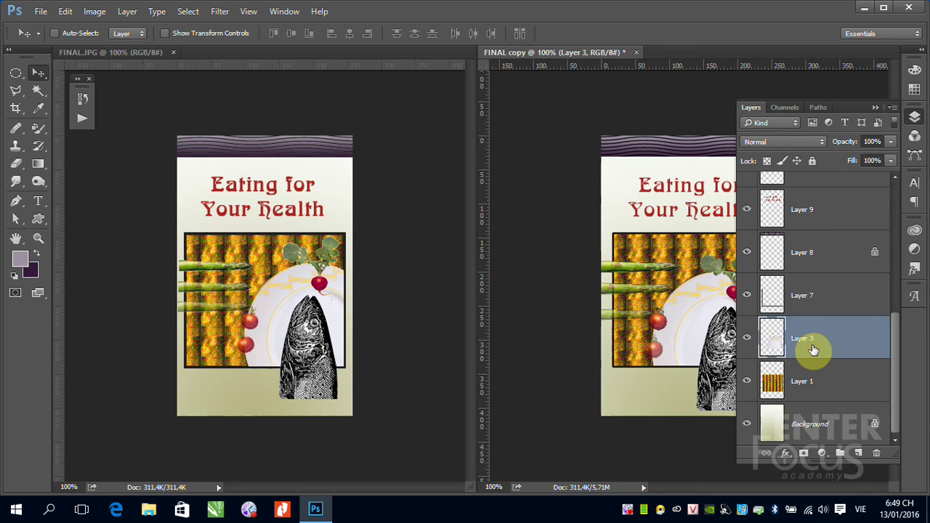
pyautogui.click(806, 300)
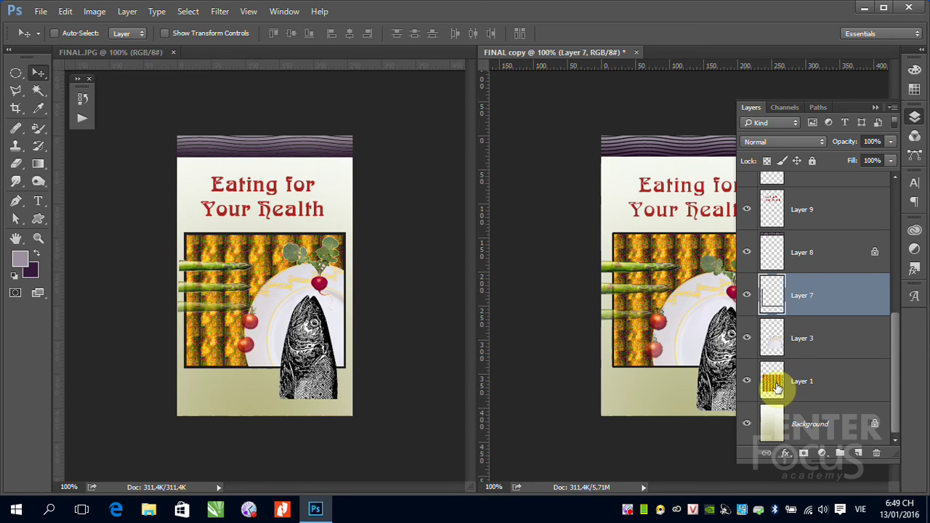
pyautogui.keyDown('shift'); pyautogui.click(823, 387); pyautogui.keyUp('shift')
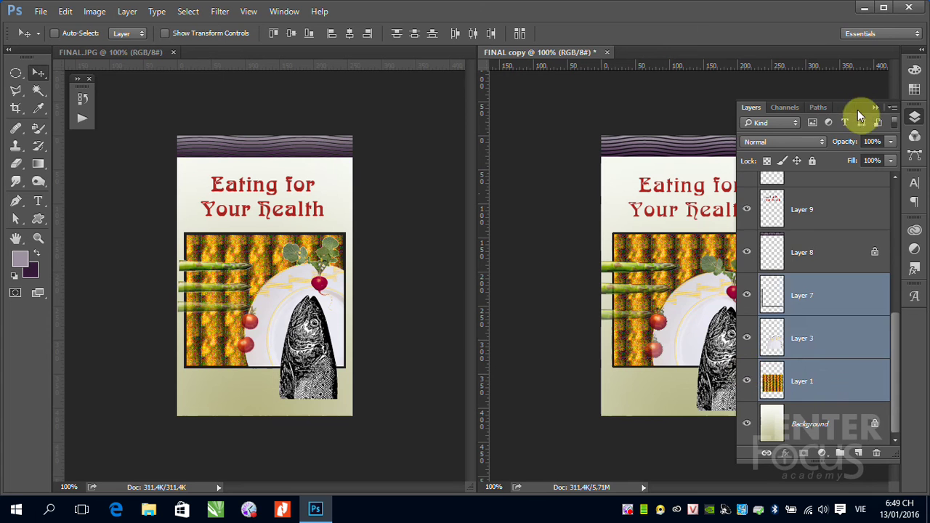
pyautogui.click(874, 107)
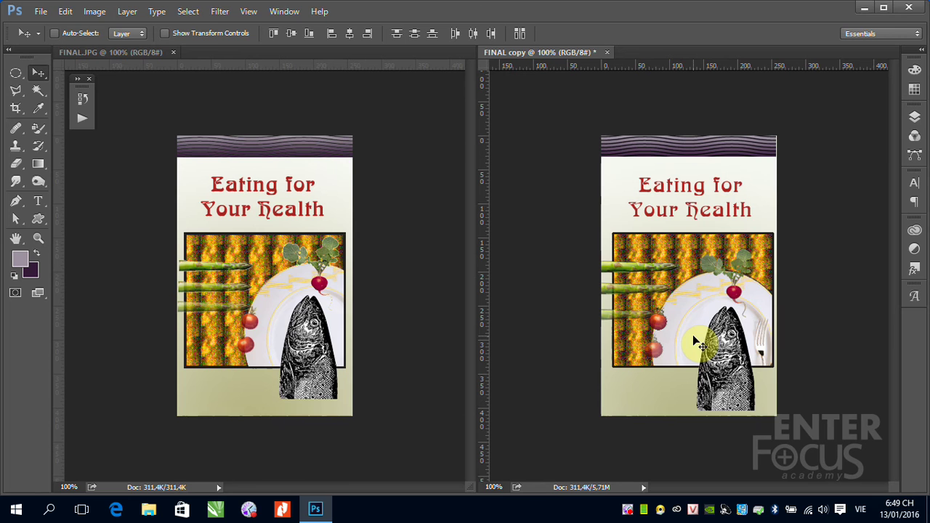
pyautogui.click(915, 116)
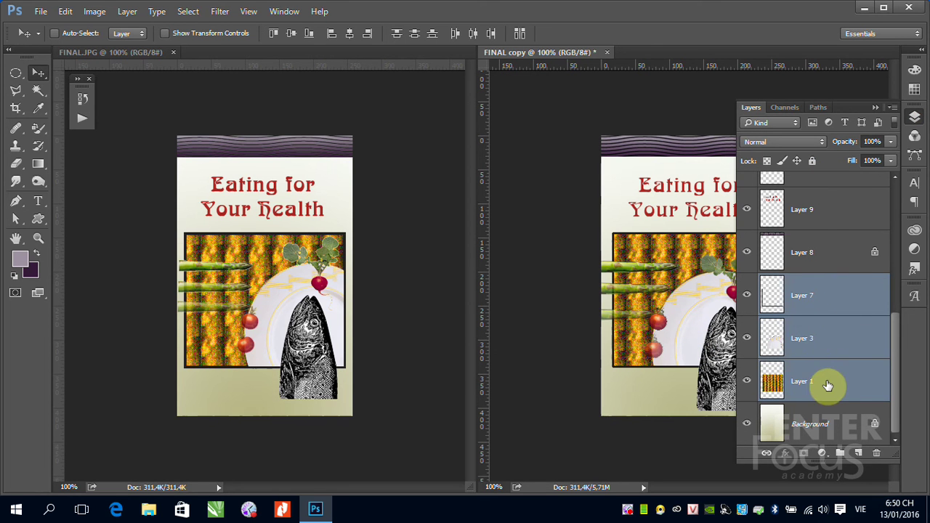
# - Group Layers 7, 3 and 1 into Group 1, then check its contents and visibility
pyautogui.click(841, 454)
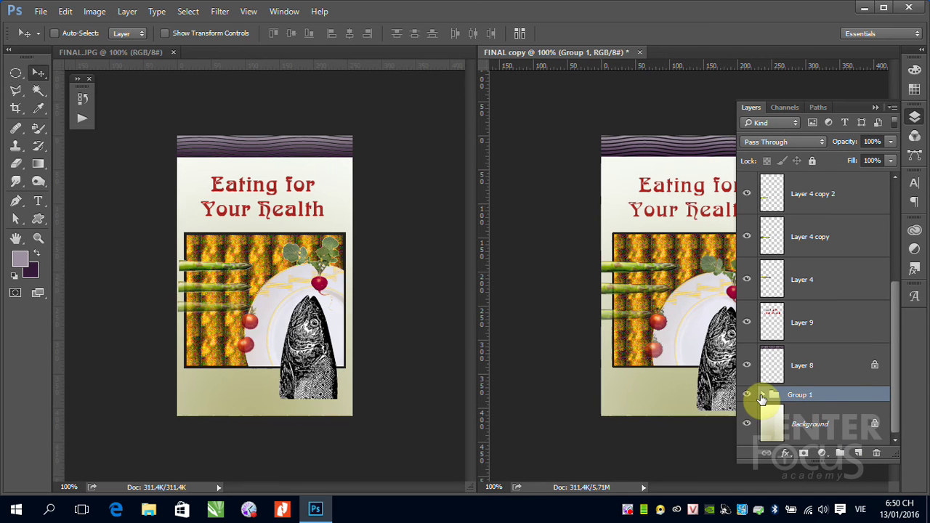
pyautogui.click(762, 394)
pyautogui.moveTo(895, 363); pyautogui.dragTo(896, 420)
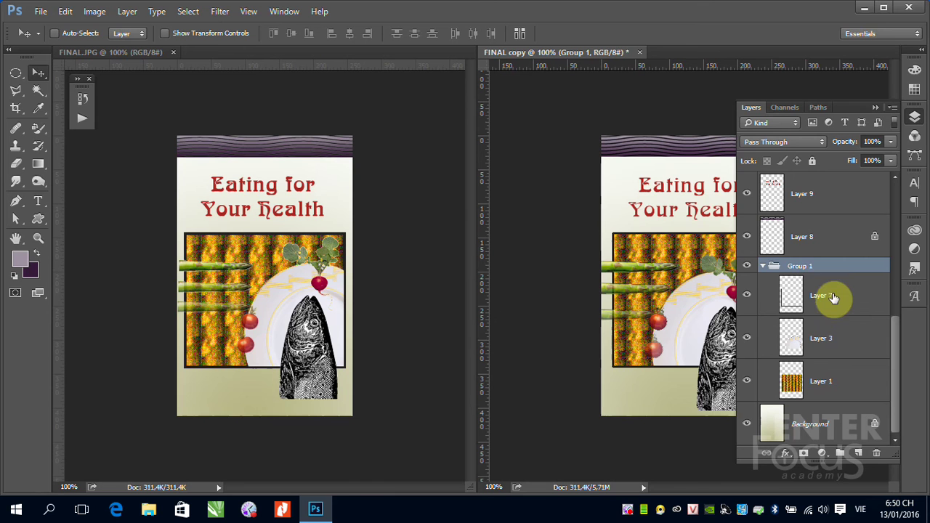
pyautogui.click(762, 266)
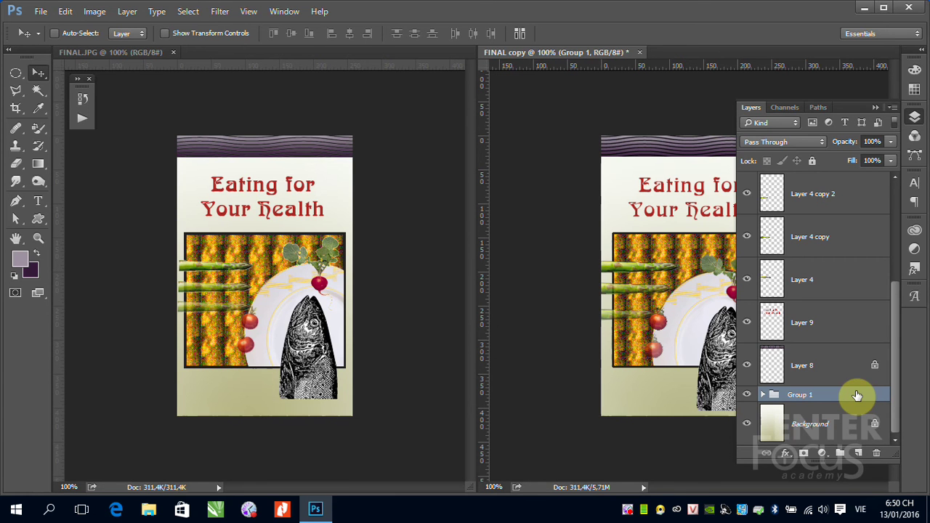
pyautogui.click(746, 396)
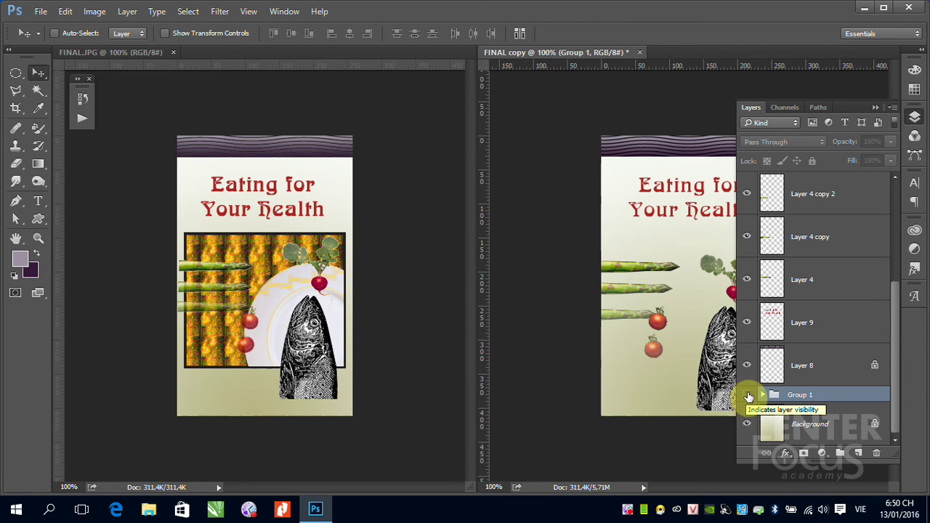
pyautogui.click(747, 396)
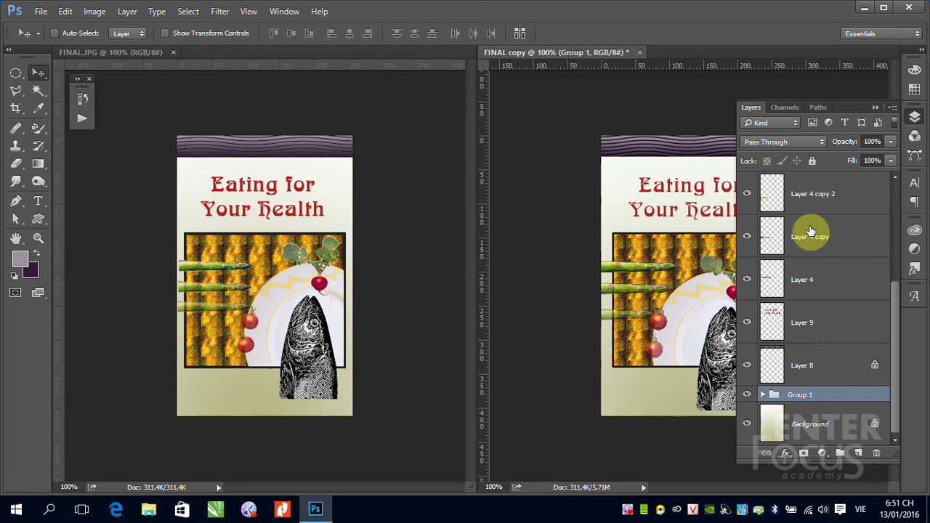
# - Put Layer 4, Layer 4 copy and Layer 4 copy 2 into a new Group 2
pyautogui.moveTo(894, 323)
pyautogui.mouseDown()
pyautogui.moveTo(895, 218)
pyautogui.moveTo(895, 353)
pyautogui.mouseUp()
pyautogui.moveTo(896, 311); pyautogui.dragTo(898, 297)
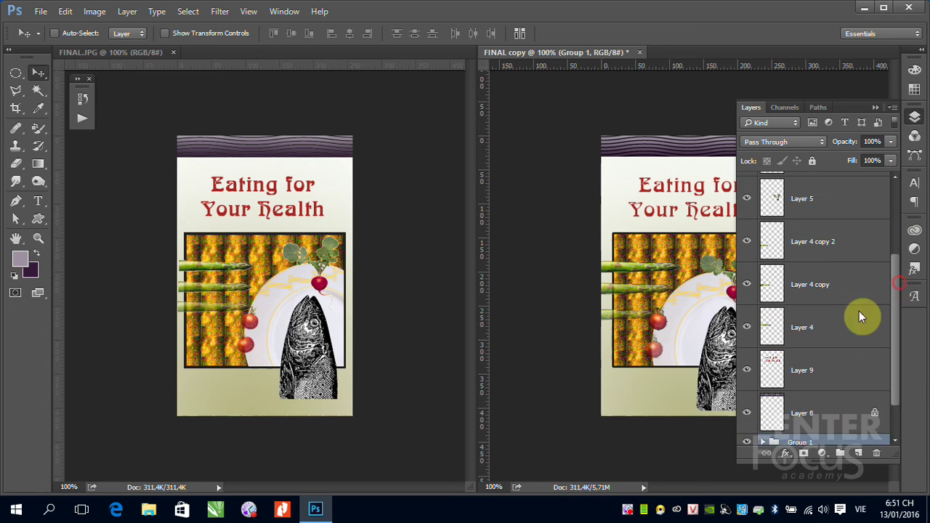
pyautogui.click(805, 326)
pyautogui.keyDown('shift'); pyautogui.click(816, 291); pyautogui.keyUp('shift')
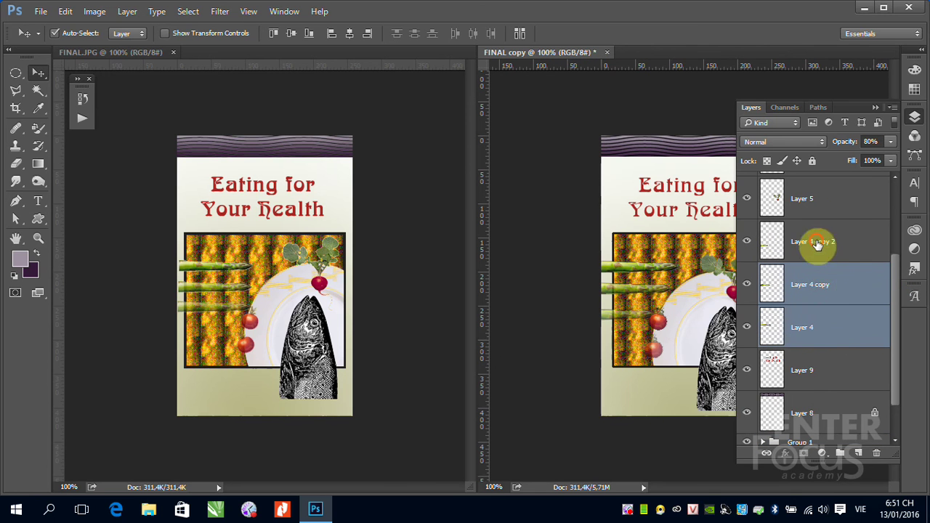
pyautogui.keyDown('shift'); pyautogui.click(820, 244); pyautogui.keyUp('shift')
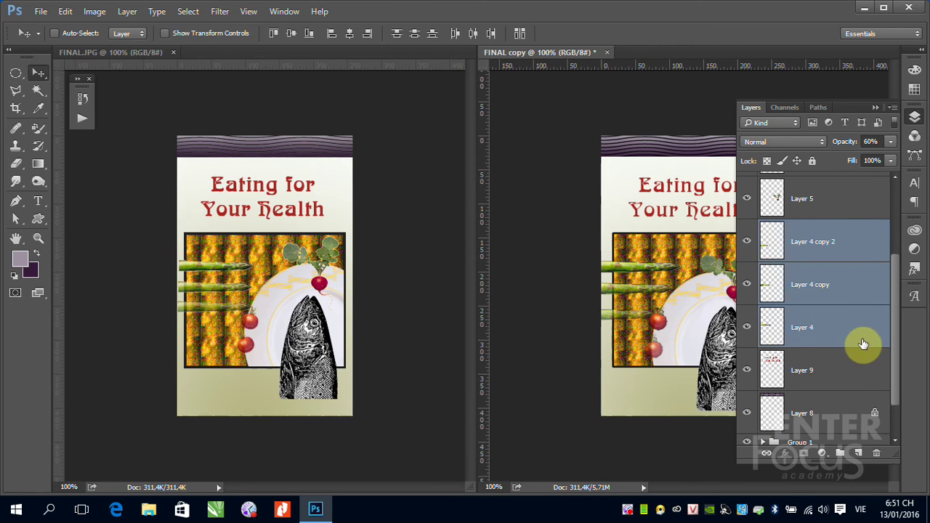
pyautogui.moveTo(864, 334)
pyautogui.mouseDown()
pyautogui.moveTo(853, 434)
pyautogui.moveTo(839, 452)
pyautogui.mouseUp()
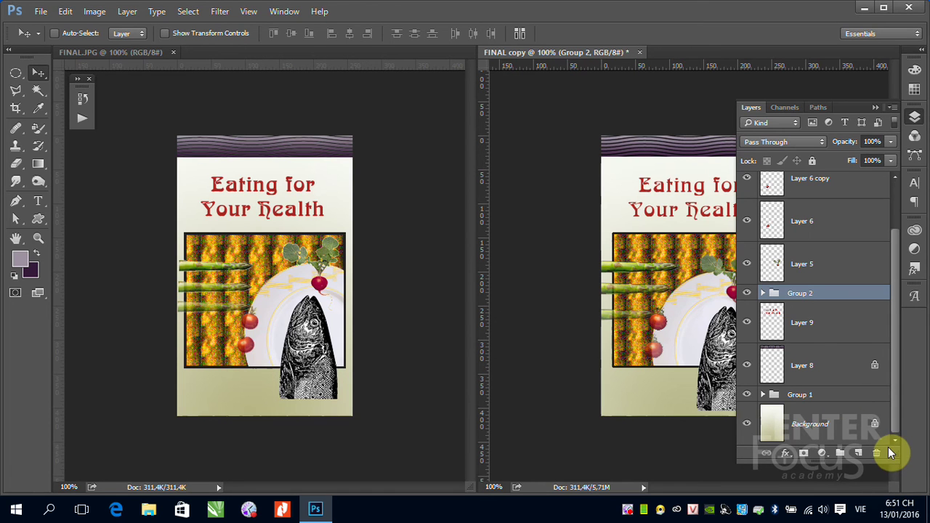
# - Rename Group 2 to 'Mang'
pyautogui.doubleClick(794, 294)
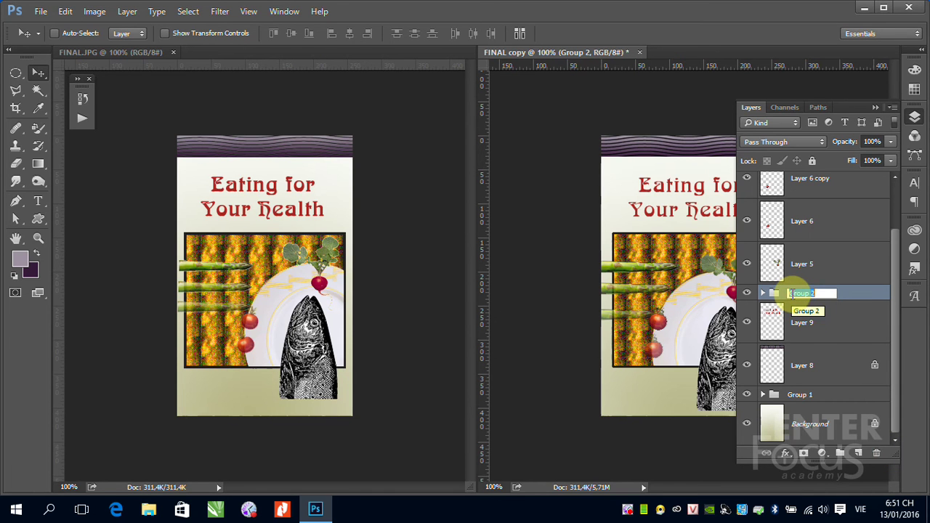
pyautogui.write('Nan')
pyautogui.write('g')
pyautogui.click(803, 398)
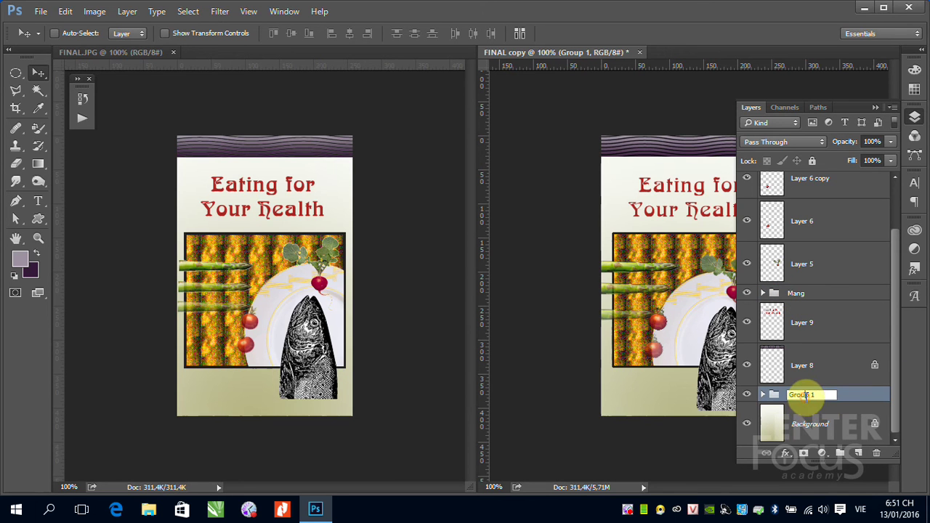
# - Rename the group just above Background to 'nen1'
pyautogui.doubleClick(806, 396)
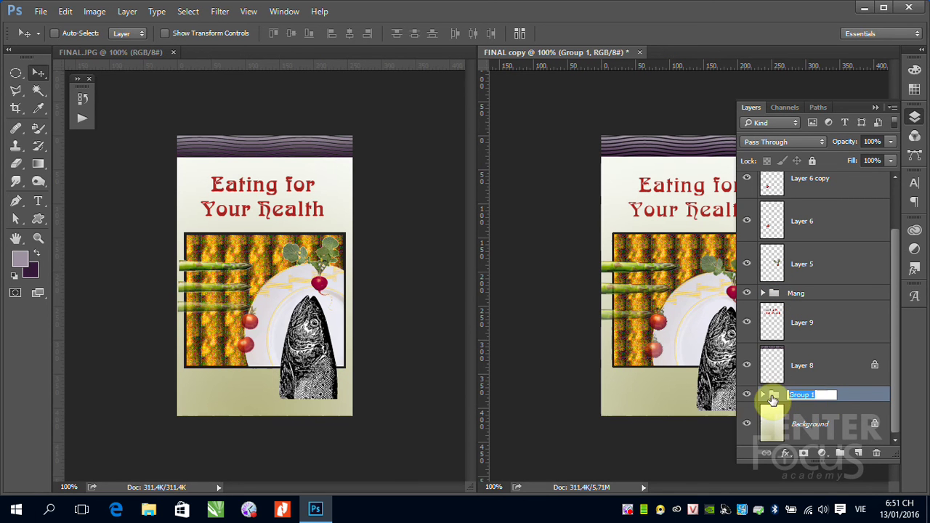
pyautogui.write('nen')
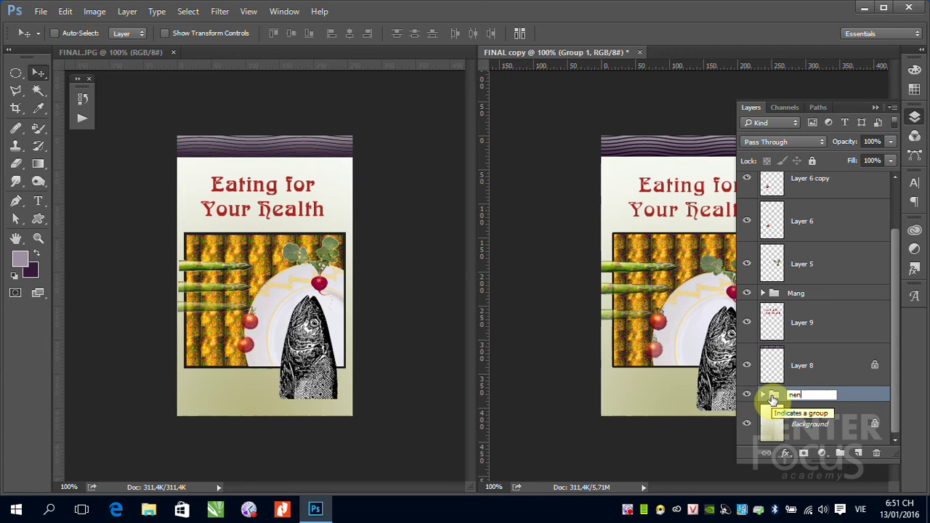
pyautogui.write('1')
pyautogui.click(817, 434)
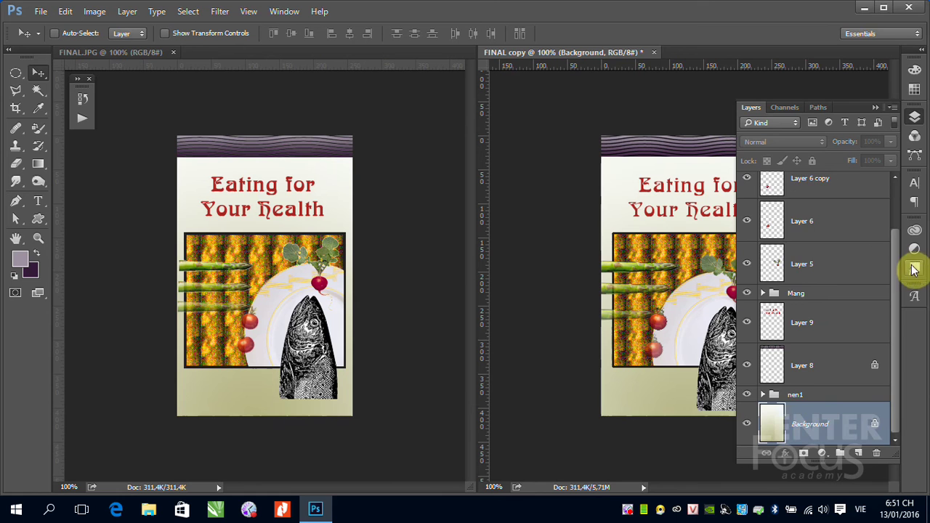
# - Select Layer 6 copy and Layer 6 and group them via Layer > Group Layers
pyautogui.moveTo(893, 265)
pyautogui.mouseDown()
pyautogui.moveTo(897, 201)
pyautogui.moveTo(898, 315)
pyautogui.moveTo(889, 204)
pyautogui.mouseUp()
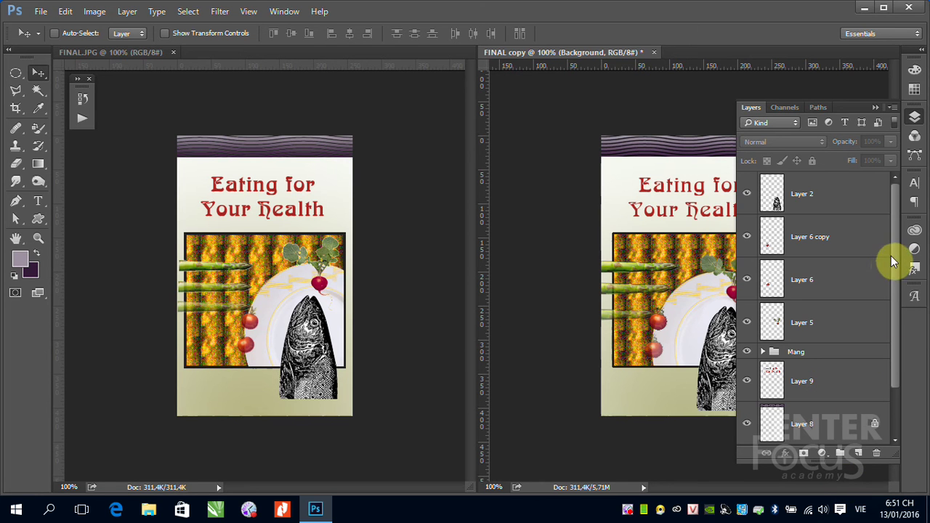
pyautogui.moveTo(891, 256)
pyautogui.mouseDown()
pyautogui.moveTo(906, 304)
pyautogui.moveTo(896, 201)
pyautogui.moveTo(893, 365)
pyautogui.mouseUp()
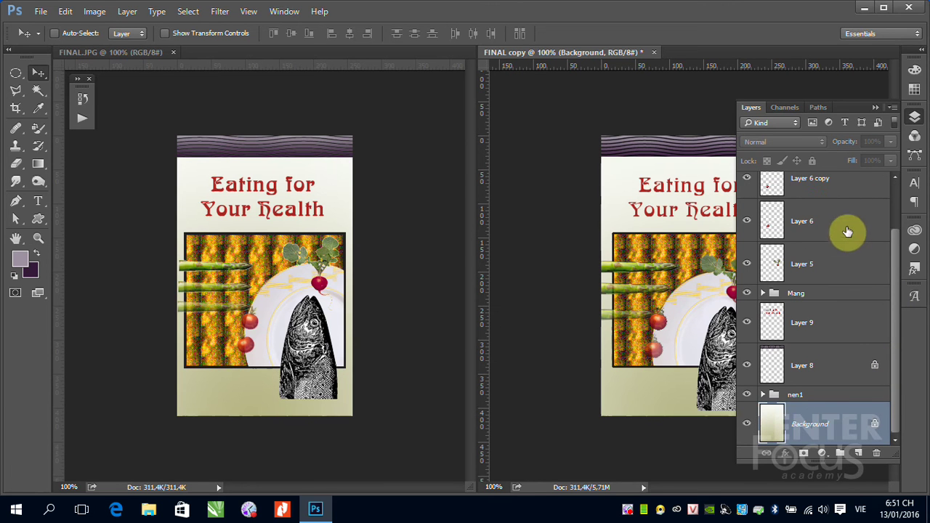
pyautogui.moveTo(890, 245); pyautogui.dragTo(892, 208)
pyautogui.click(817, 228)
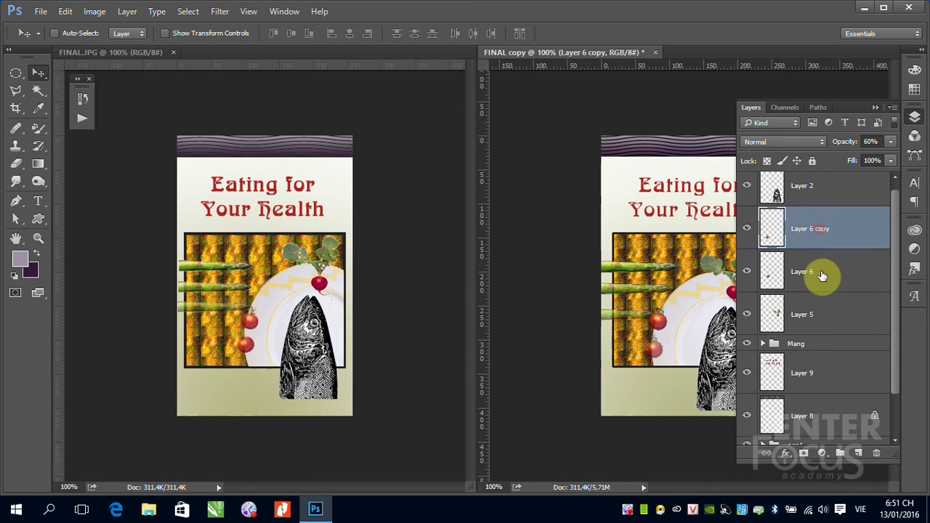
pyautogui.keyDown('shift'); pyautogui.click(822, 274); pyautogui.keyUp('shift')
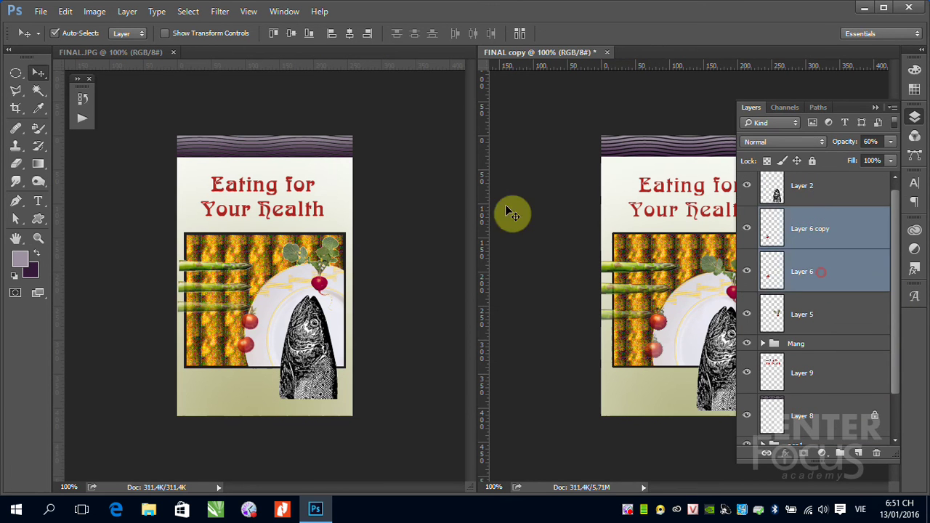
pyautogui.click(127, 11)
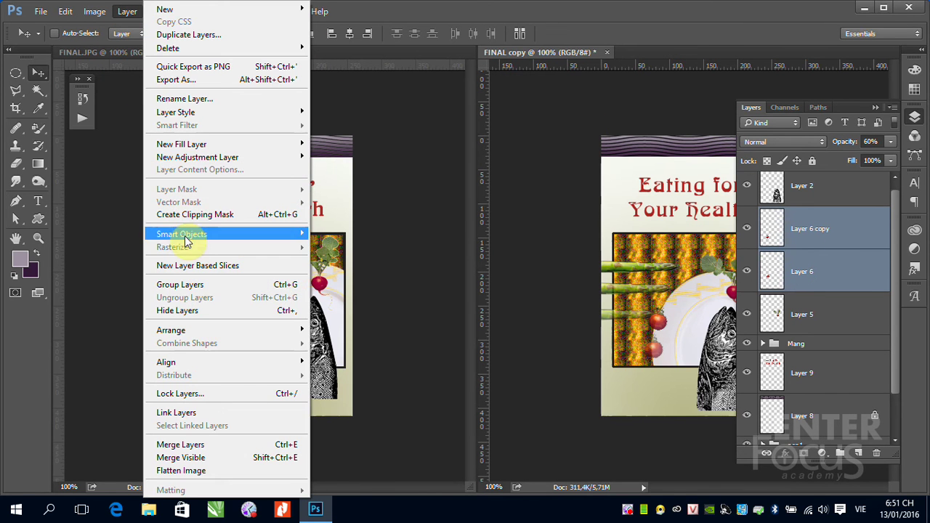
pyautogui.click(191, 288)
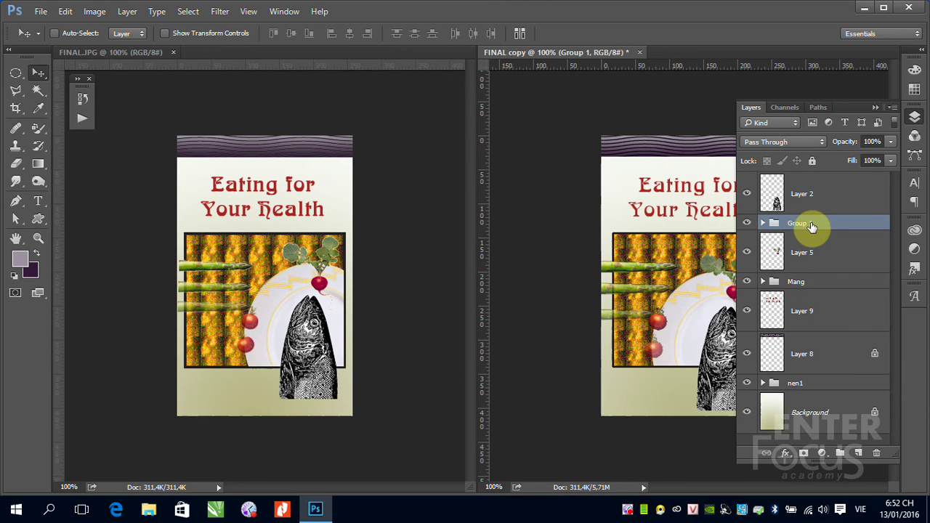
# - Drag Group 1 into the Mang group and verify it by expanding Mang
pyautogui.moveTo(853, 225); pyautogui.dragTo(851, 287)
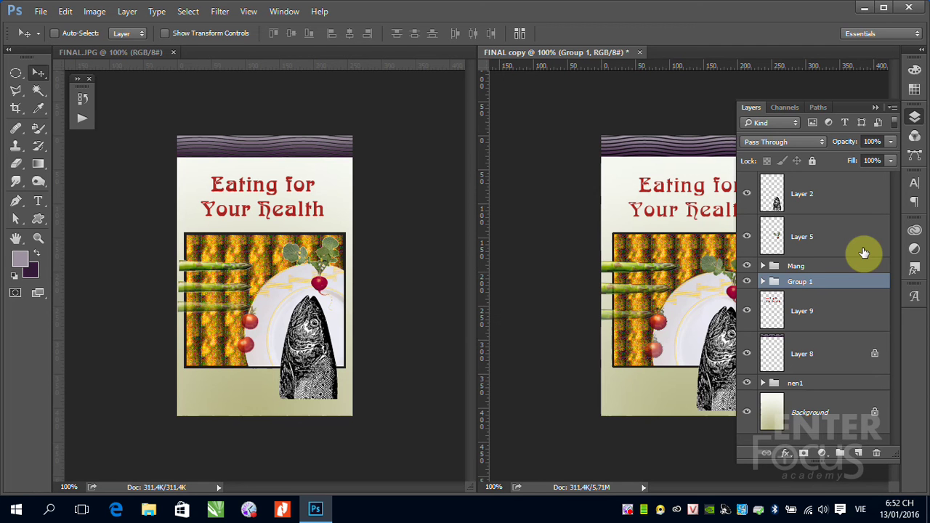
pyautogui.moveTo(776, 285); pyautogui.dragTo(778, 271)
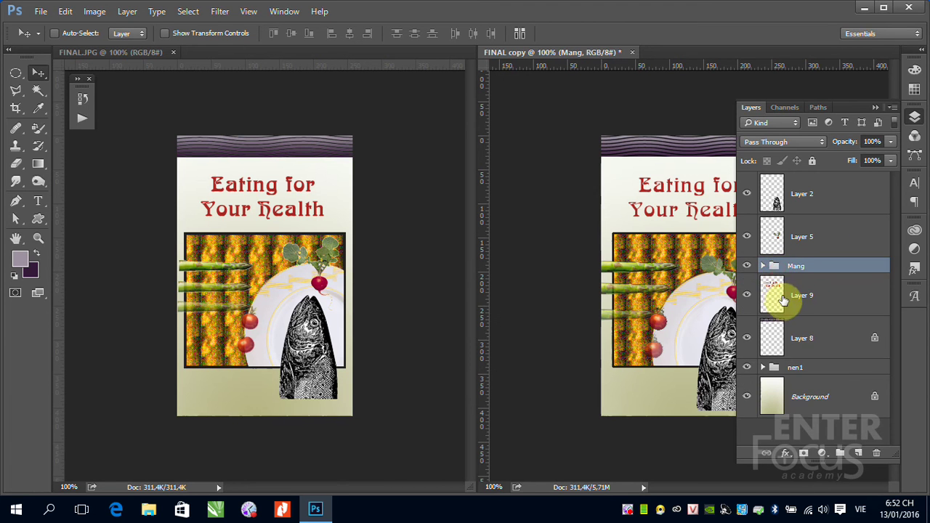
pyautogui.click(763, 266)
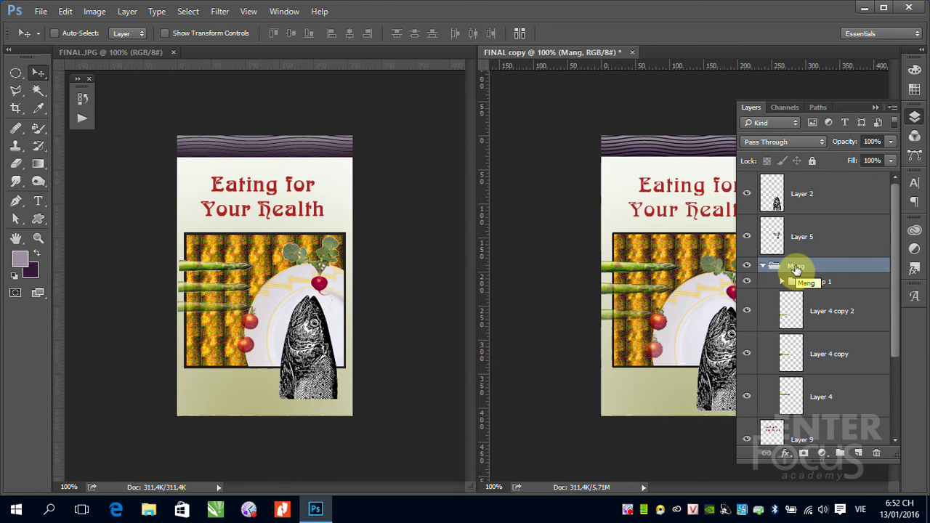
pyautogui.click(763, 266)
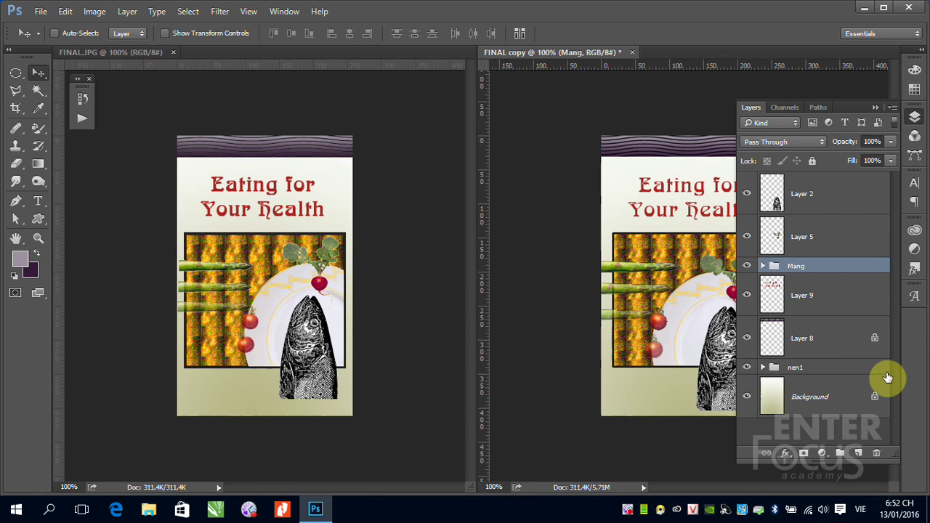
pyautogui.click(763, 266)
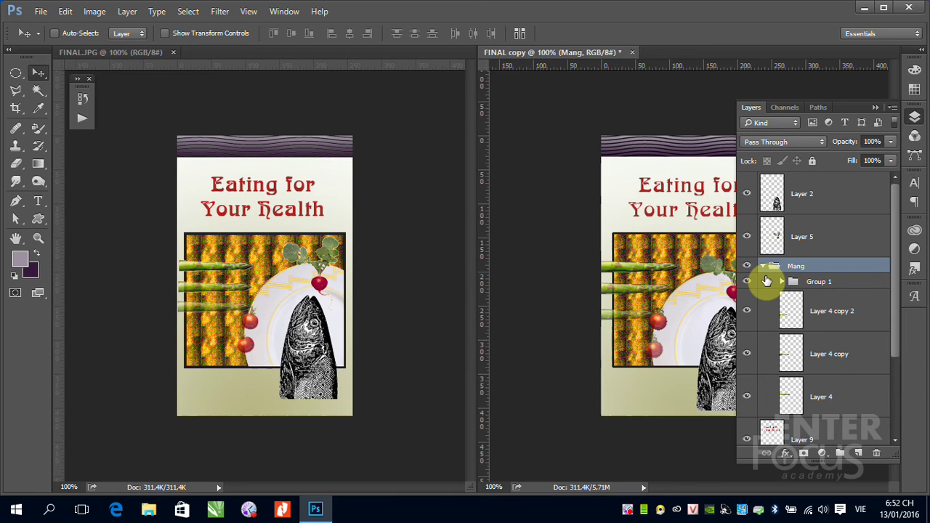
pyautogui.click(763, 267)
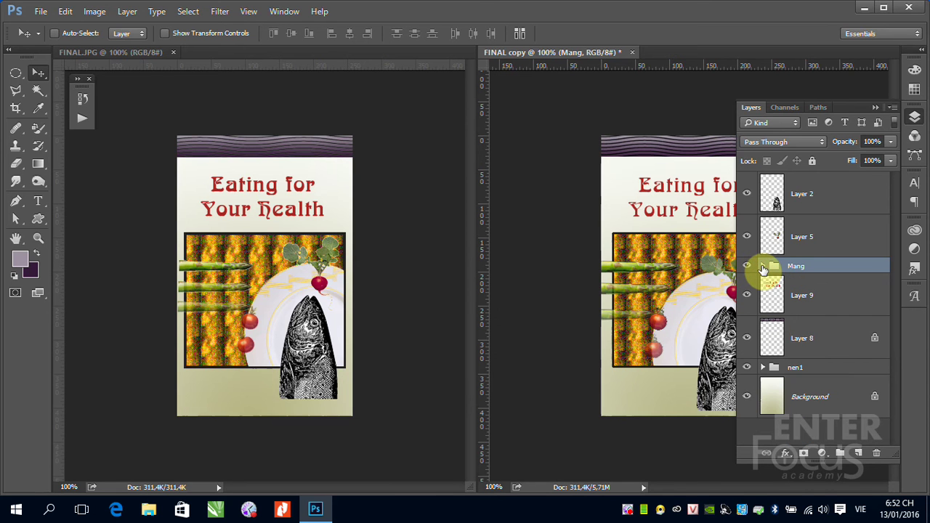